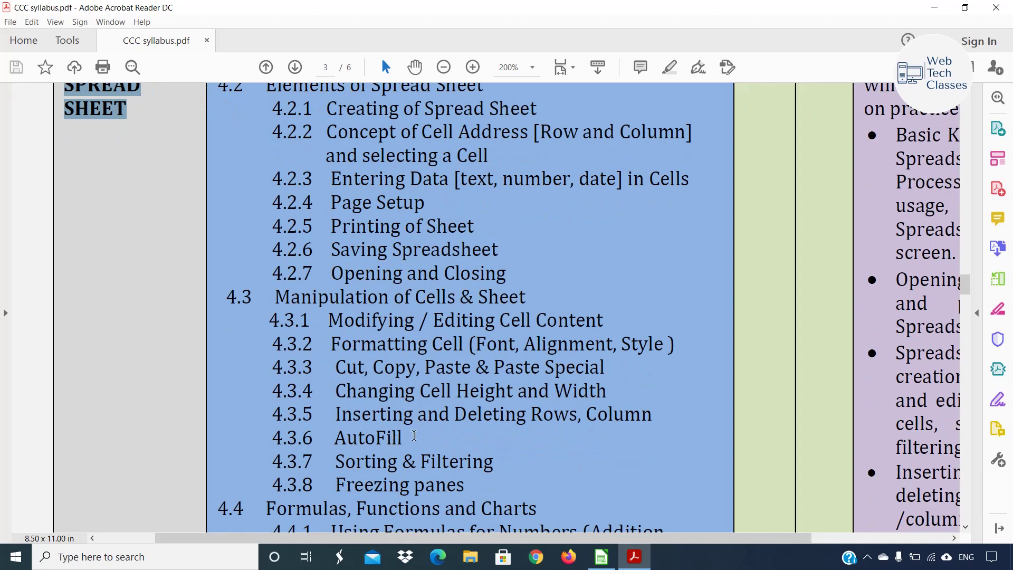
- Review the spreadsheet topics in the CCC syllabus, from section 4.2 through 4.4.1 Using Formulas for Numbers
click(414, 436)
drag(405, 436, 282, 84)
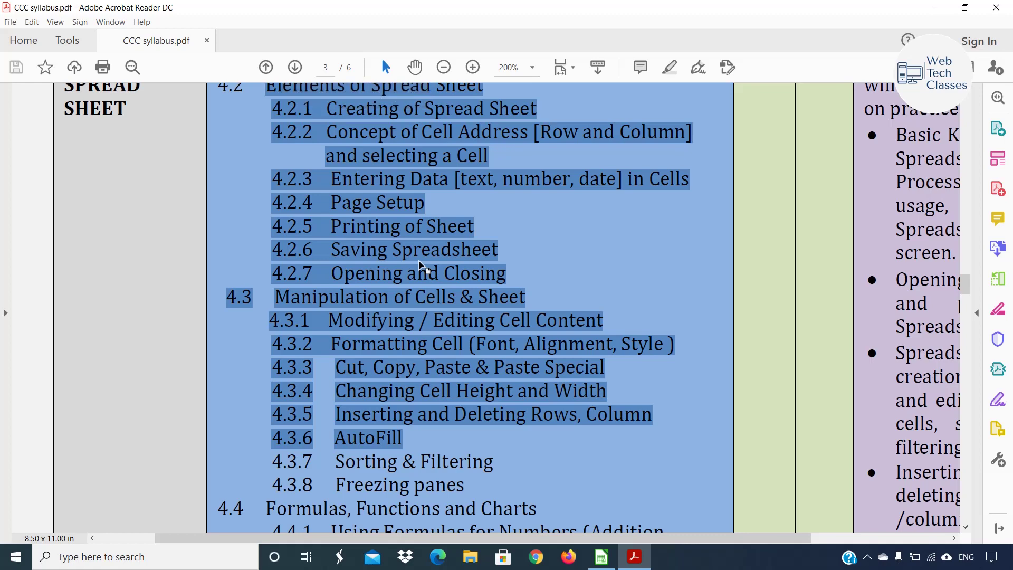
scroll(421, 265, down, 1)
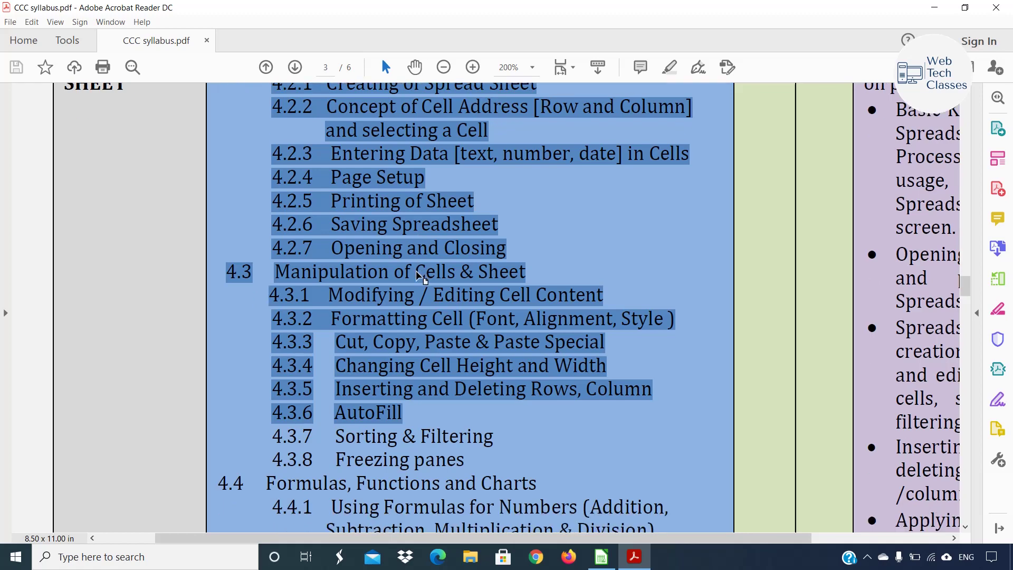
click(428, 392)
drag(337, 438, 468, 441)
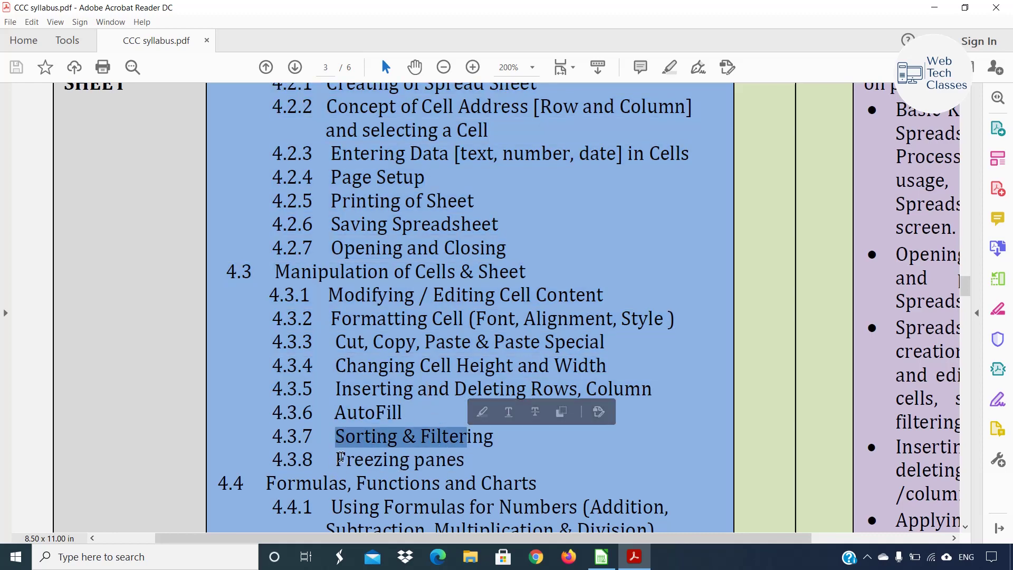
drag(336, 460, 465, 461)
scroll(433, 475, down, 2)
scroll(433, 475, down, 1)
click(404, 432)
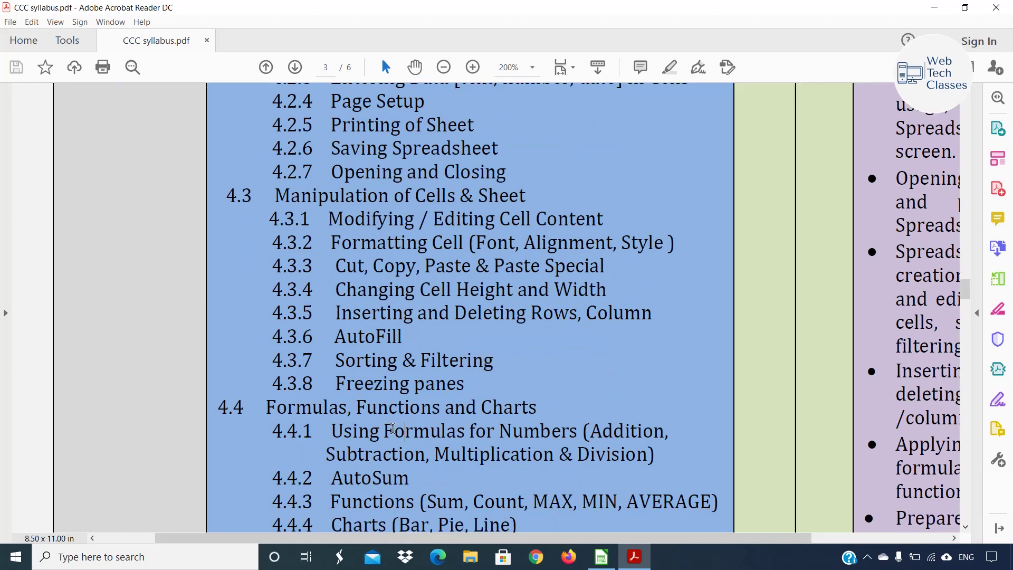
drag(381, 430, 563, 448)
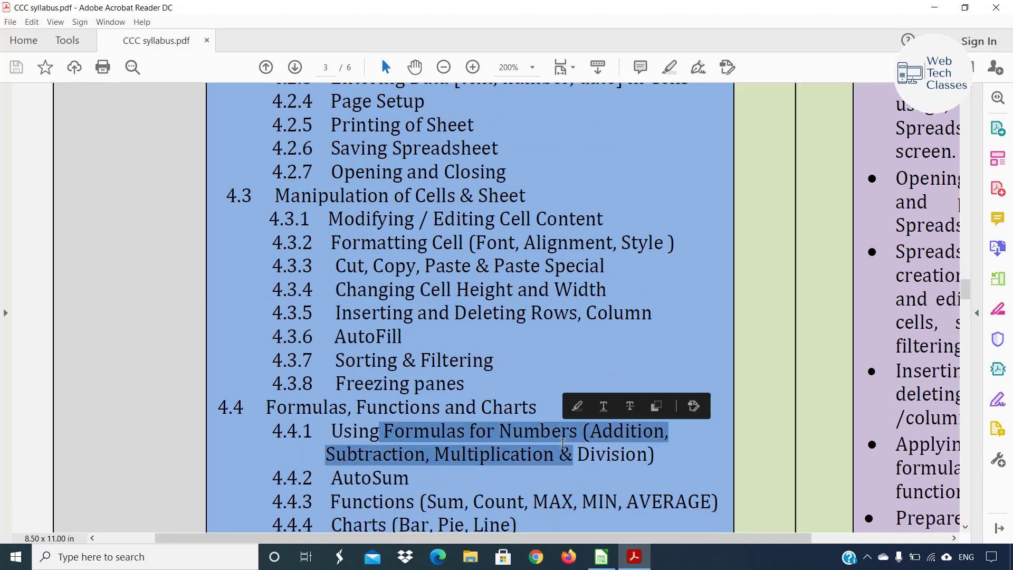
click(610, 444)
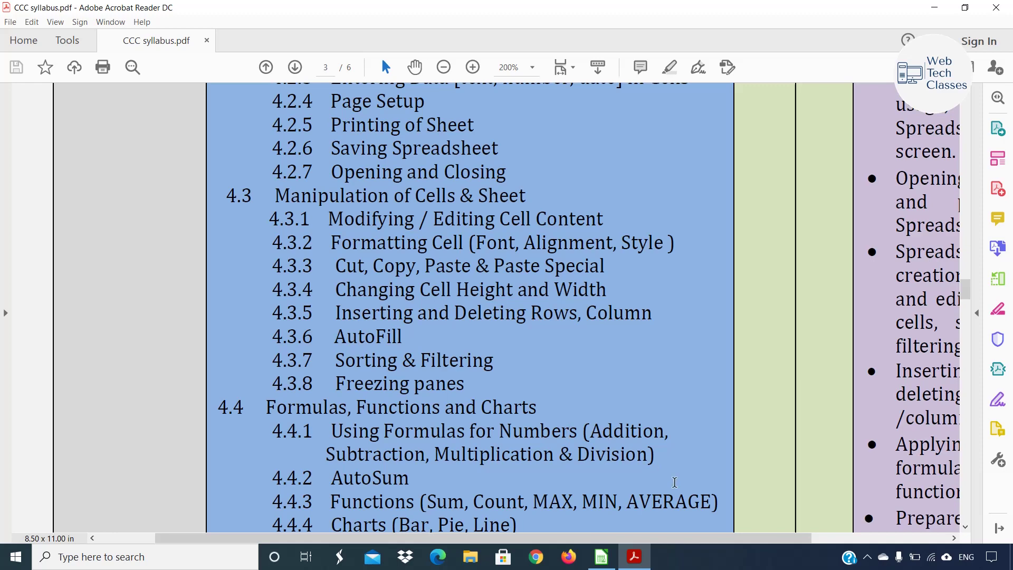
- Switch to the Practial.ods workbook in LibreOffice Calc and enlarge the Sorting sheet to 250% to view its table
click(601, 557)
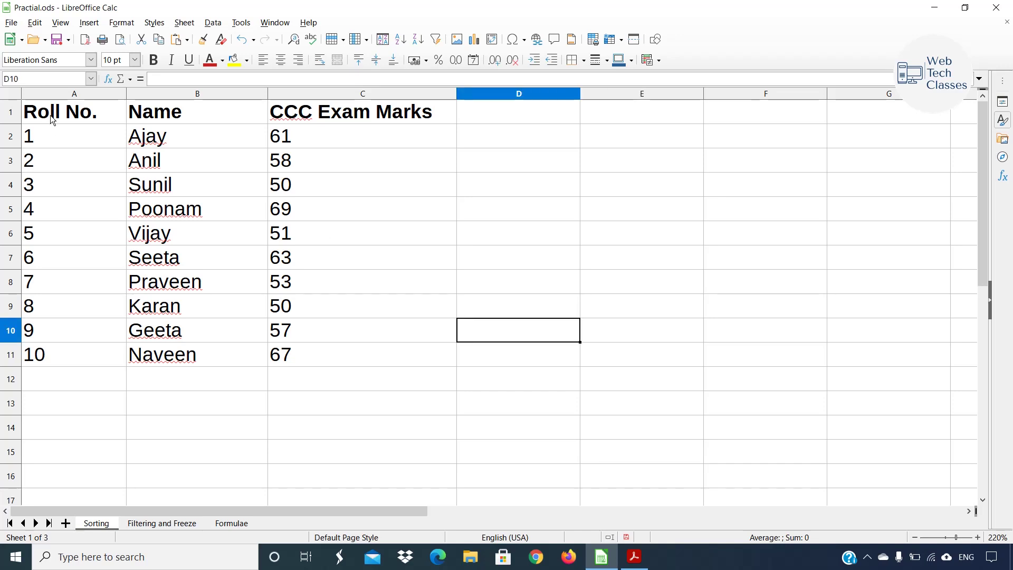
drag(50, 115, 382, 351)
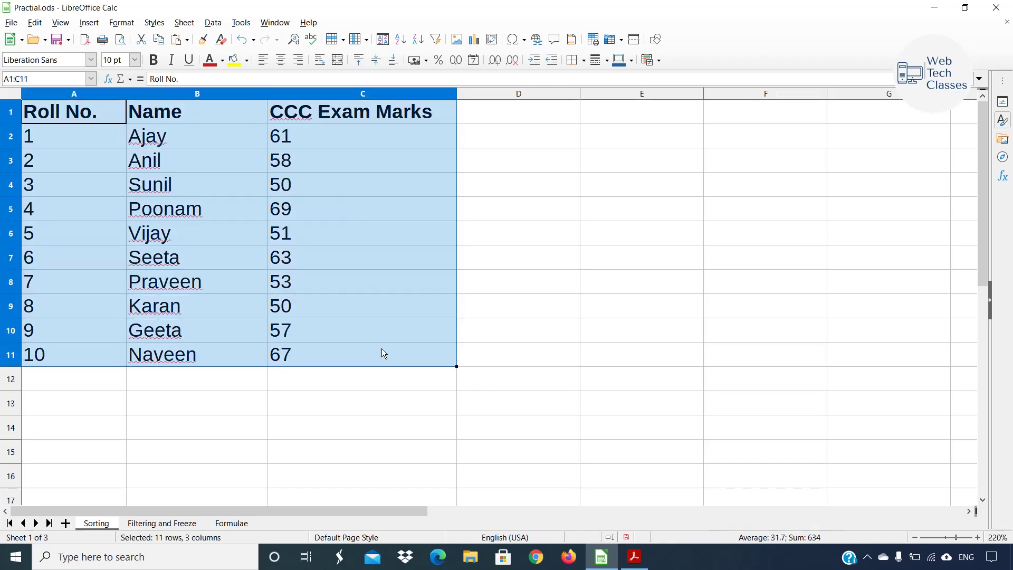
click(624, 285)
scroll(369, 330, up, 2)
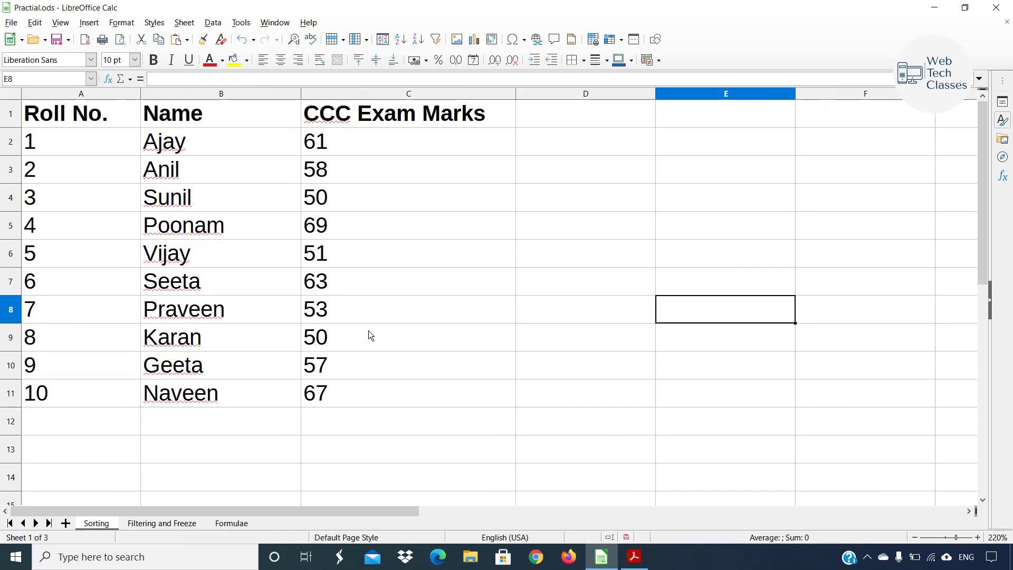
click(535, 311)
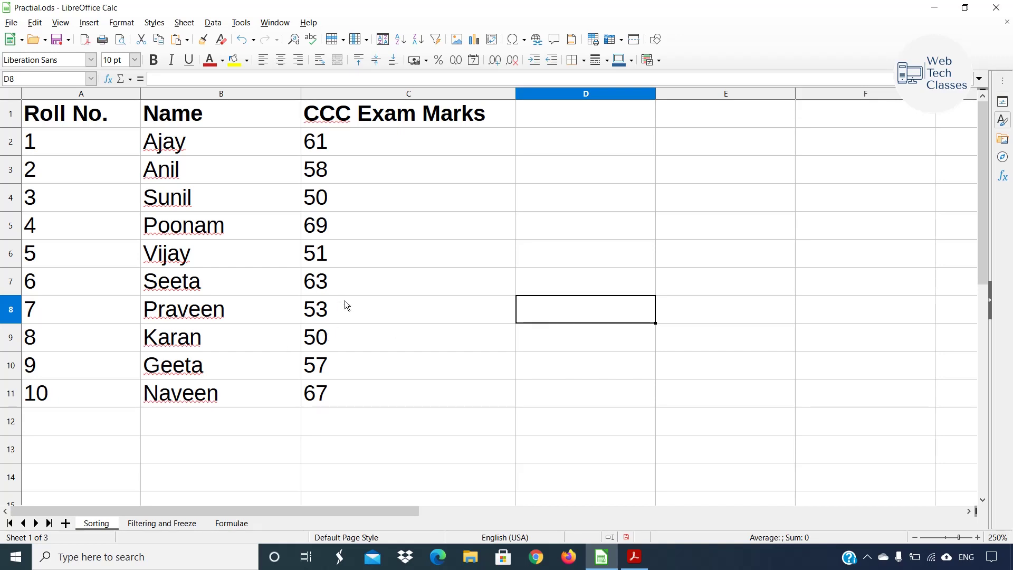
- Copy the names in B2:B11 to column E, starting at cell E2
click(244, 198)
click(191, 143)
drag(188, 138, 251, 391)
key(ctrl+c)
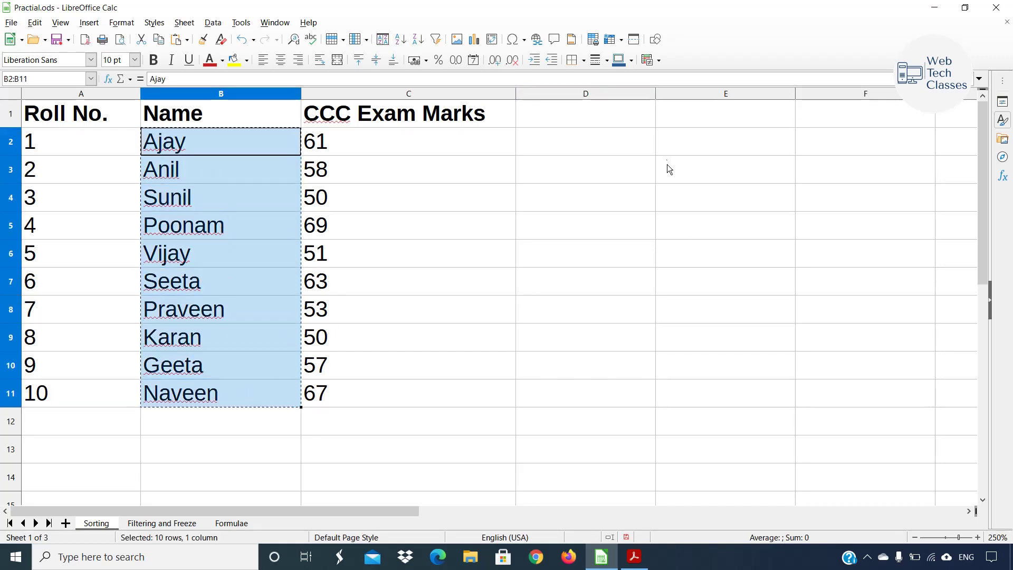
click(682, 153)
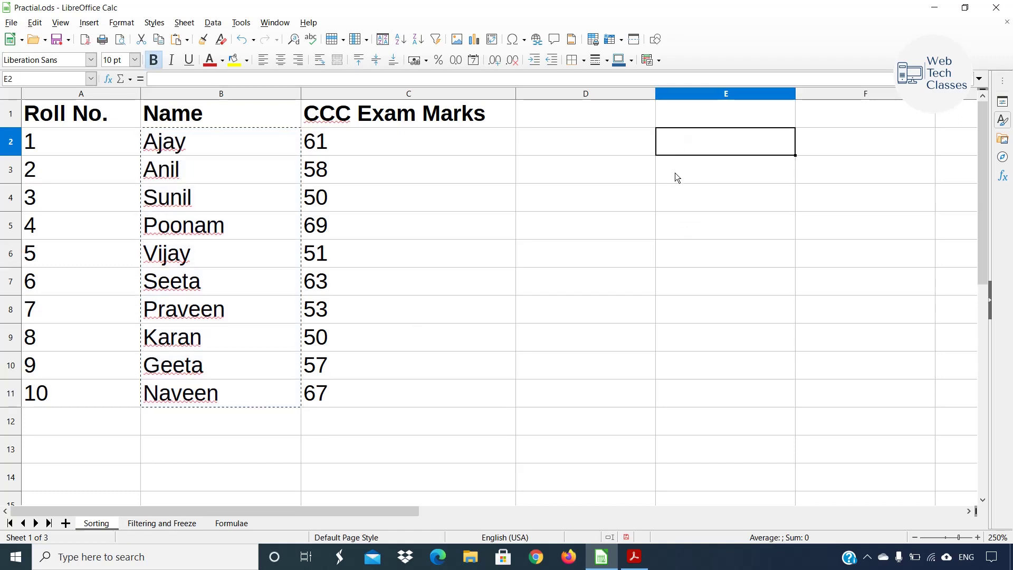
key(ctrl+v)
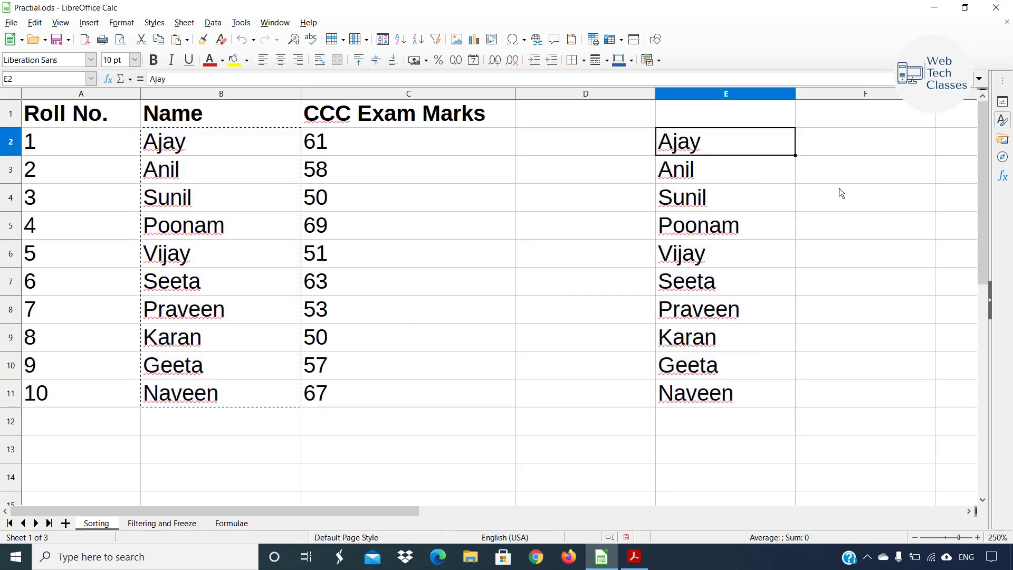
- Sort the copied names in E2:E11 in ascending order
click(841, 193)
drag(701, 144, 708, 395)
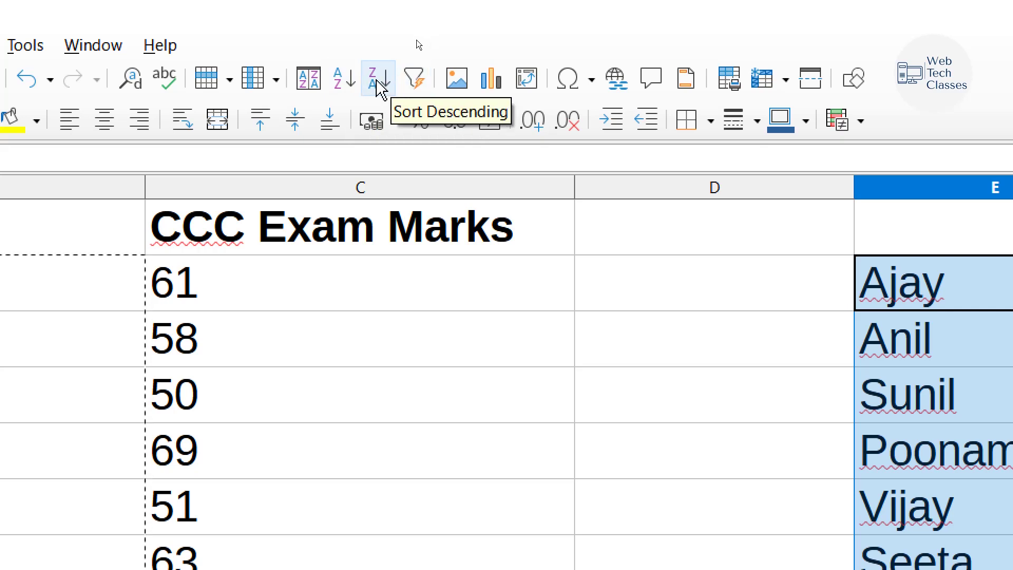
click(348, 90)
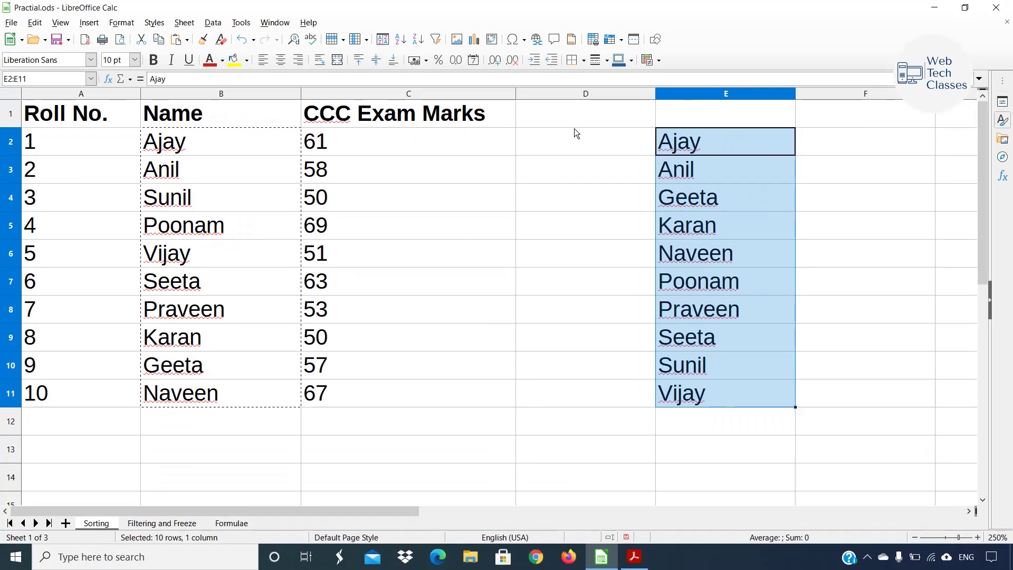
- Sort the names in E2:E11 in descending order
click(1003, 285)
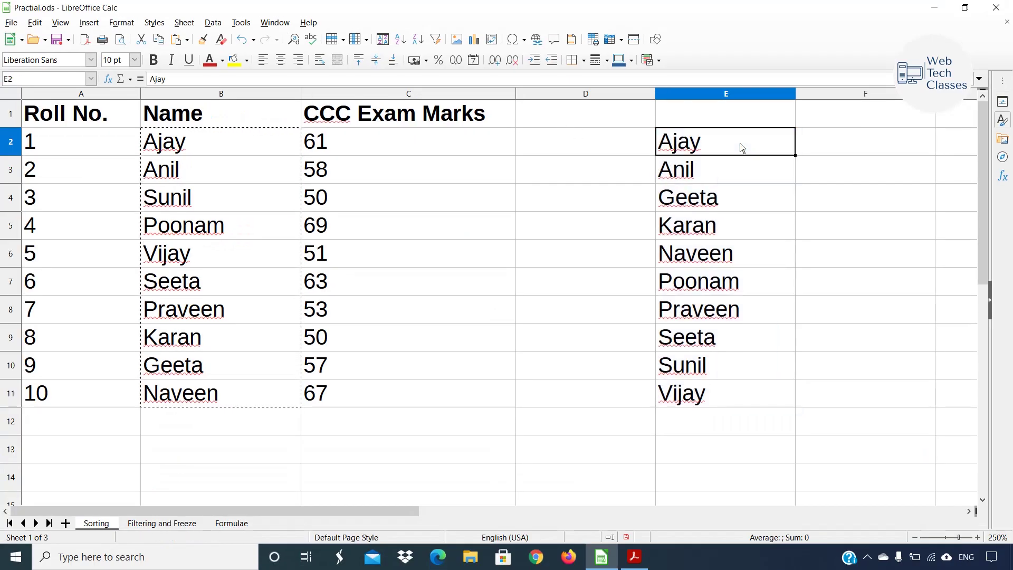
drag(740, 143, 743, 390)
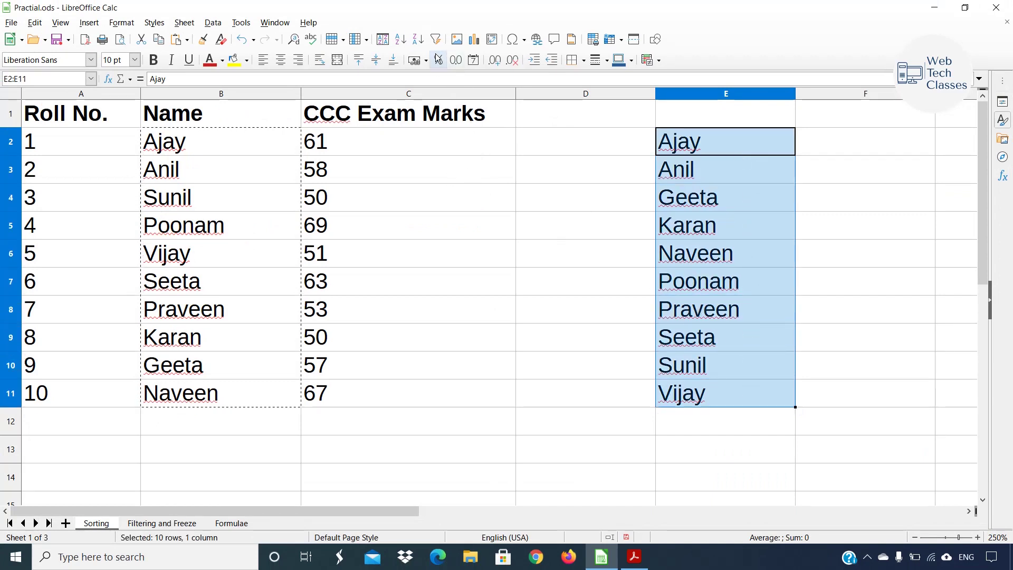
click(418, 42)
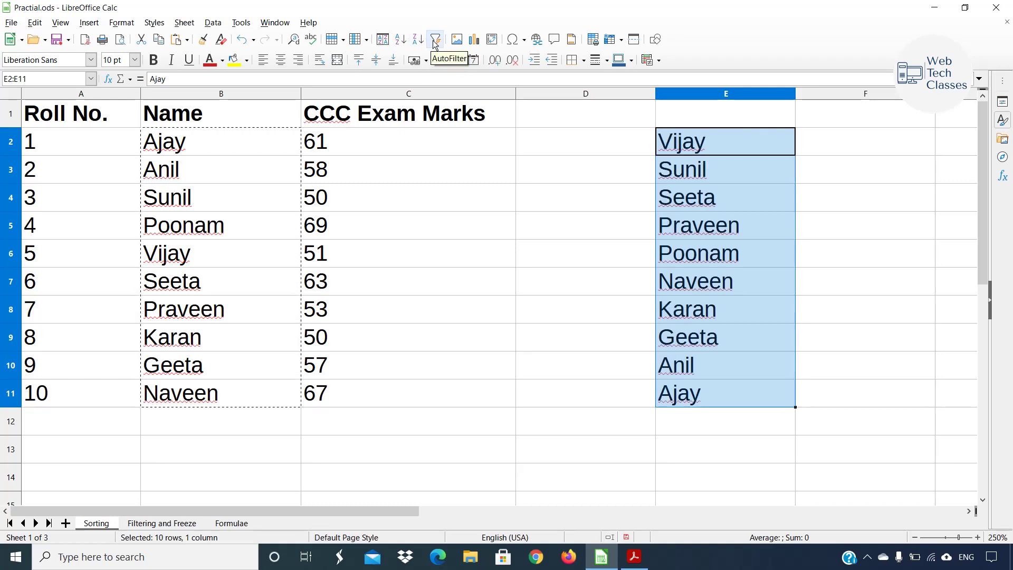
click(845, 254)
- Delete the copied names from E2:E11
drag(733, 141, 715, 400)
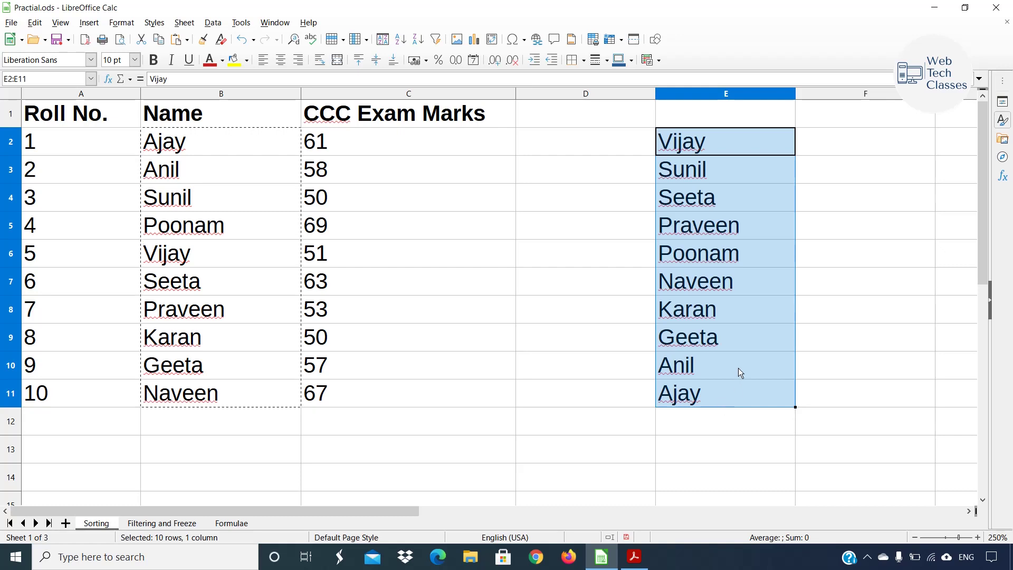
key(Delete)
click(583, 338)
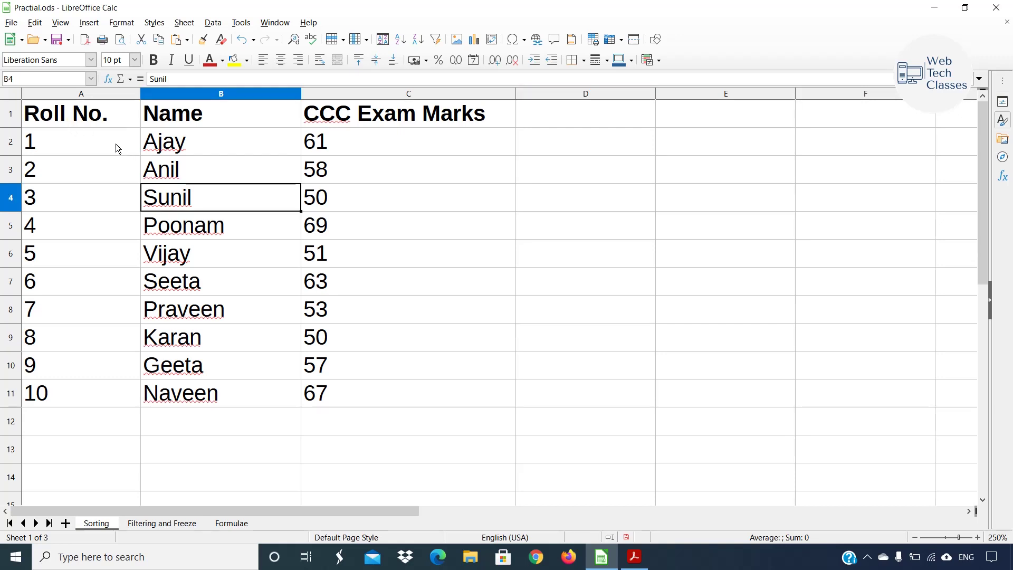
- Examine the table's Roll No., Name and CCC Exam Marks columns with their headers and data
click(115, 143)
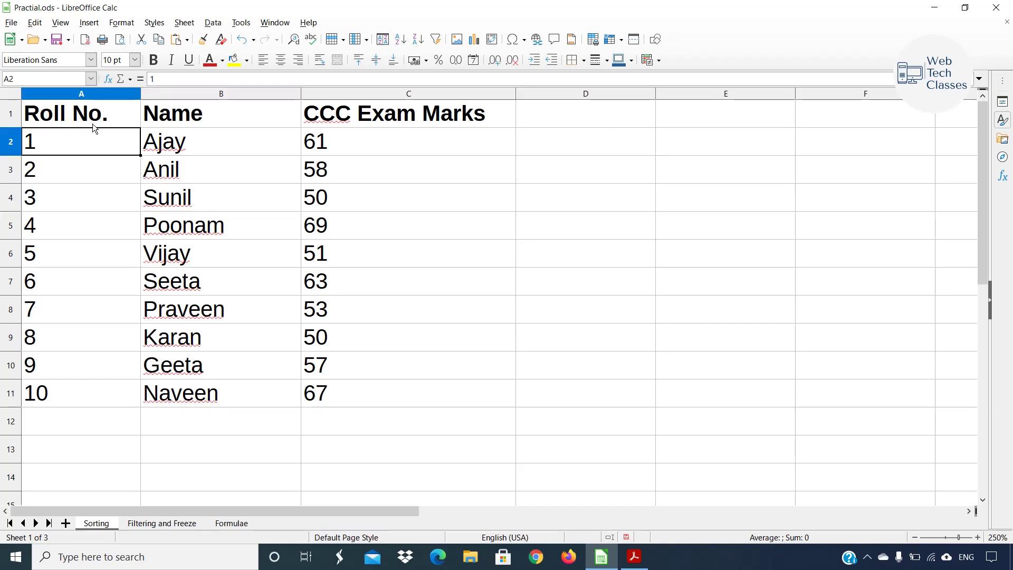
click(92, 122)
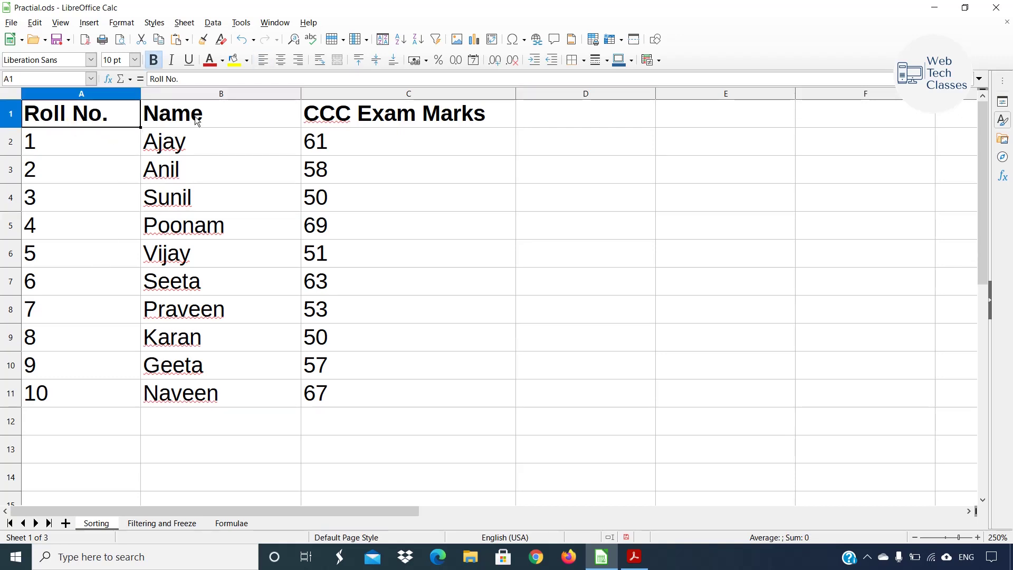
click(201, 116)
drag(205, 149, 226, 395)
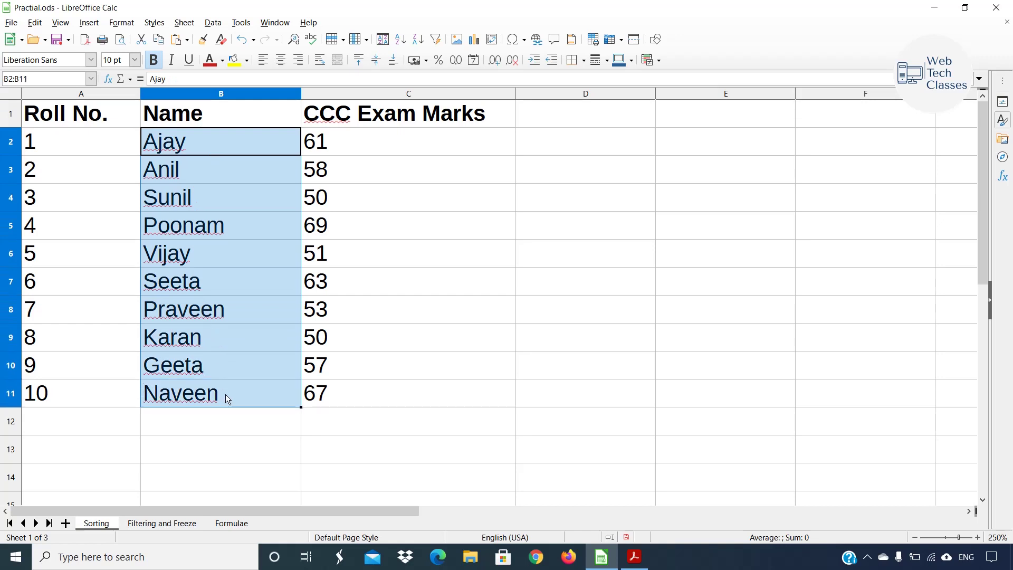
click(342, 118)
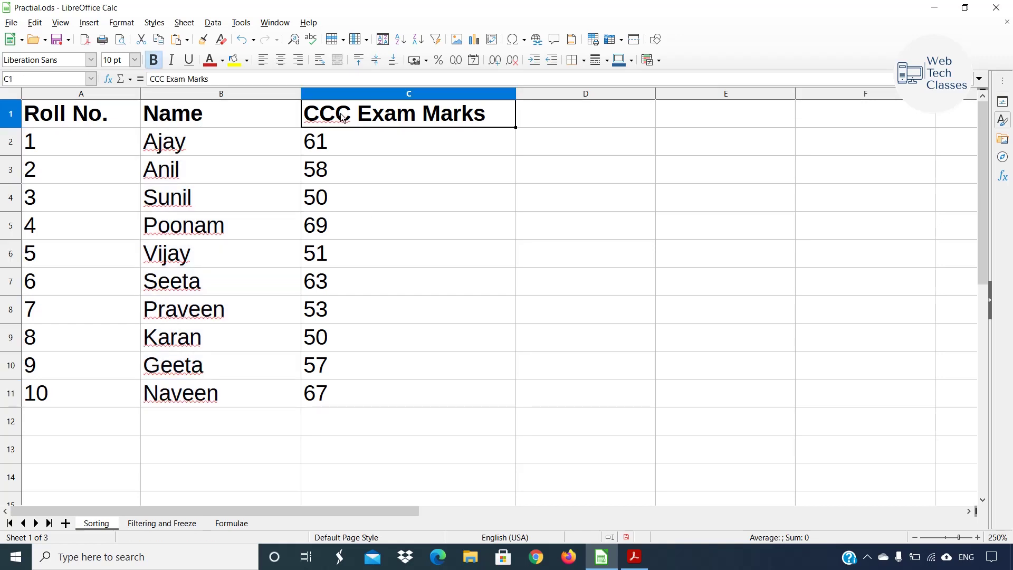
drag(378, 140, 434, 394)
click(586, 282)
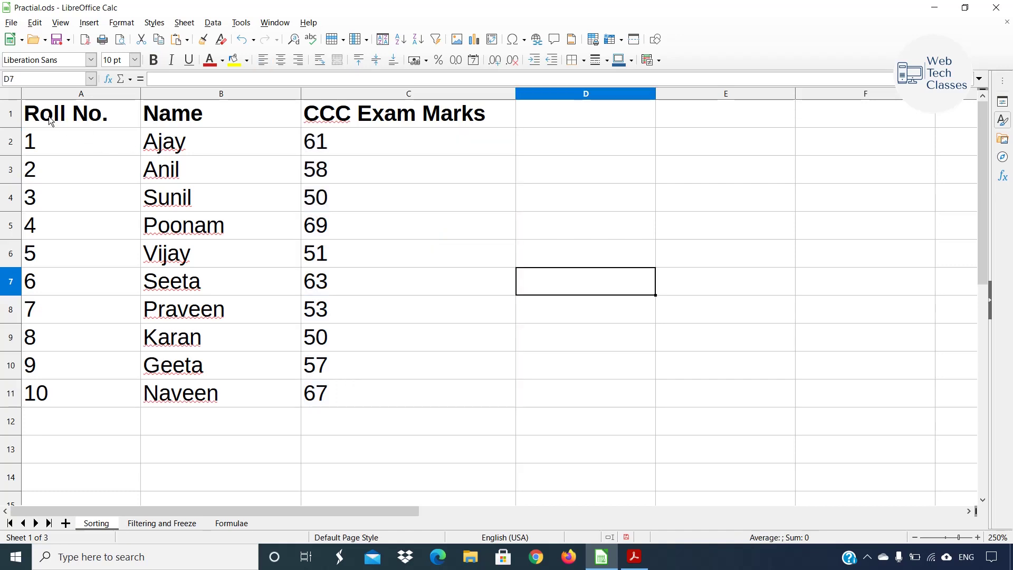
- Sort the whole table A1:C11 with Name as Sort Key 1 in ascending order
drag(49, 117, 391, 398)
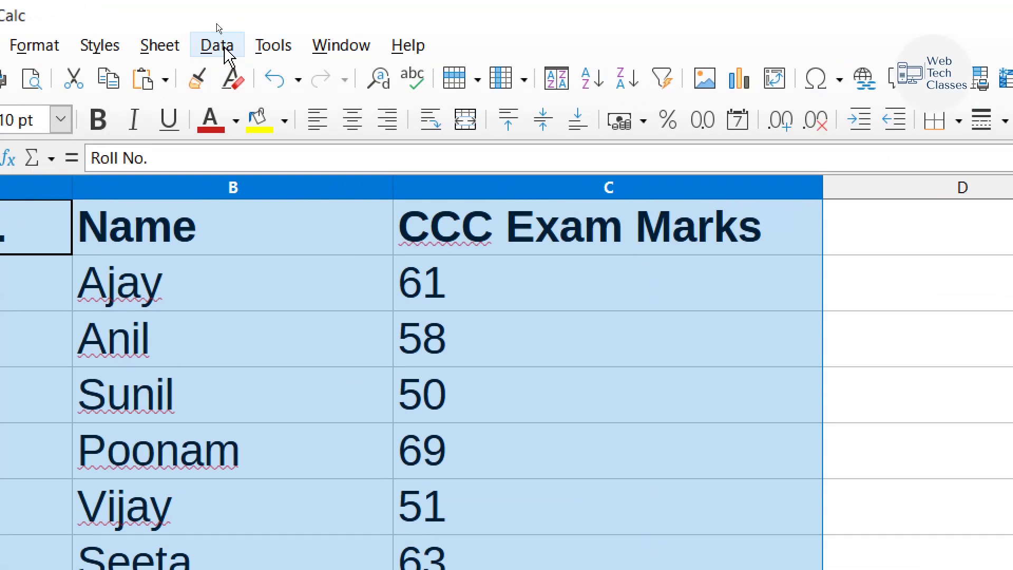
click(227, 54)
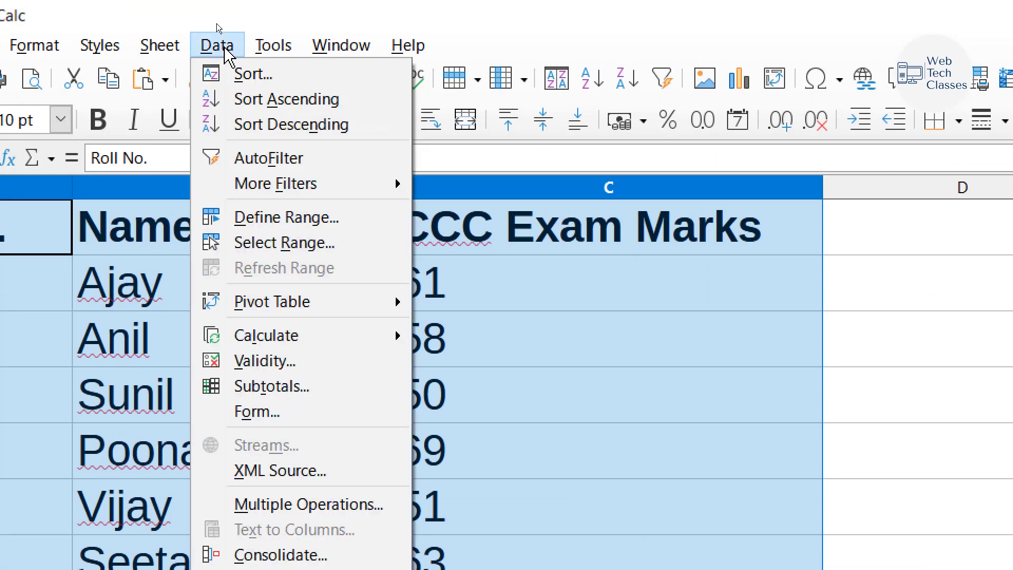
click(275, 85)
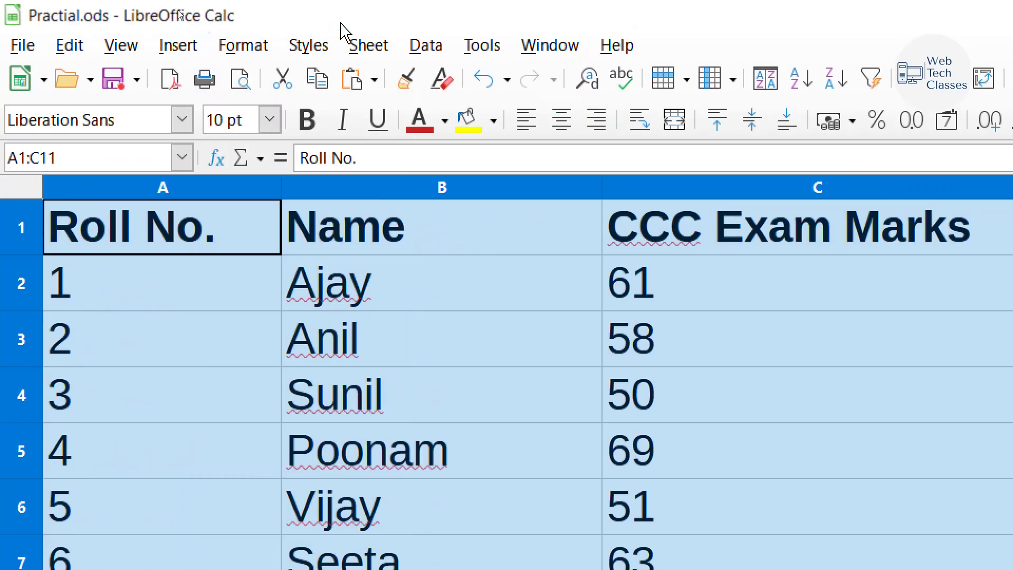
click(239, 50)
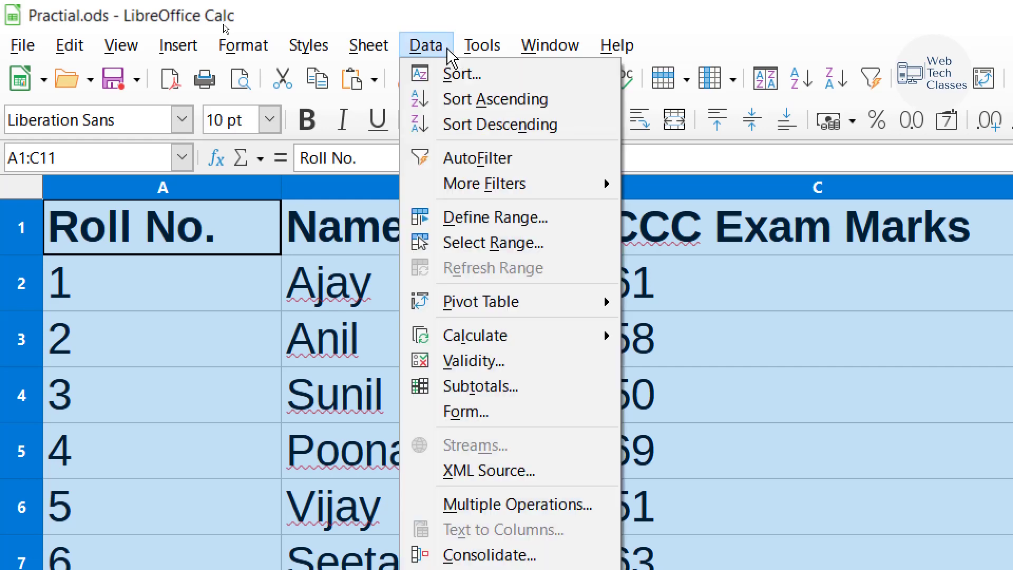
click(481, 77)
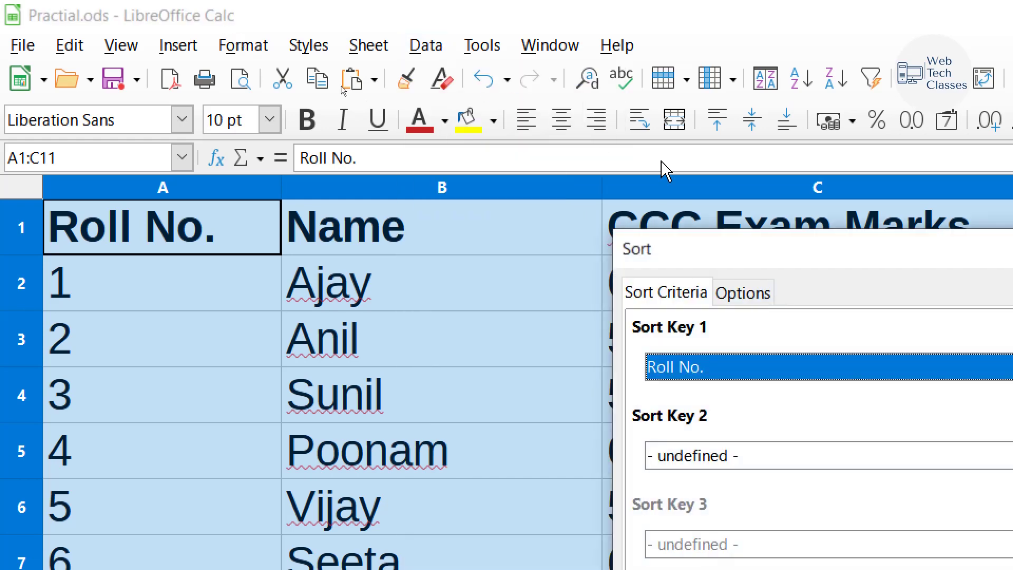
drag(783, 249, 285, 52)
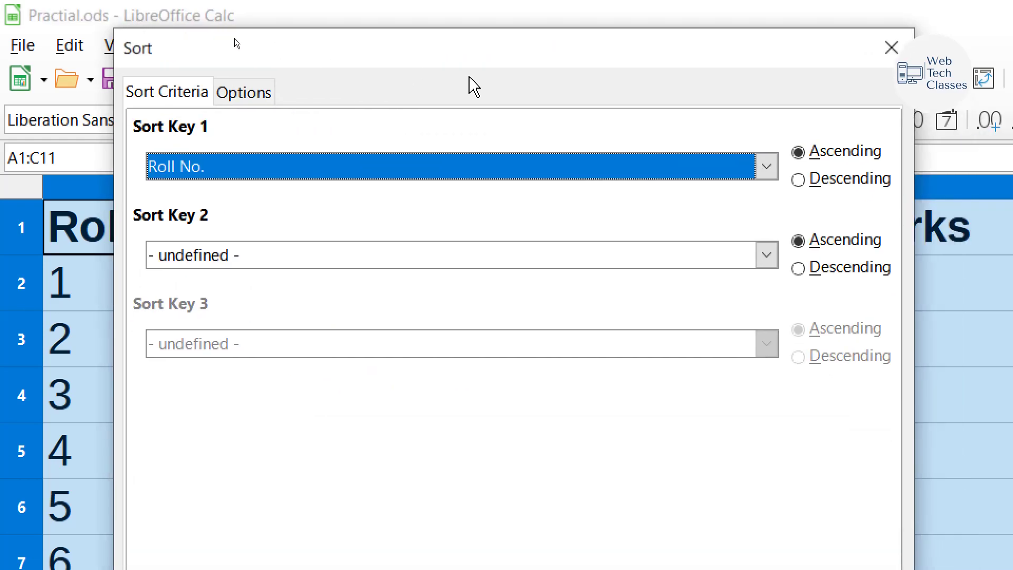
drag(469, 48, 530, 41)
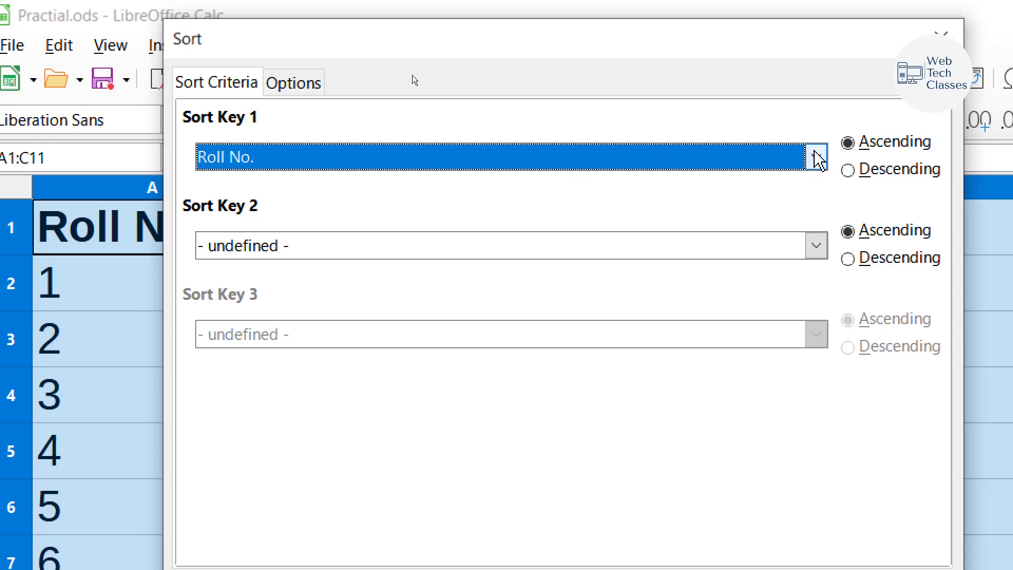
click(817, 158)
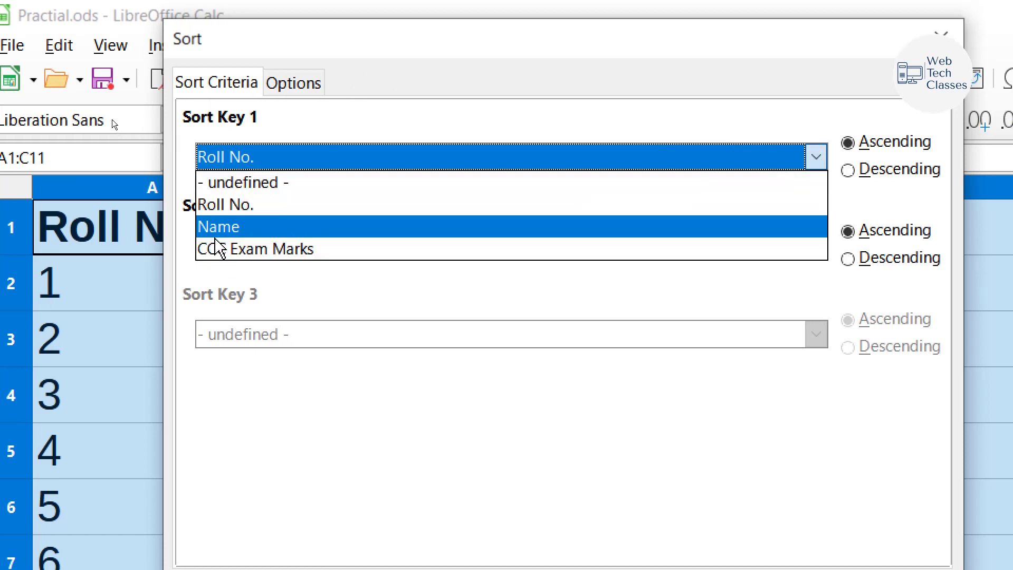
click(233, 228)
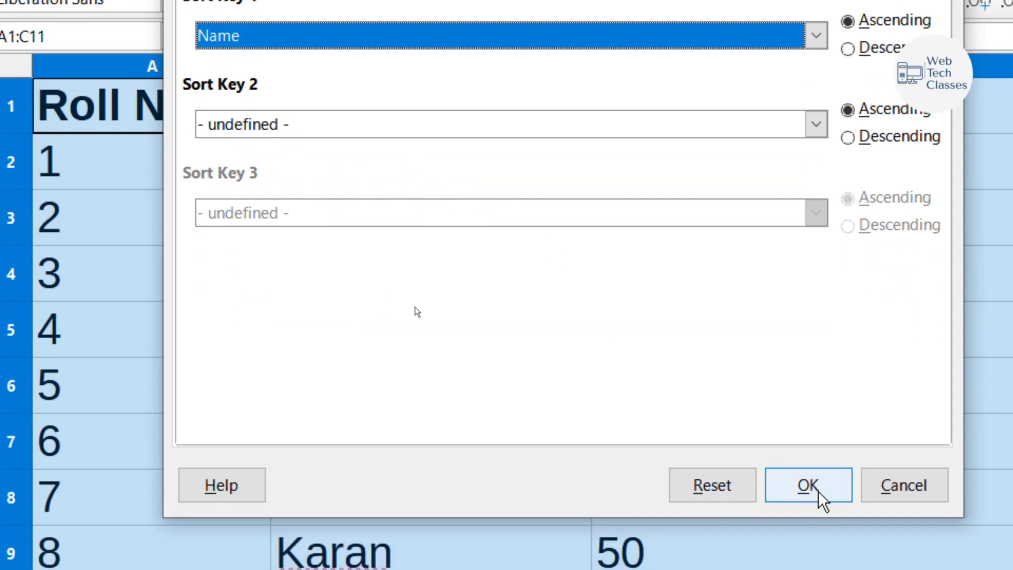
click(815, 486)
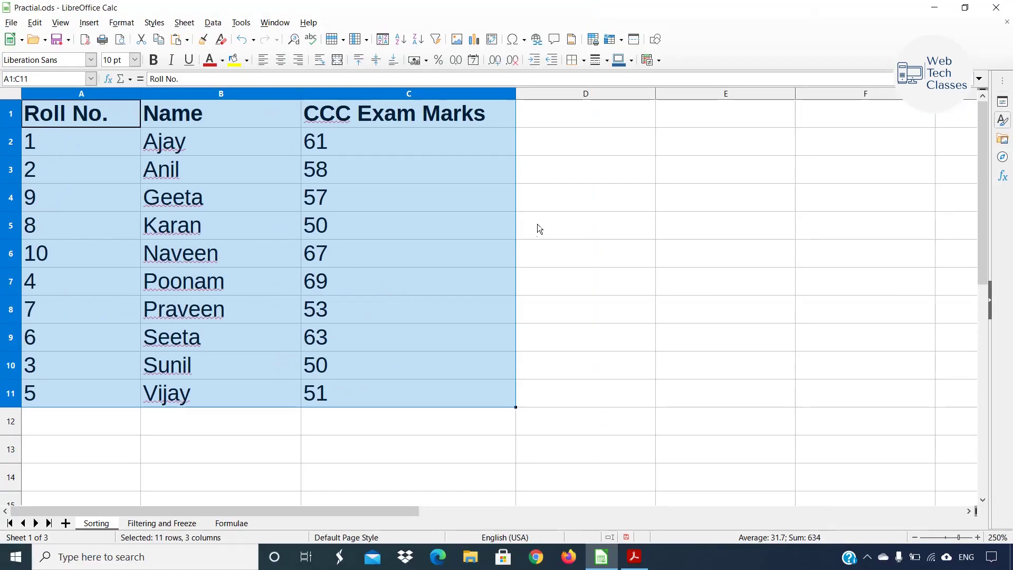
- Examine the order of the Name column and how the roll numbers in rows 2 to 4 pair with the names
click(537, 224)
drag(192, 138, 235, 388)
click(613, 272)
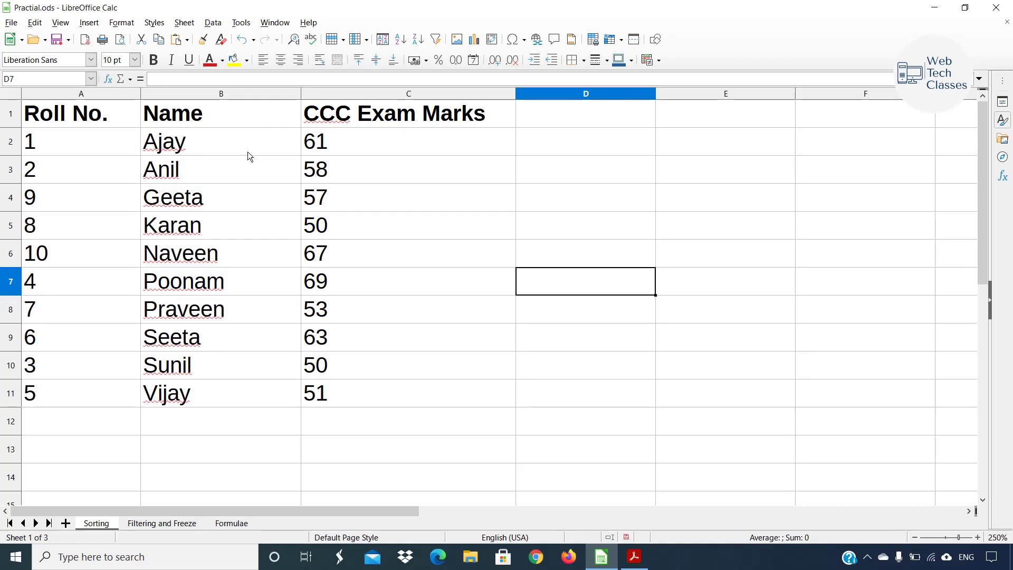
drag(77, 141, 382, 387)
click(338, 169)
drag(108, 137, 96, 396)
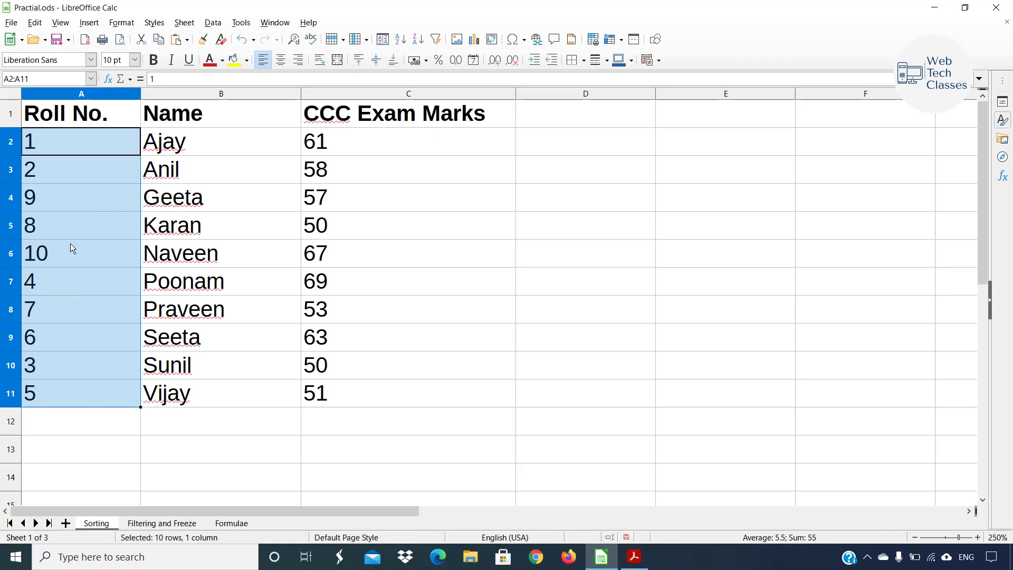
click(219, 176)
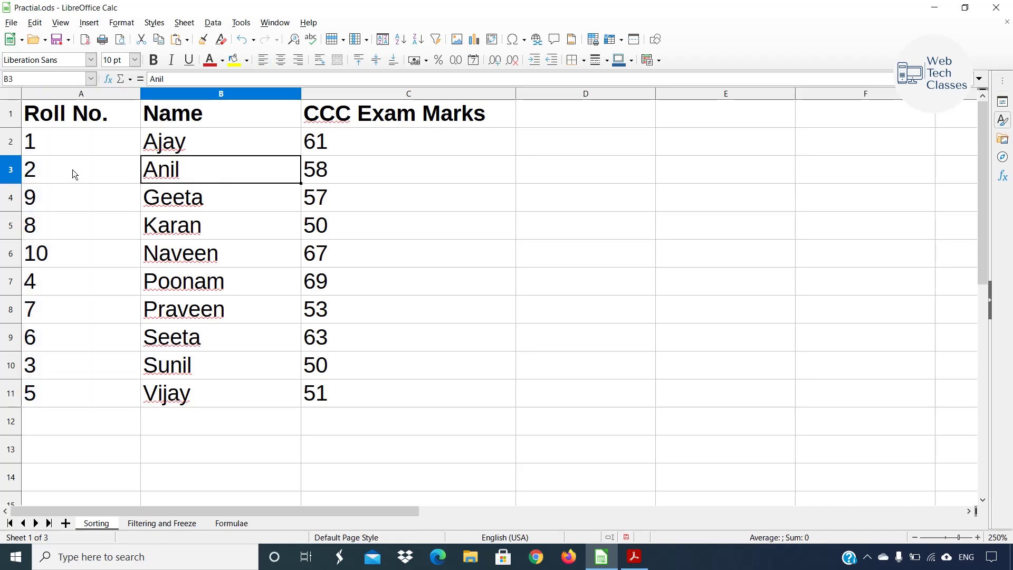
click(167, 141)
click(44, 147)
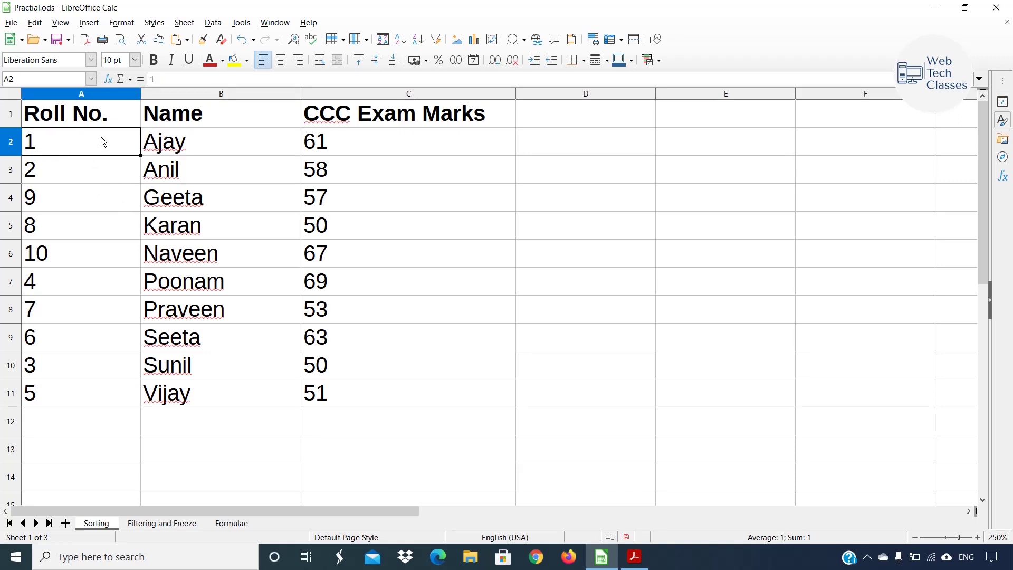
drag(101, 139, 164, 142)
drag(58, 176, 172, 167)
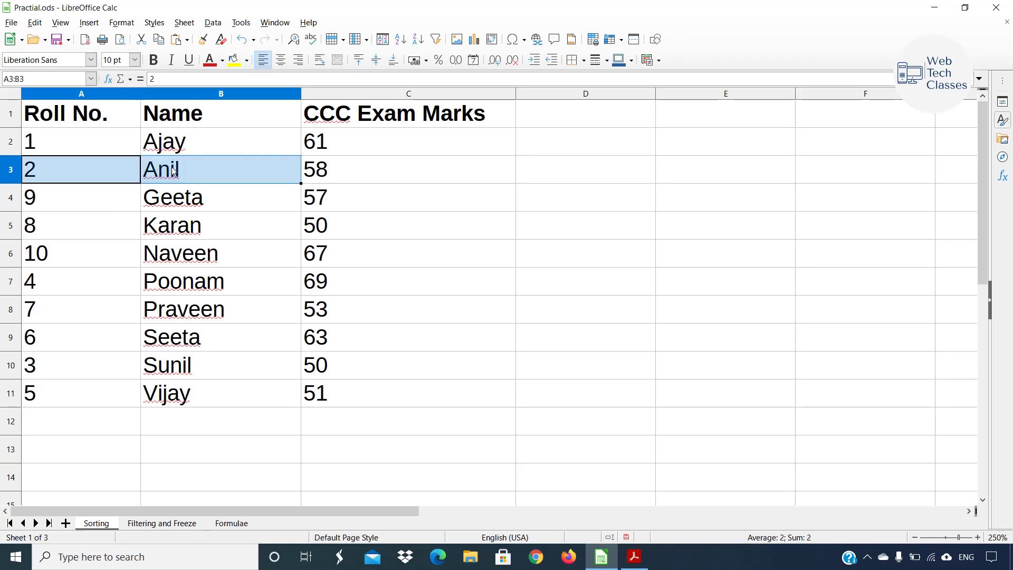
click(166, 198)
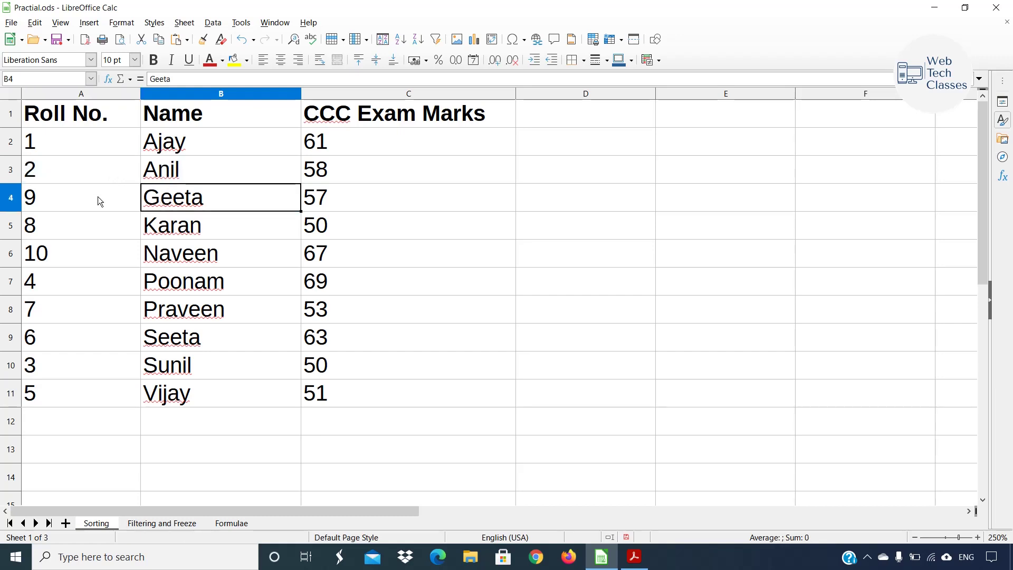
click(74, 201)
drag(71, 199, 223, 200)
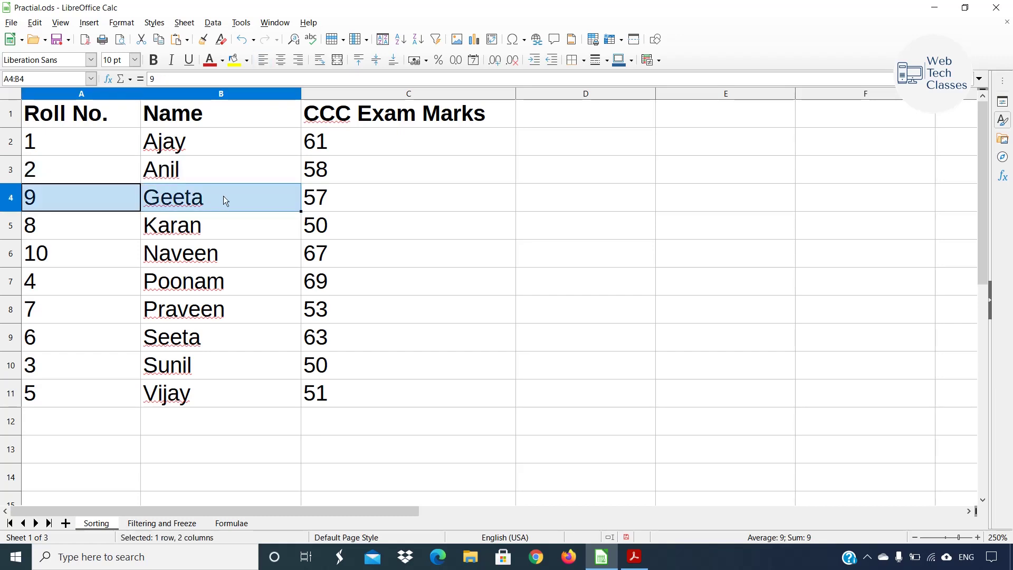
drag(299, 188, 327, 191)
click(66, 204)
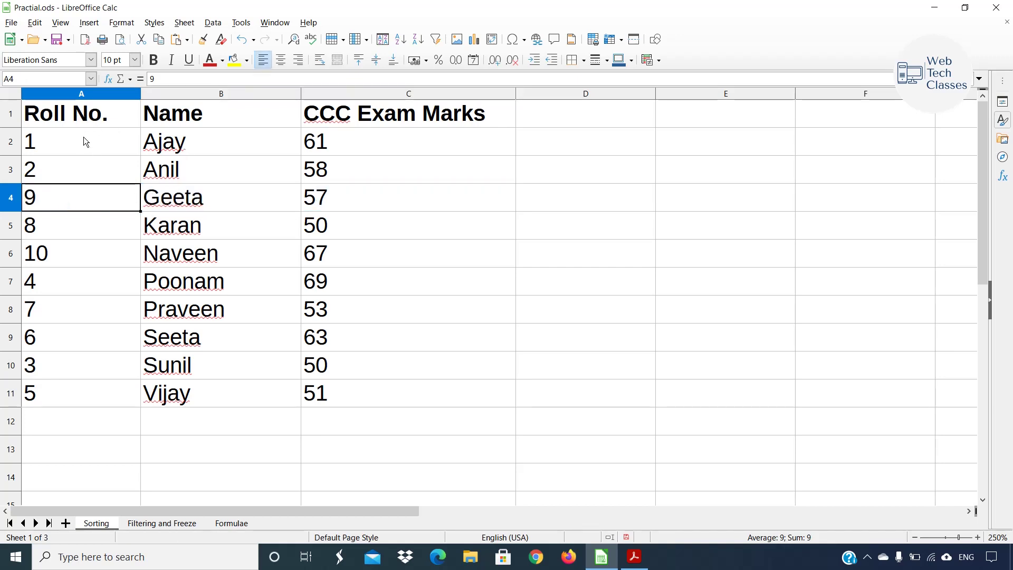
- Examine the table's records as whole rows, comparing the first data row A2:C2 with the last one A11:C11
drag(83, 138, 385, 400)
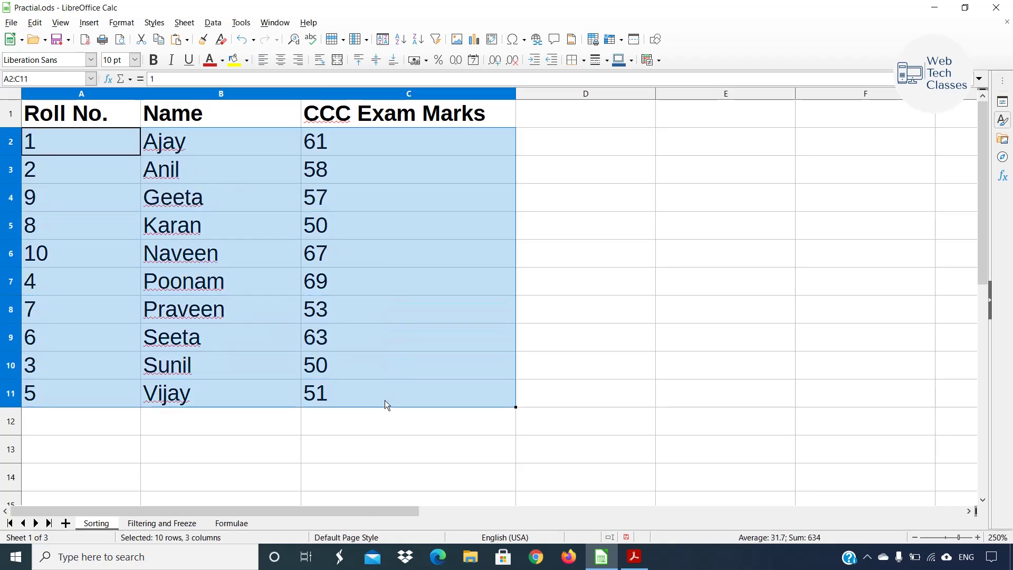
click(544, 356)
drag(63, 119, 460, 388)
click(599, 378)
click(557, 229)
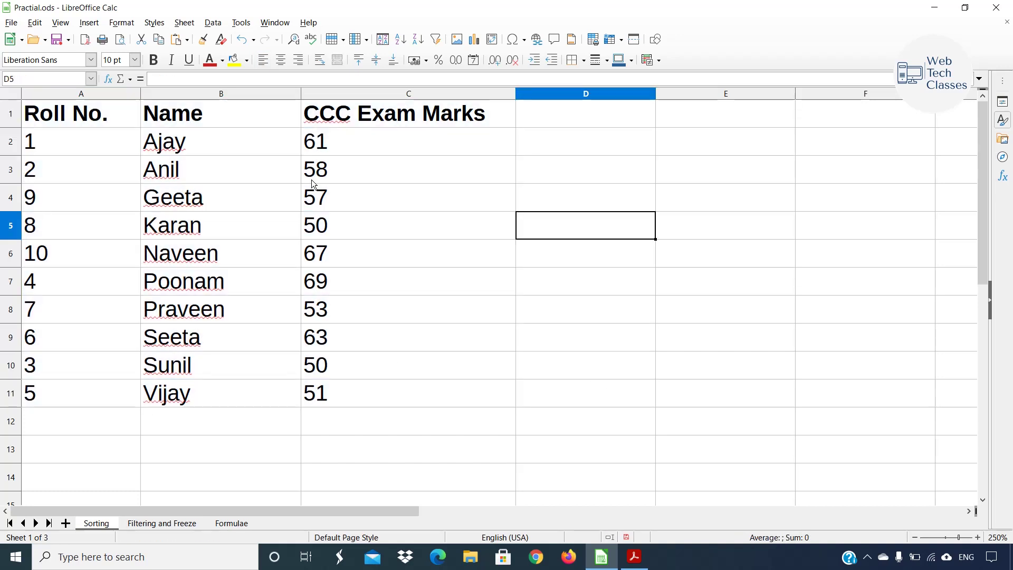
click(331, 141)
drag(151, 142, 416, 393)
click(686, 197)
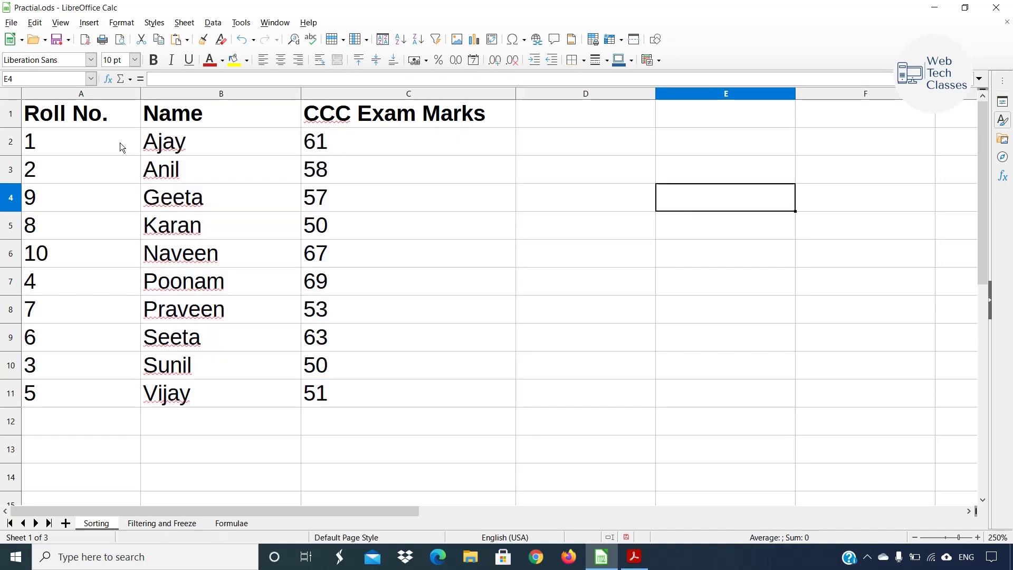
drag(84, 139, 176, 145)
key(shift+Up)
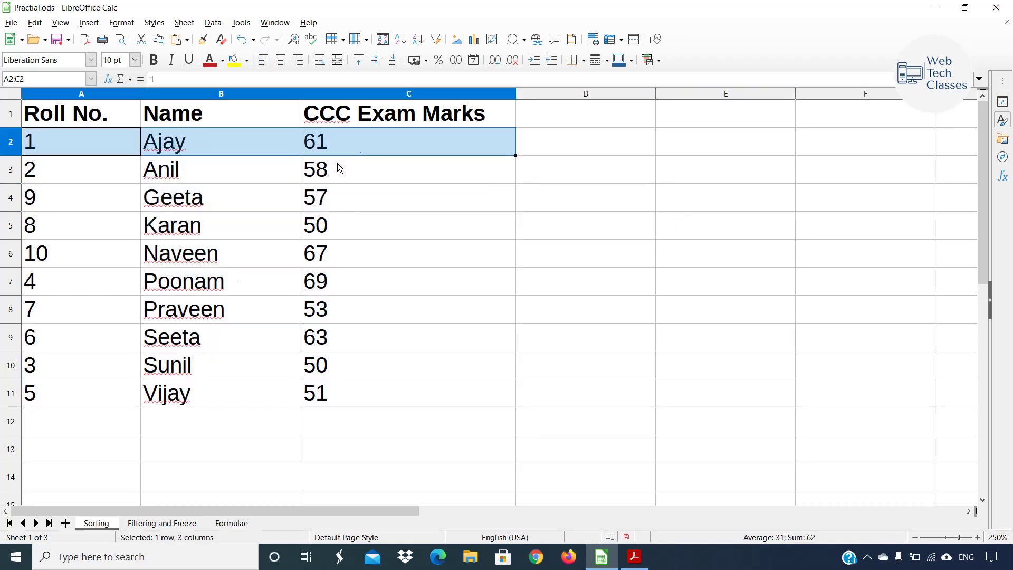
drag(38, 400, 349, 405)
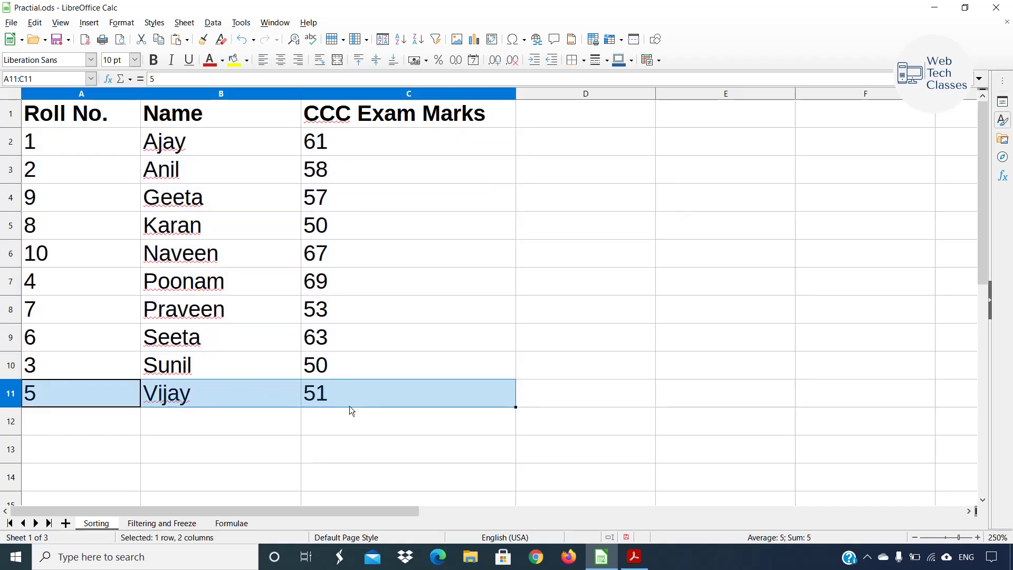
click(519, 282)
- Sort the whole table A1:C11 with CCC Exam Marks as Sort Key 1 in ascending order
drag(67, 108, 393, 394)
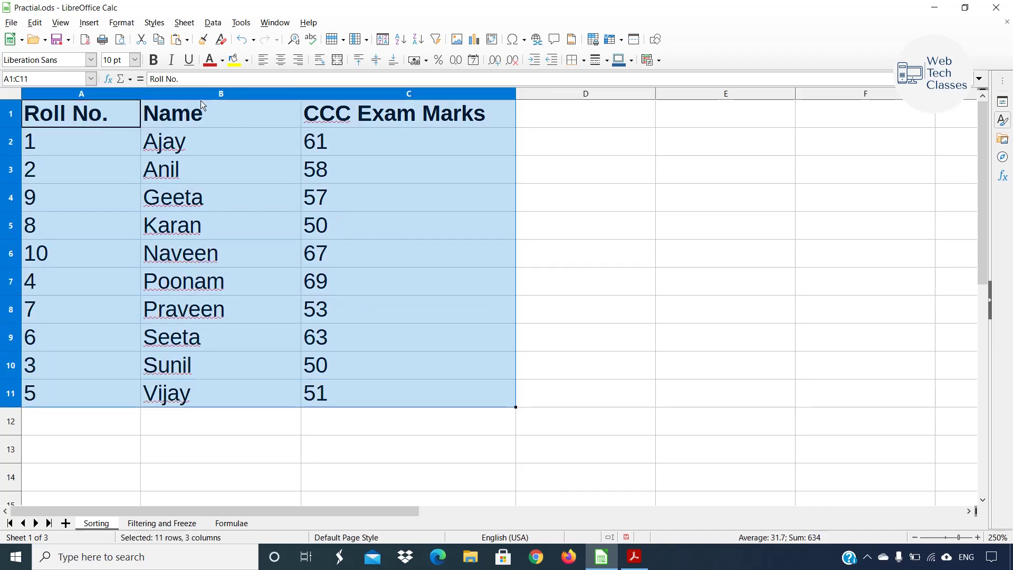
click(213, 23)
click(373, 4)
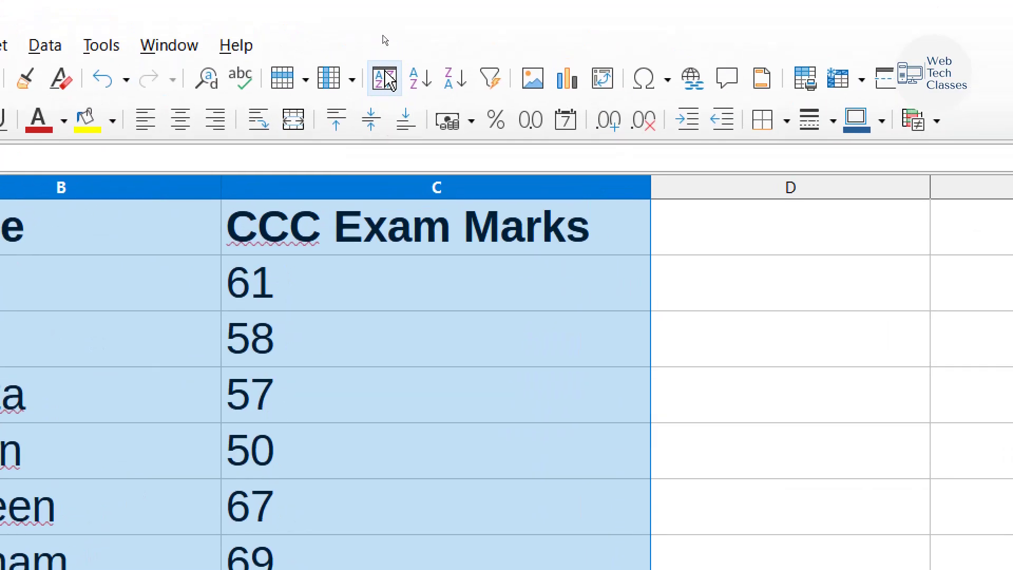
click(389, 79)
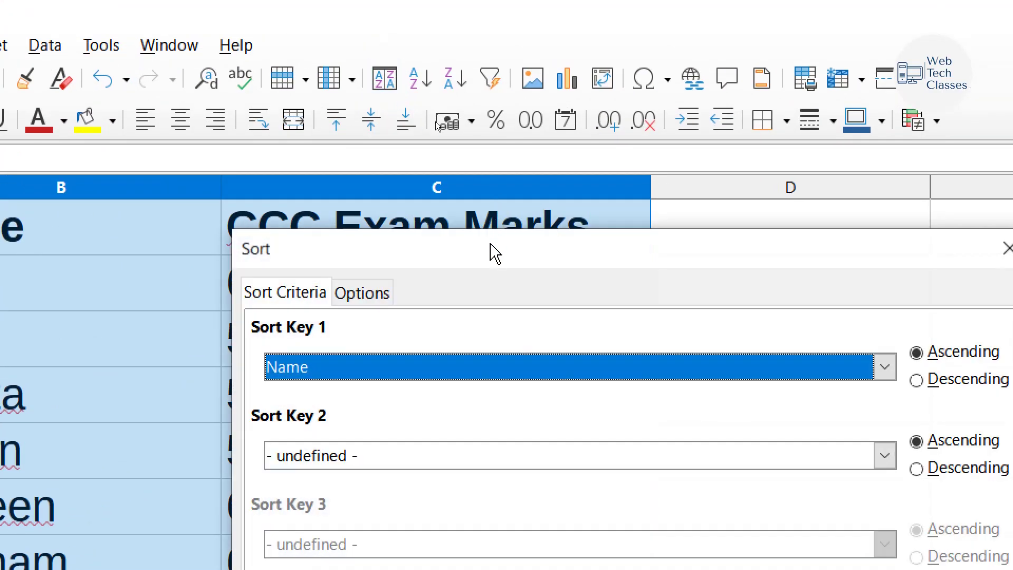
drag(493, 249, 322, 25)
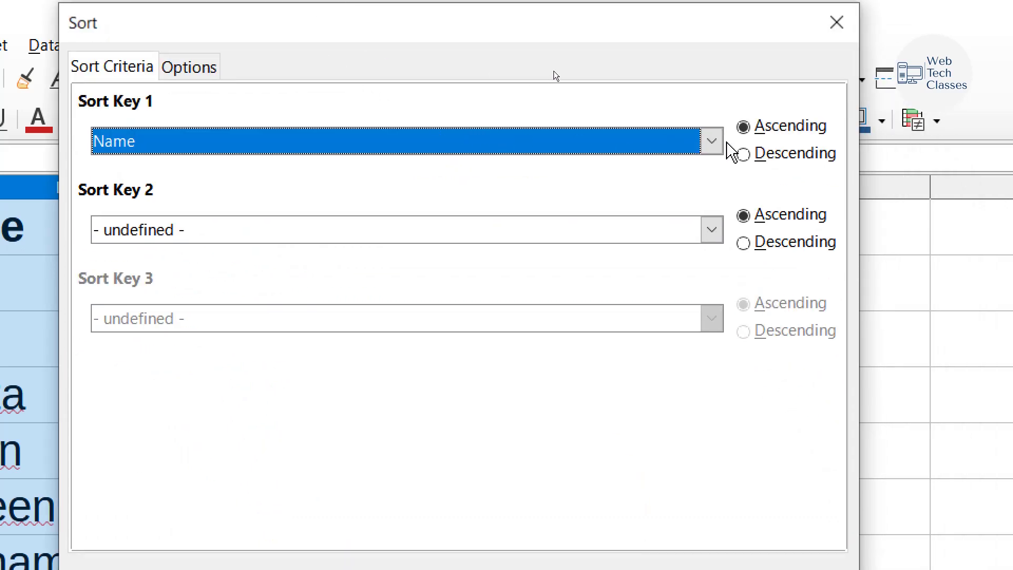
click(712, 141)
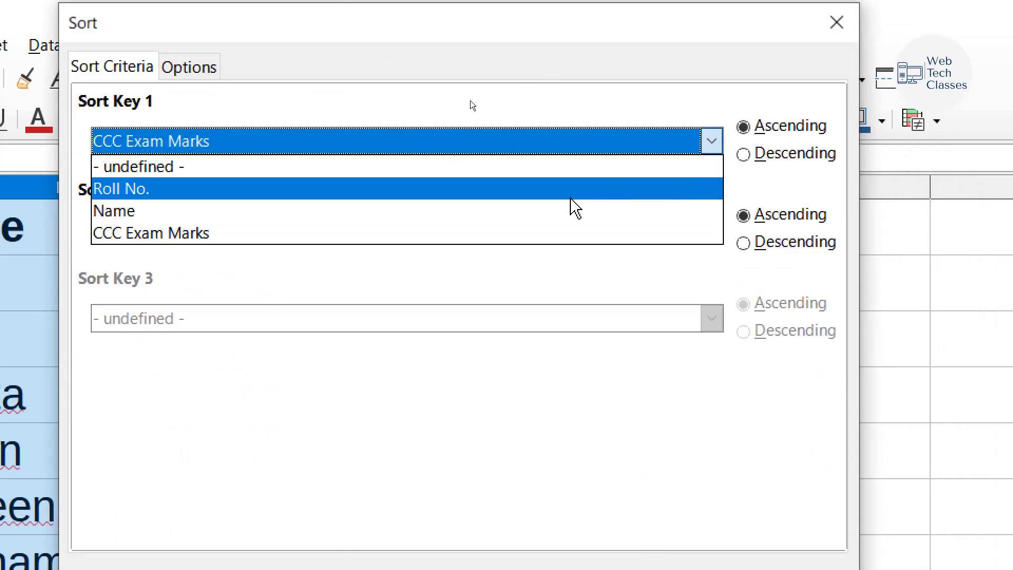
click(226, 237)
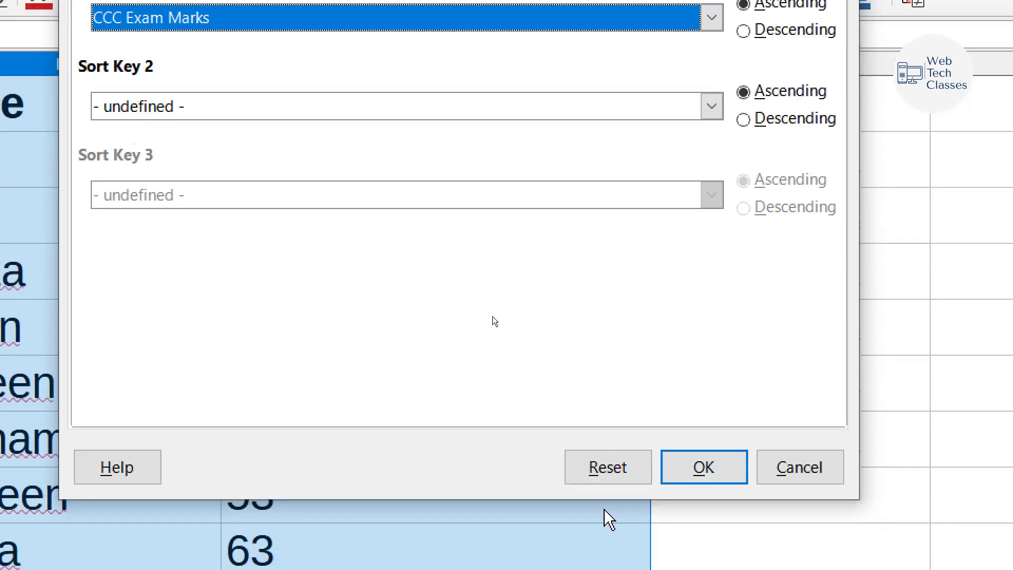
click(703, 430)
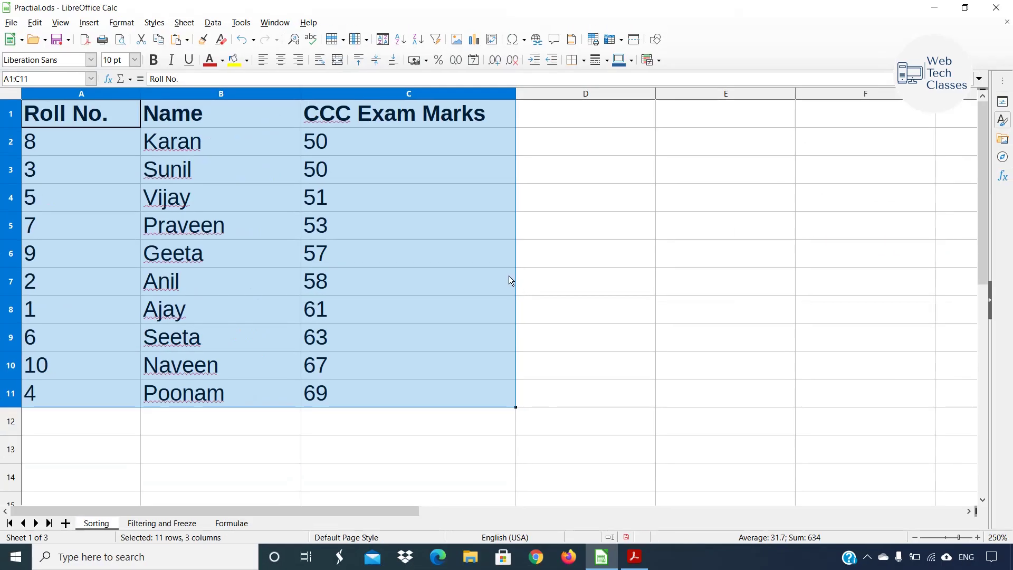
click(570, 234)
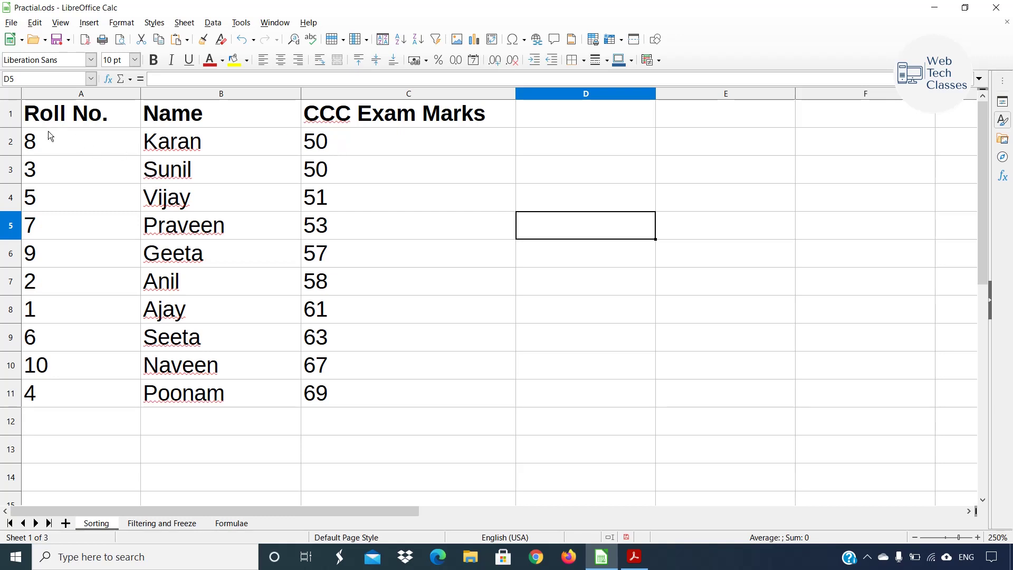
- Review the marks-sorted table by checking its first and last records in rows 2 and 11
drag(49, 131, 332, 142)
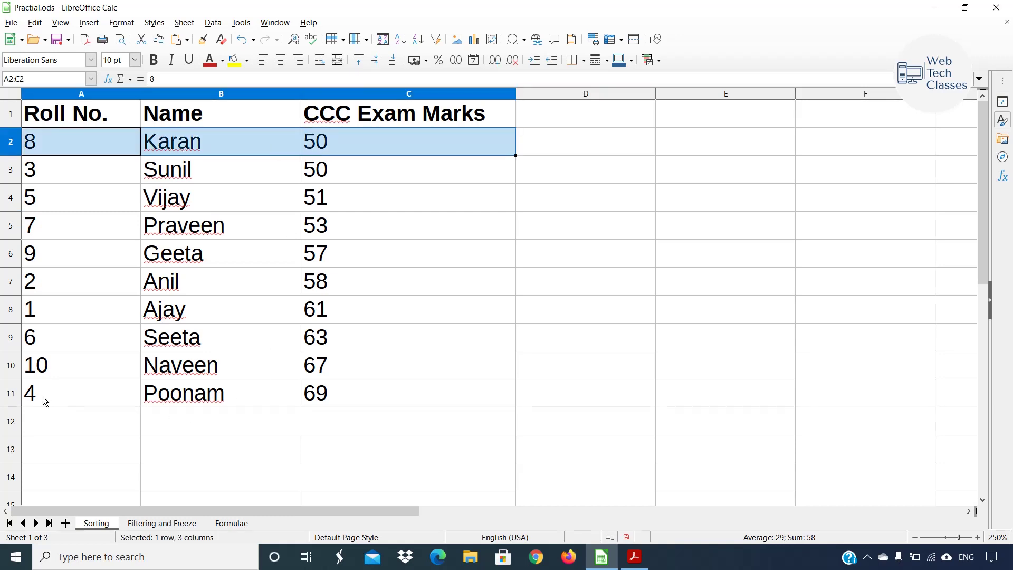
drag(79, 392, 328, 385)
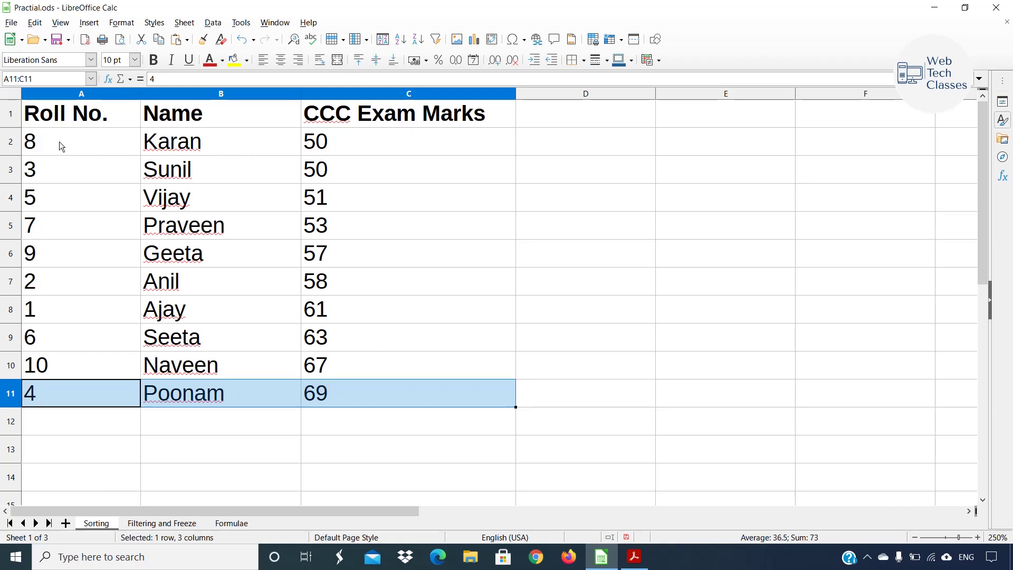
drag(64, 119, 381, 393)
click(315, 419)
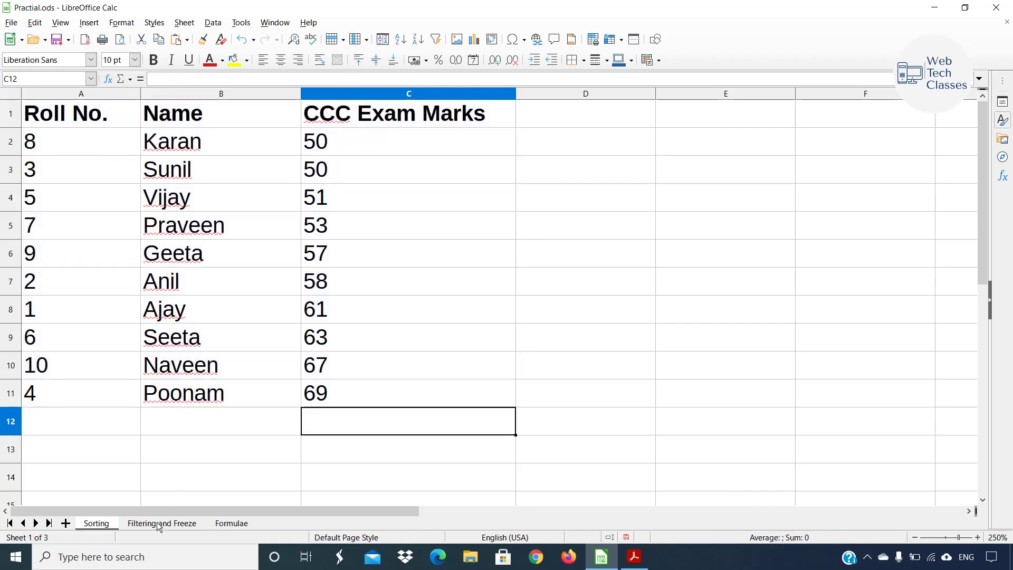
- Switch to the Filtering and Freeze sheet and examine its Name, City and CCC Exam Marks headers
click(160, 524)
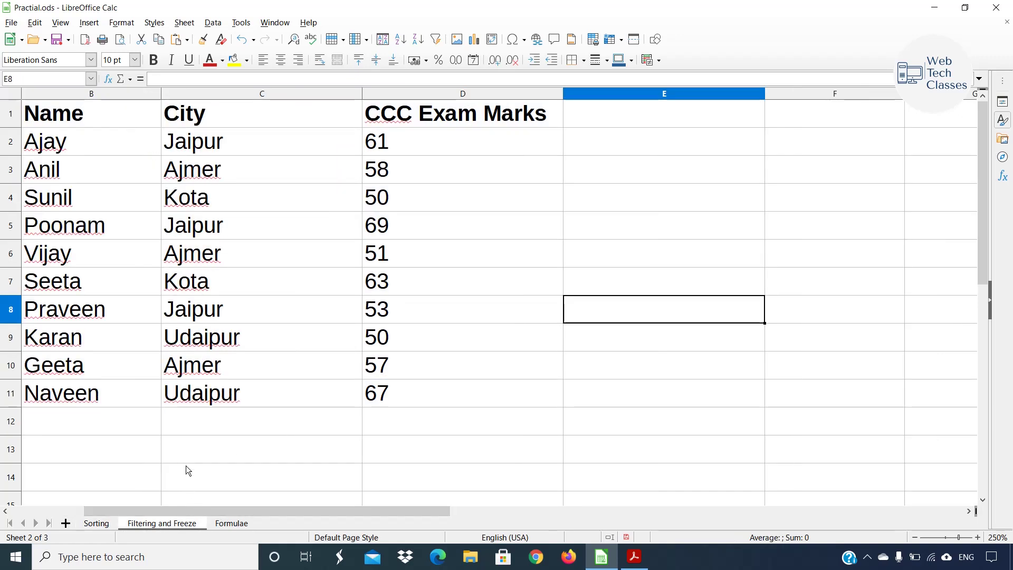
click(69, 116)
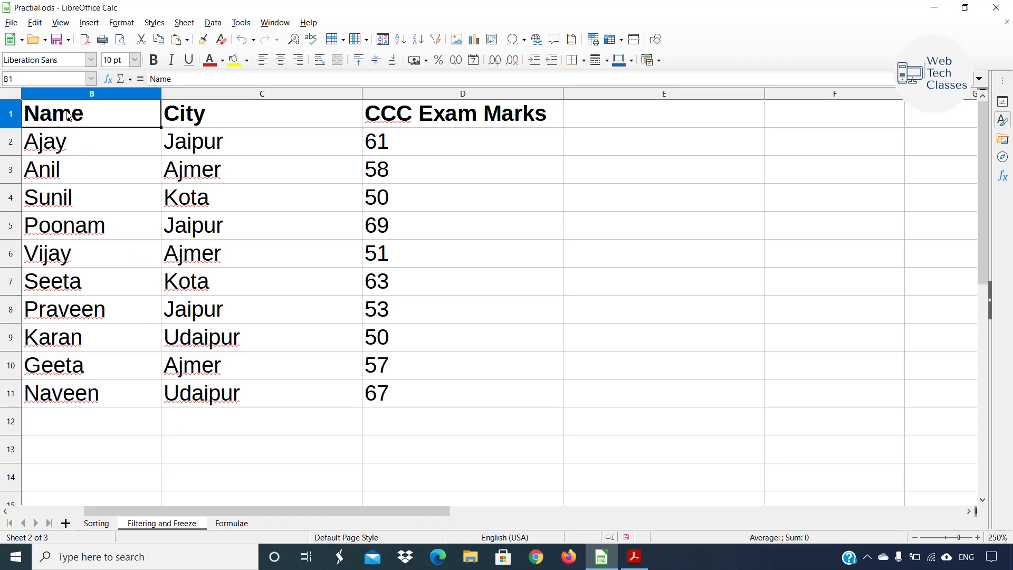
click(226, 120)
click(396, 116)
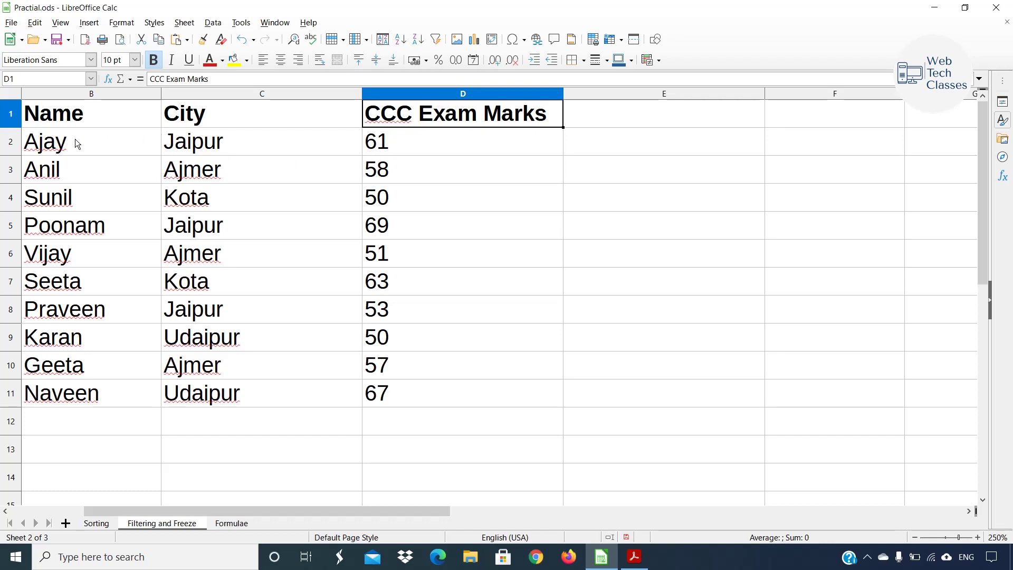
- Examine the City column for the recurring entries Jaipur, Ajmer, Kota and Udaipur
click(199, 151)
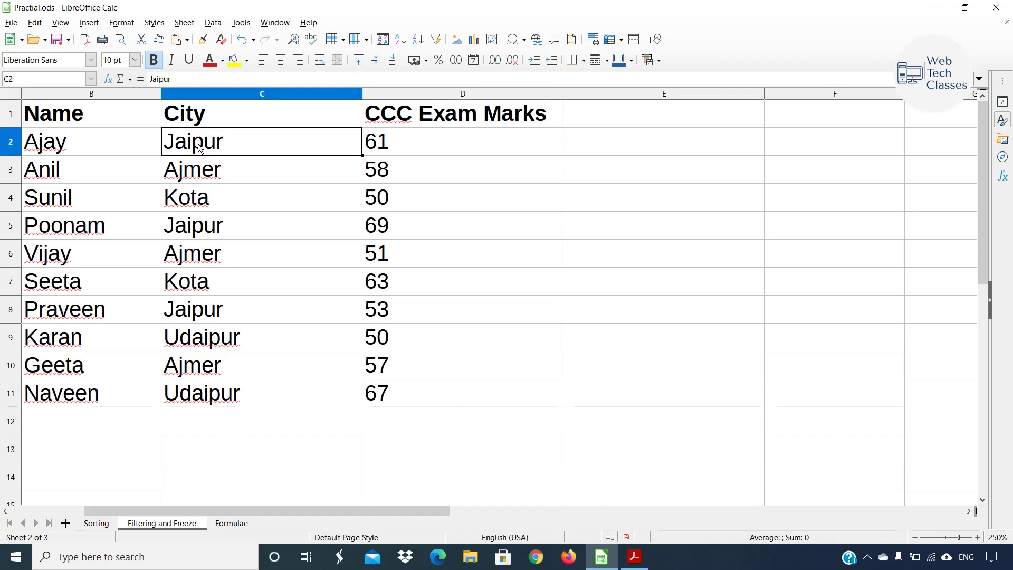
click(185, 228)
click(201, 176)
click(204, 255)
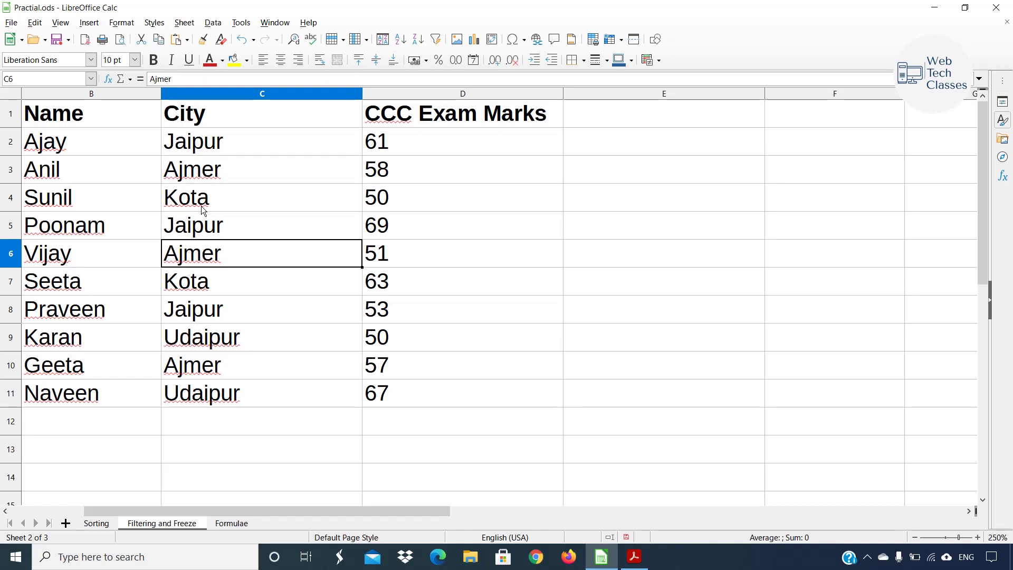
click(205, 199)
click(220, 282)
click(201, 343)
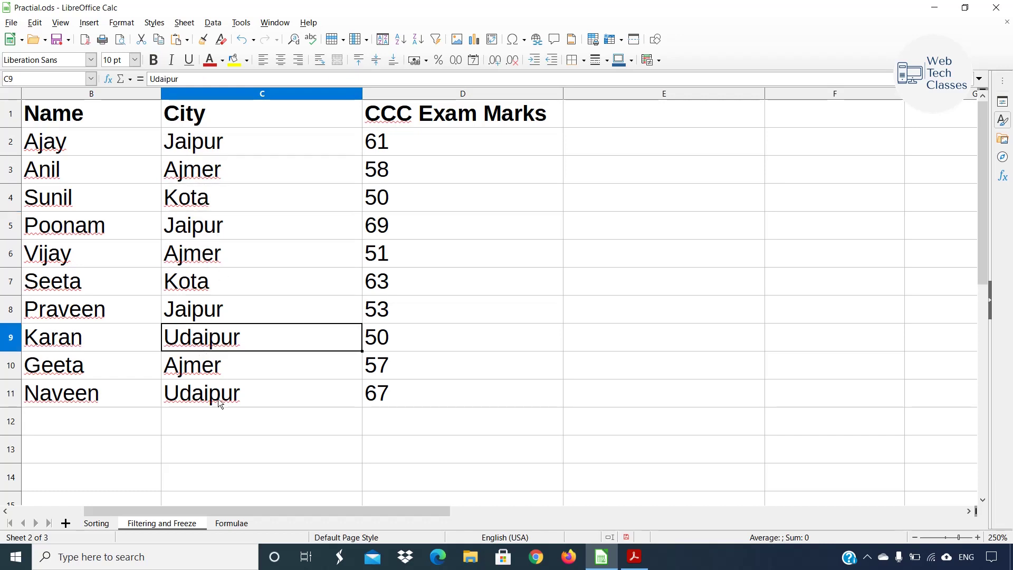
click(221, 402)
- Review all the student records in B2:D11 as the data for filtering by city
click(60, 140)
drag(60, 140, 430, 382)
click(673, 338)
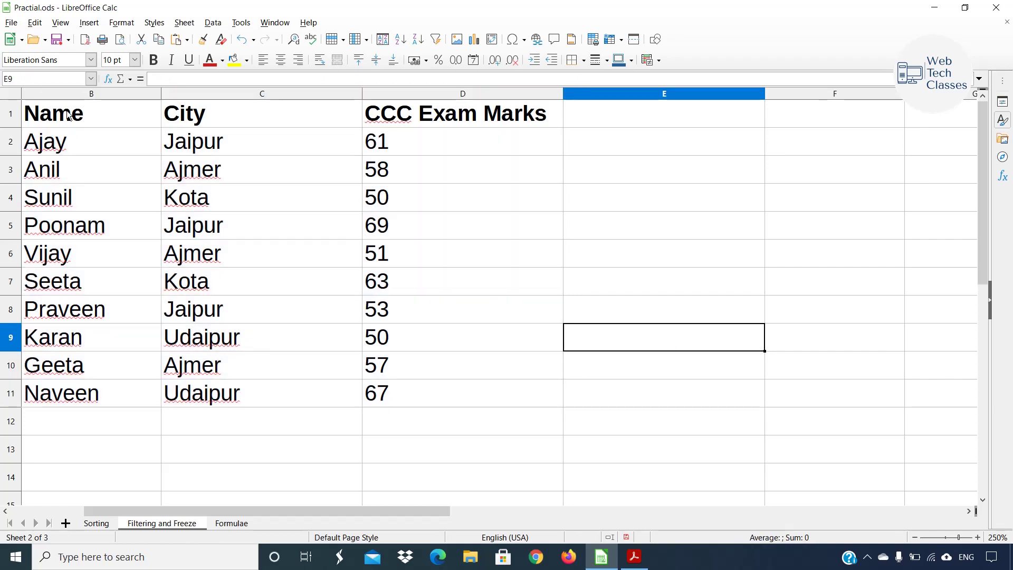
drag(40, 141, 429, 411)
click(191, 177)
drag(68, 143, 452, 394)
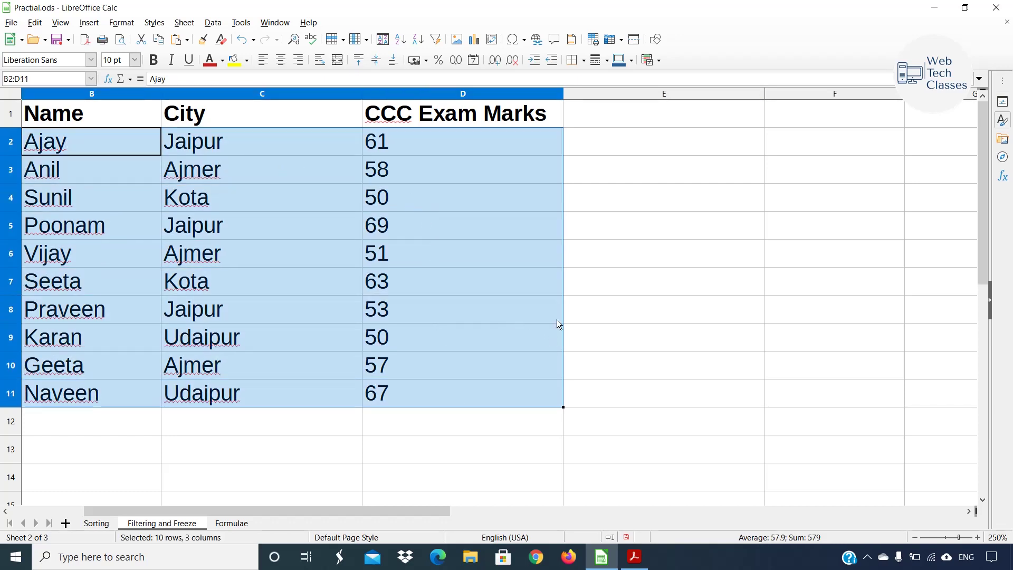
click(684, 295)
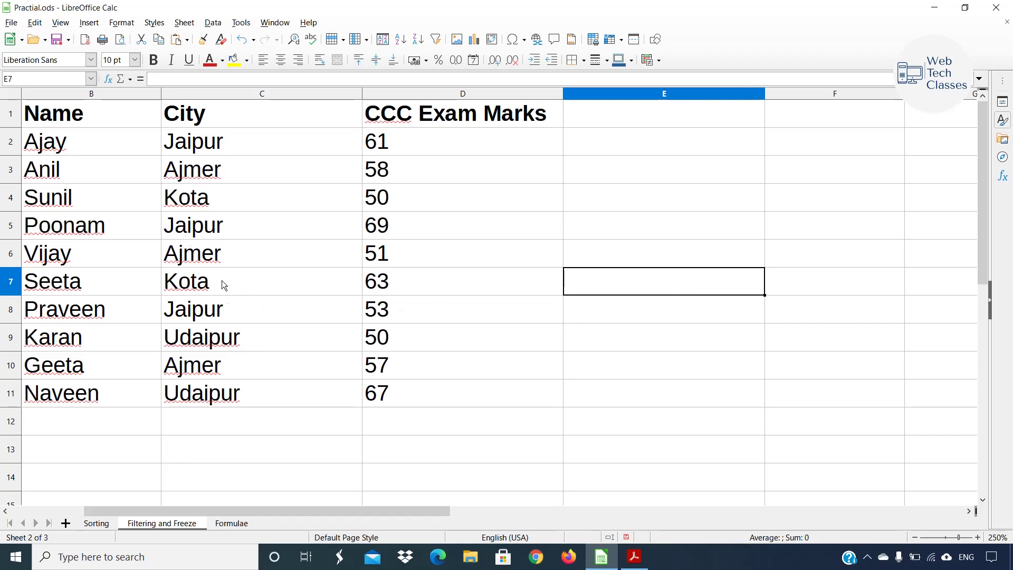
click(449, 309)
drag(59, 143, 445, 378)
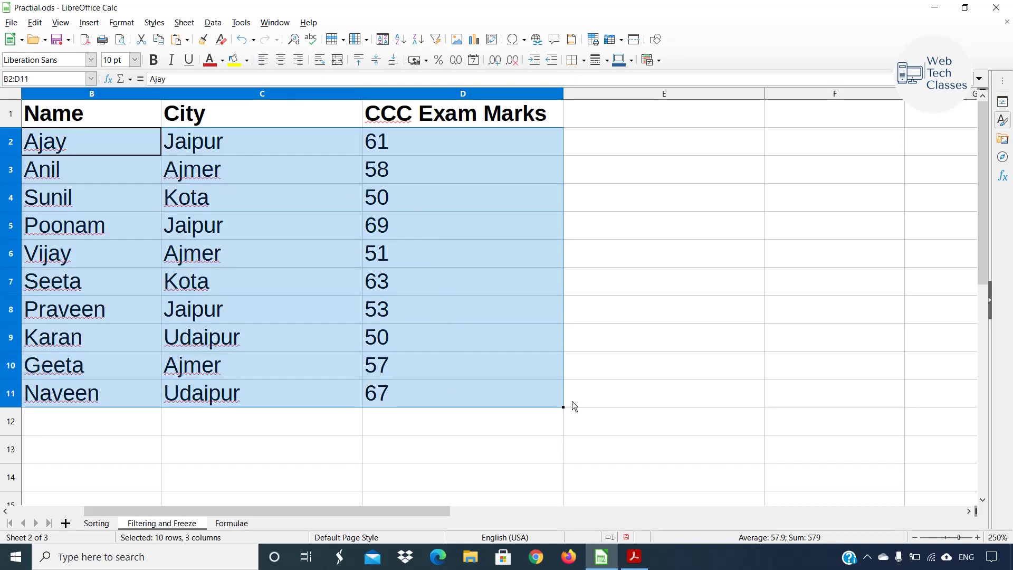
click(676, 323)
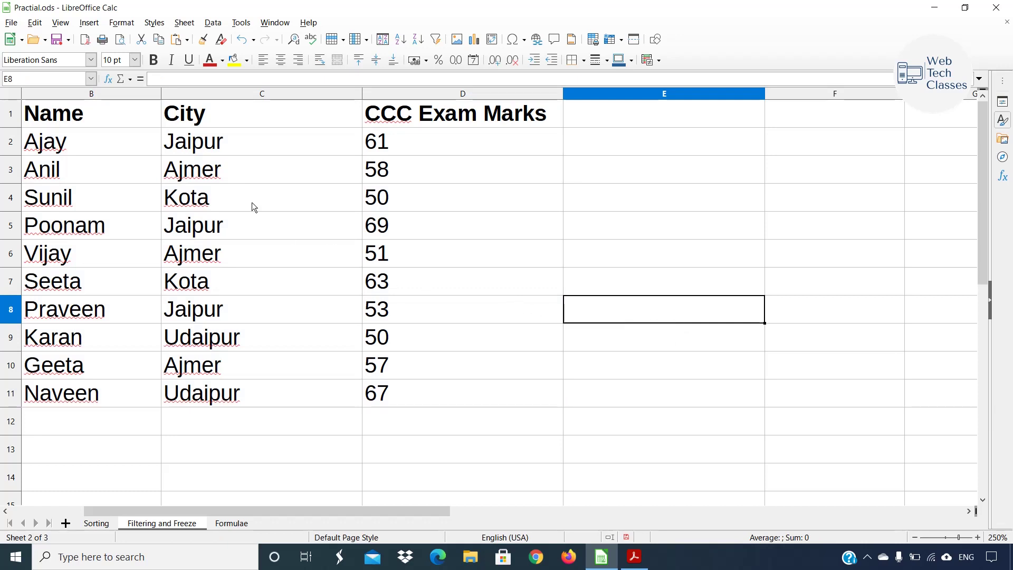
- Apply AutoFilter to the student table in B1:D11, including its Name, City and CCC Exam Marks headers
drag(71, 119, 421, 401)
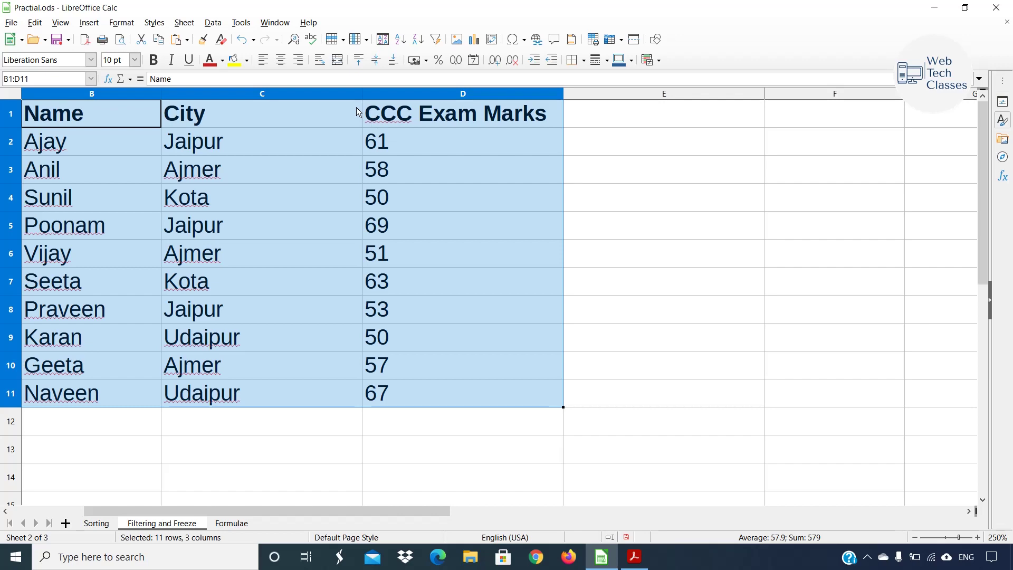
click(213, 23)
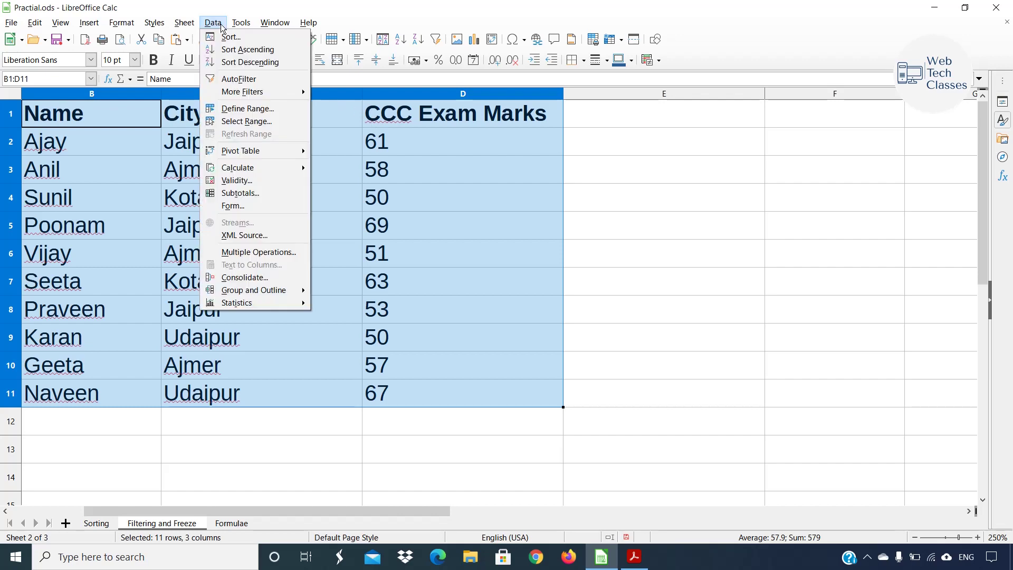
key(Escape)
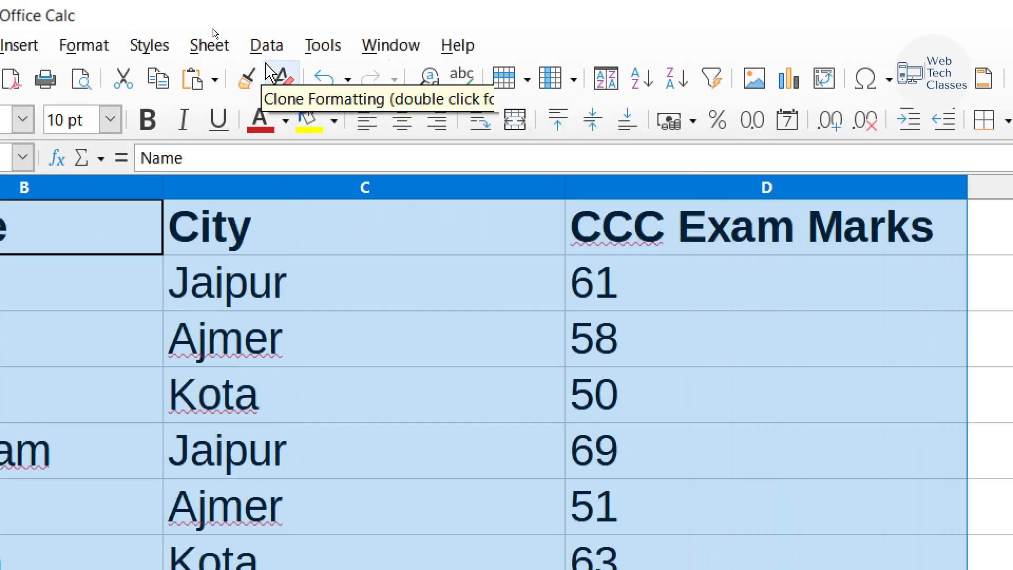
click(266, 45)
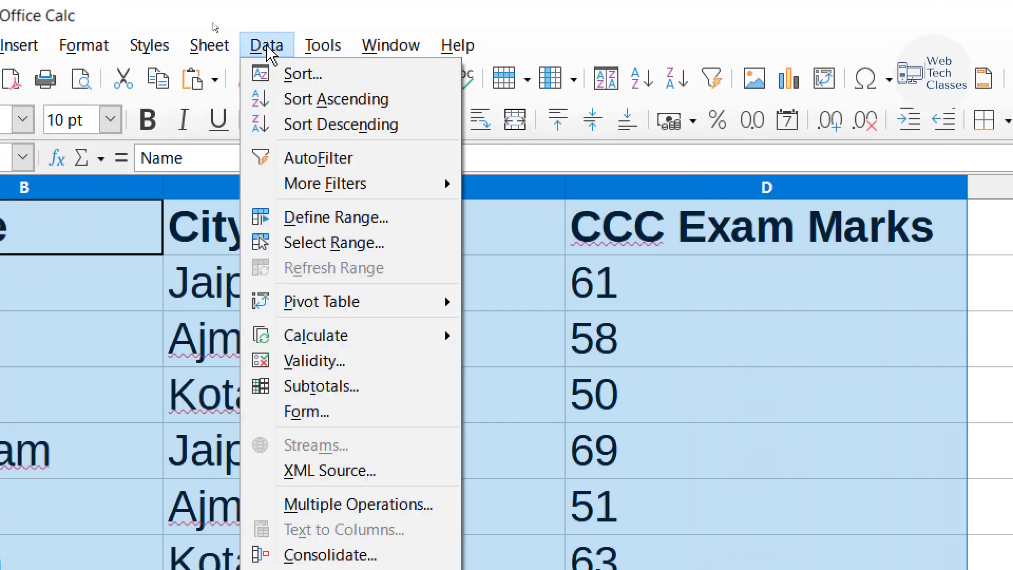
click(296, 159)
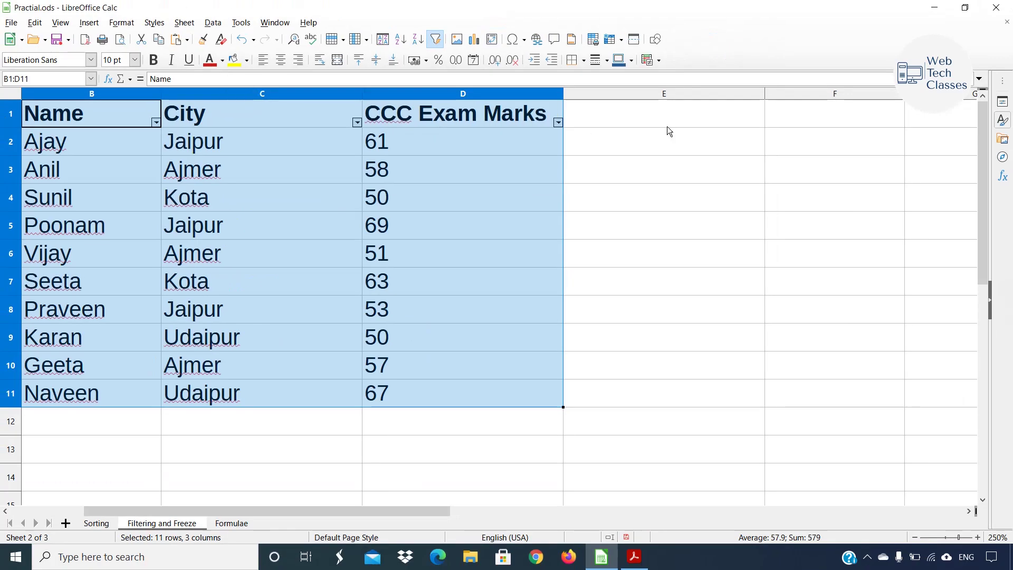
click(665, 141)
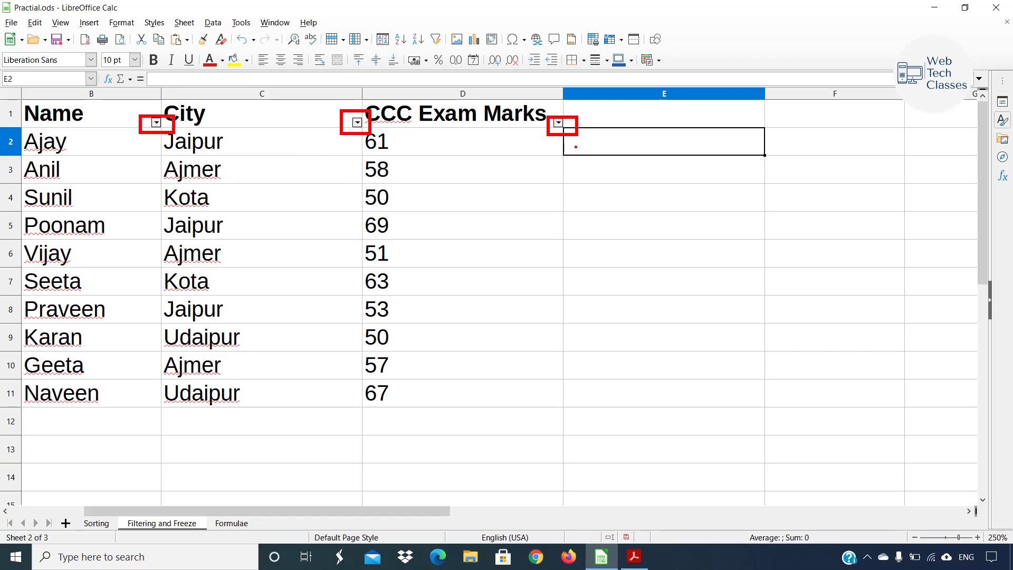
drag(576, 147, 617, 105)
key(Escape)
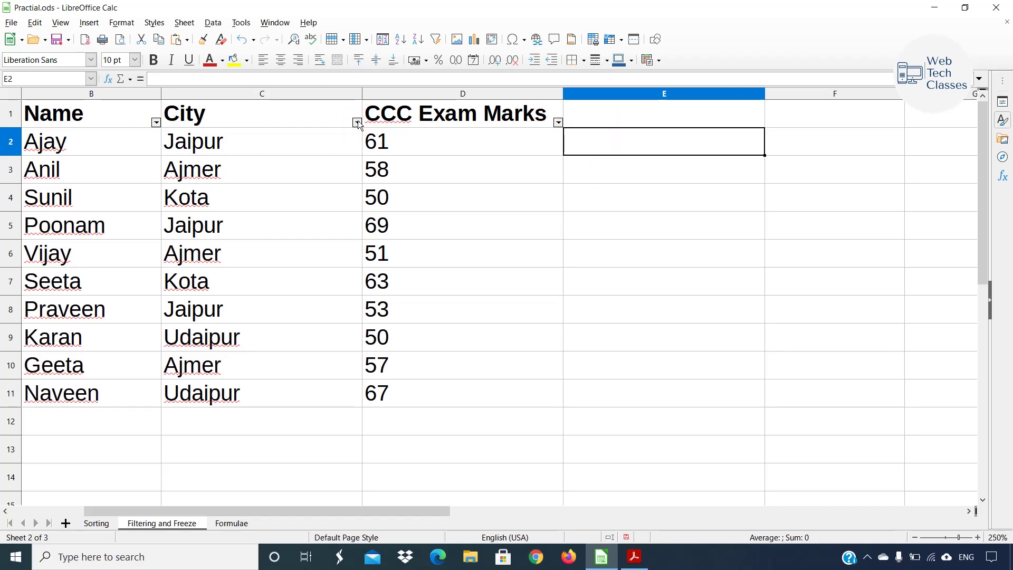
- Filter the City column to show only the Ajmer records
click(358, 122)
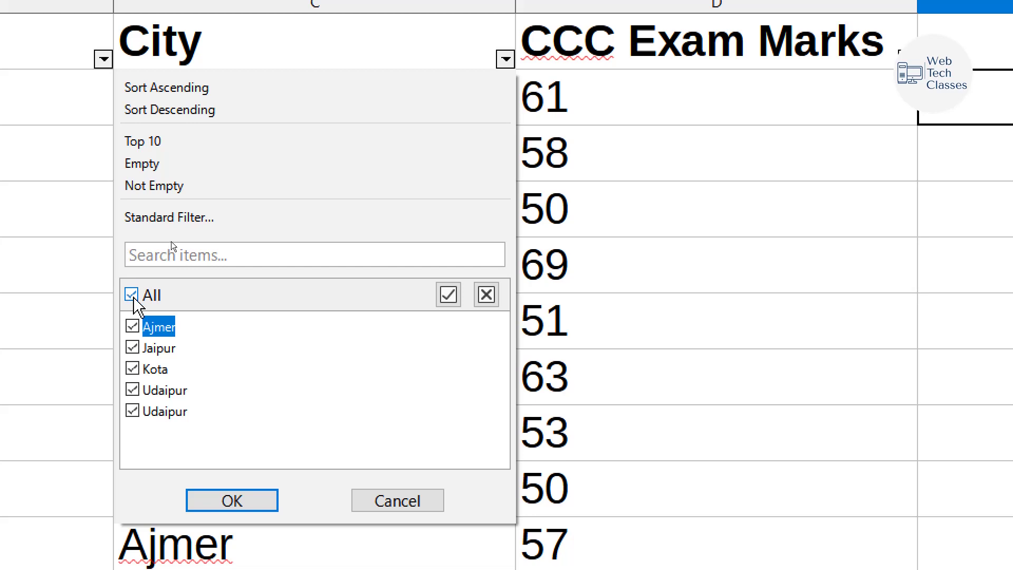
click(131, 294)
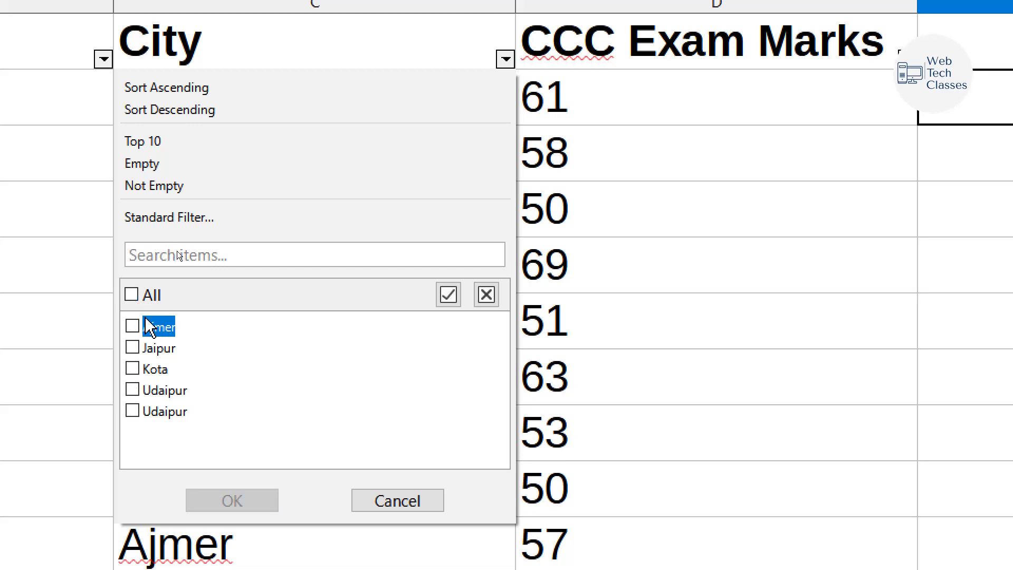
click(131, 326)
click(251, 427)
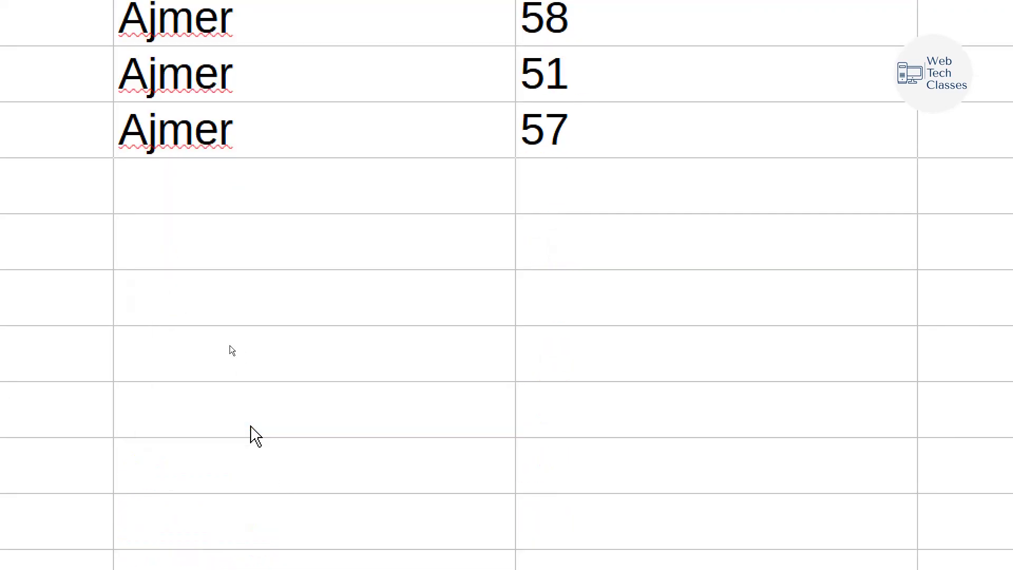
click(253, 359)
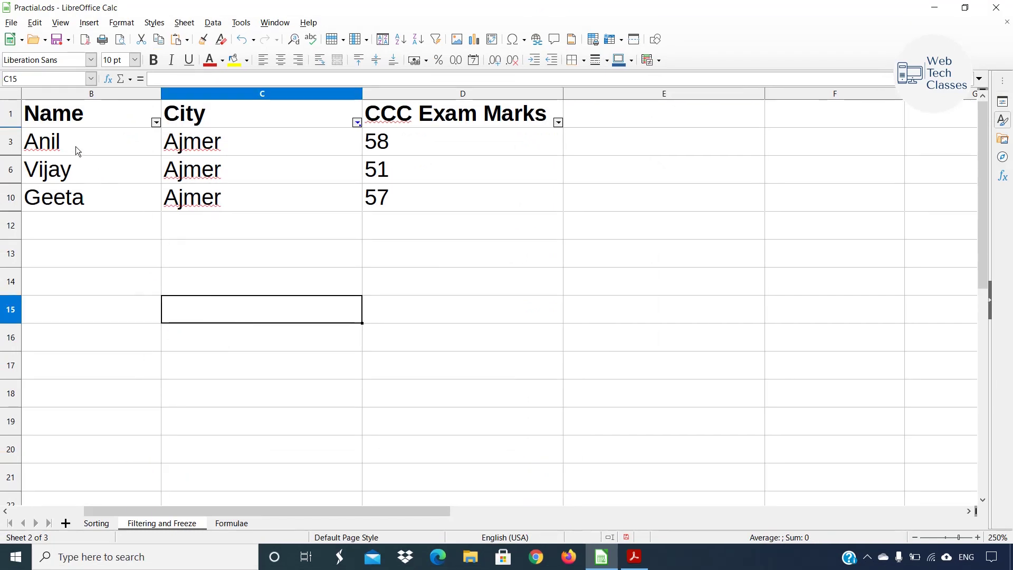
- Review the filtered Ajmer records together with their names and CCC exam marks
drag(66, 135, 399, 186)
click(391, 278)
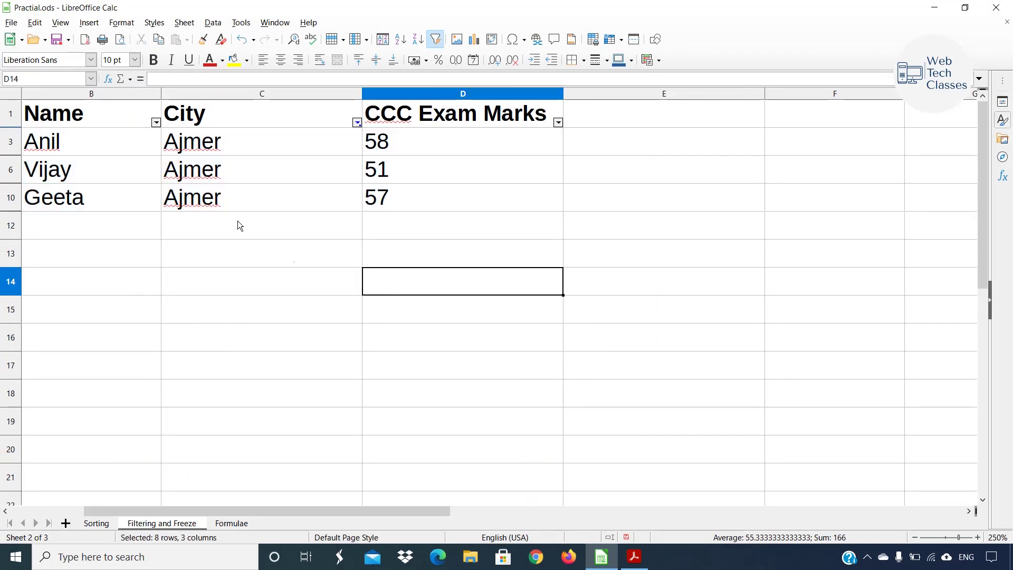
click(69, 141)
drag(70, 140, 397, 185)
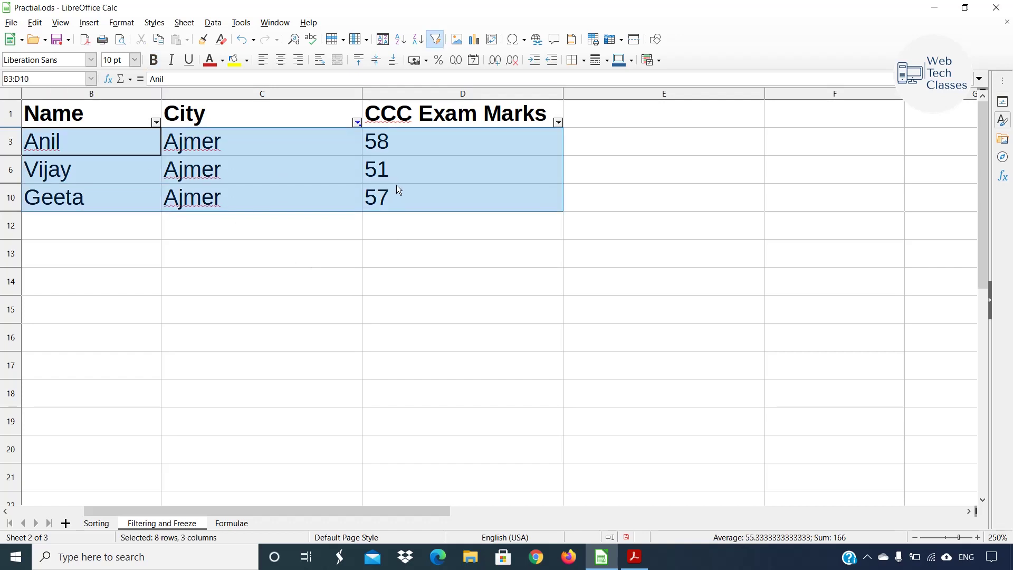
click(449, 293)
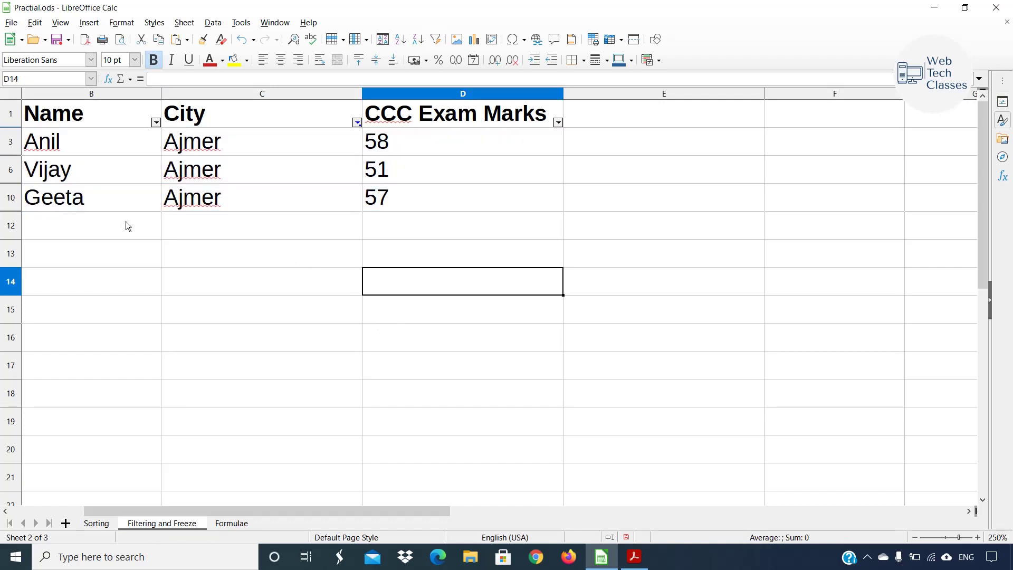
drag(44, 114, 427, 188)
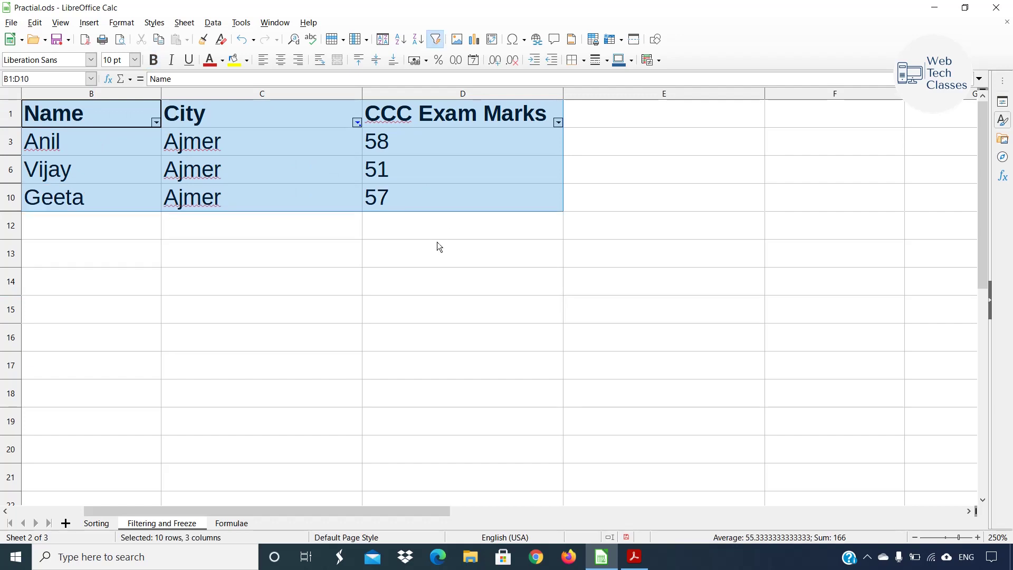
click(407, 279)
- Undo the Ajmer filter and remove AutoFilter from the student table in B1:D11
key(ctrl+z)
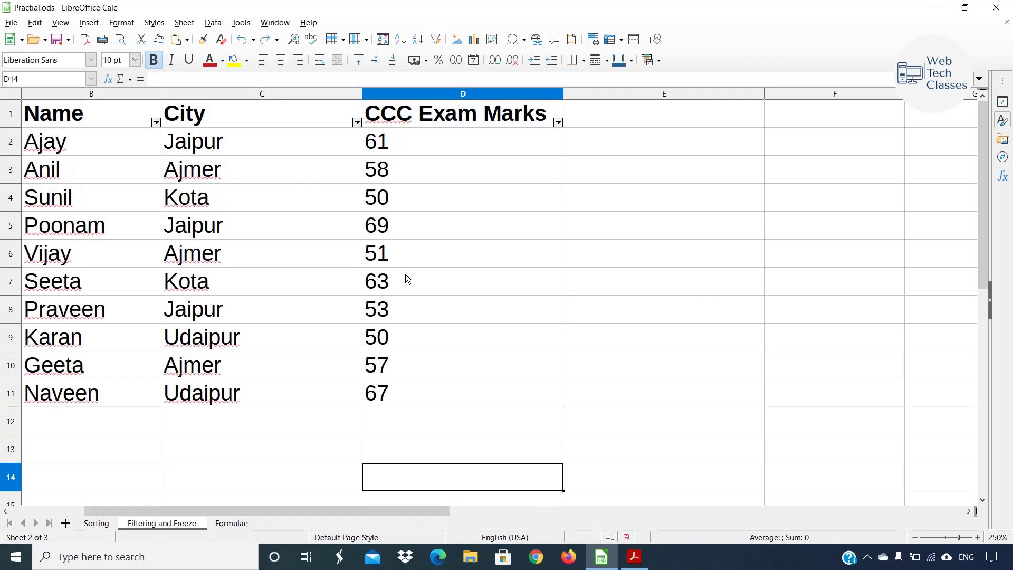
click(468, 269)
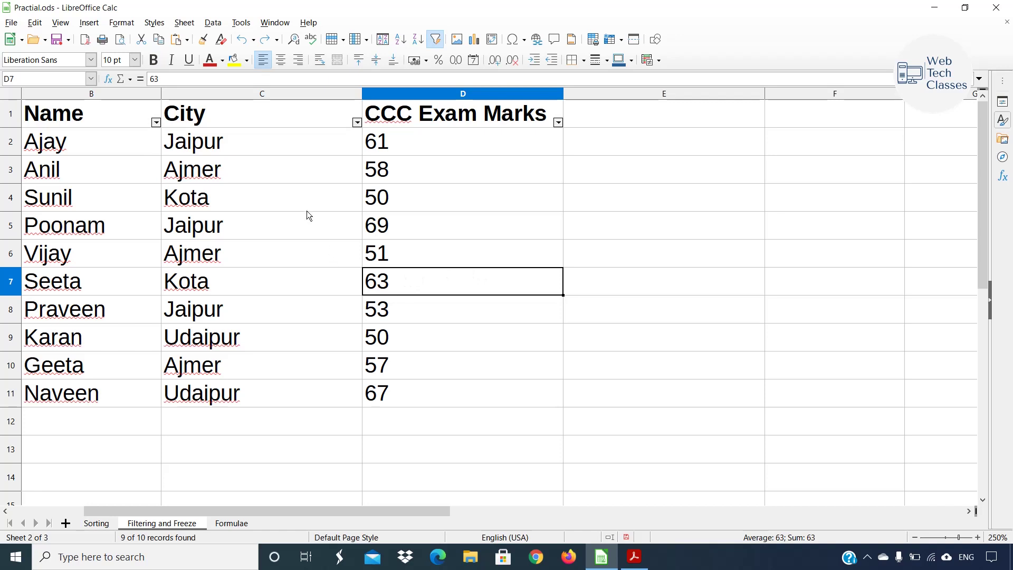
drag(132, 121, 450, 393)
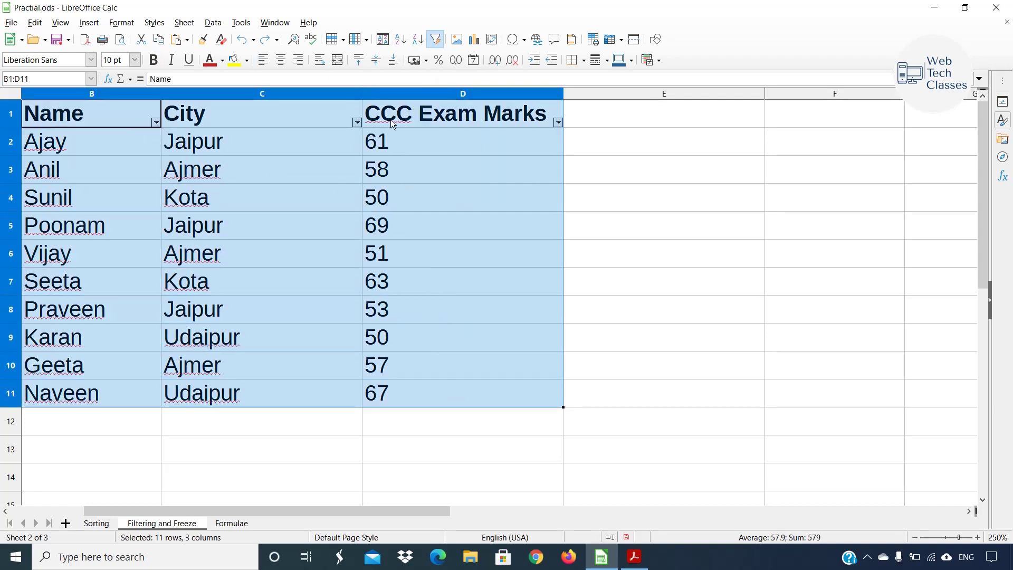
click(436, 47)
click(611, 193)
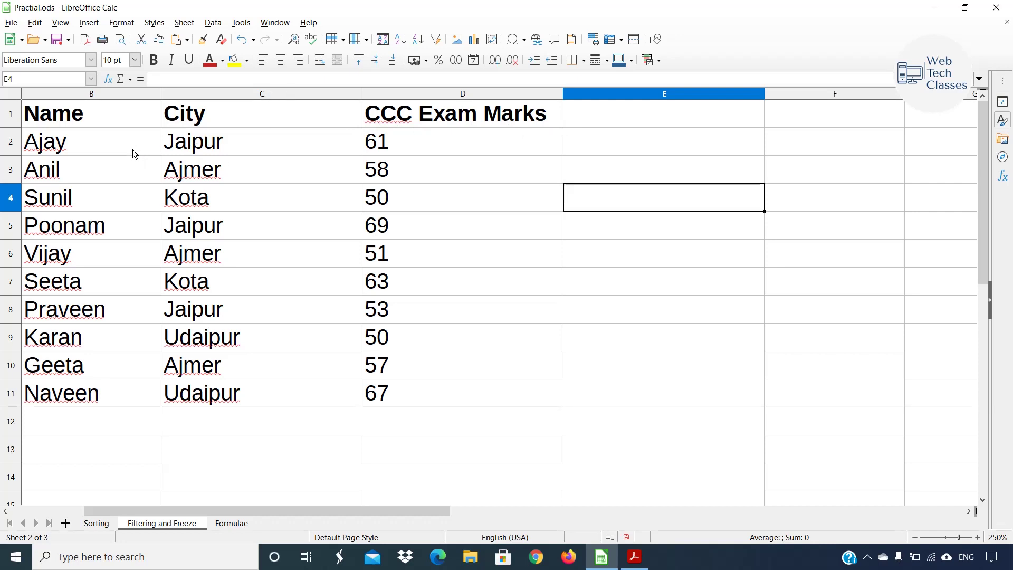
- Examine the complete student table in B1:D11, comparing the City and CCC Exam Marks columns
drag(75, 121, 423, 400)
click(642, 317)
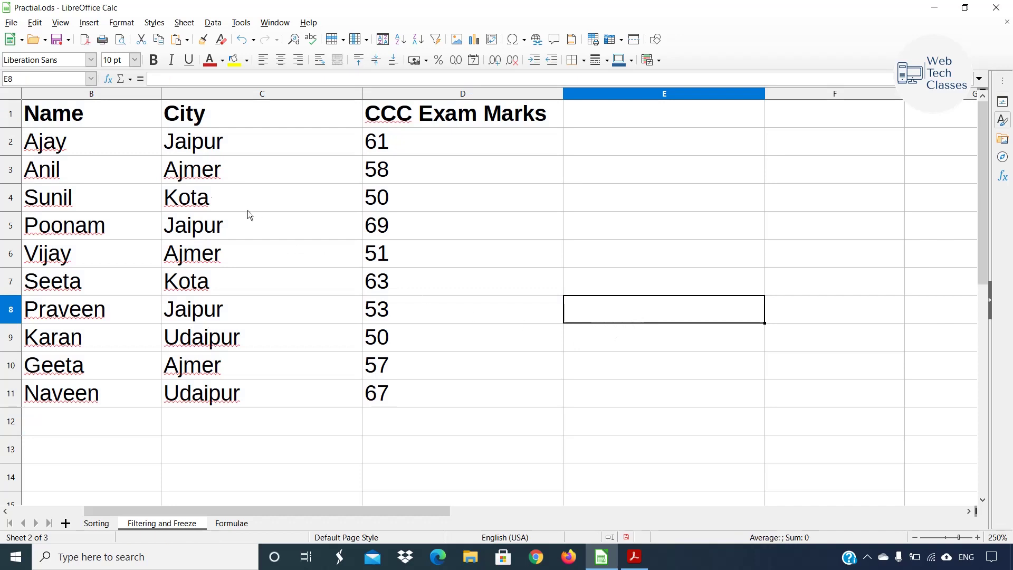
key(Left)
key(Up)
key(Up)
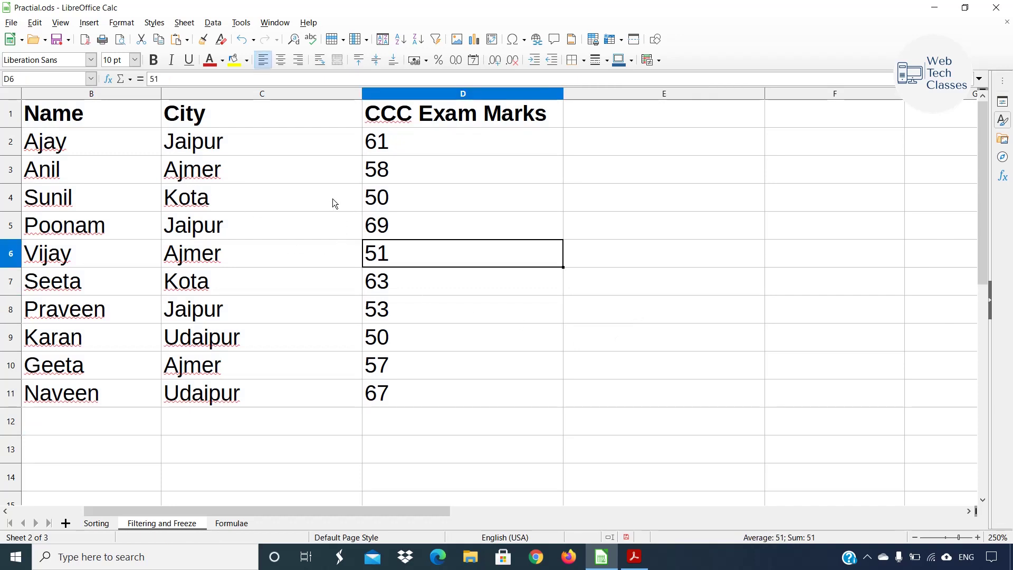
key(Right)
key(Right)
key(Down)
key(Down)
- Start a Standard Filter on B1:D11 and set its first criterion to City = Ajmer
drag(47, 114, 418, 375)
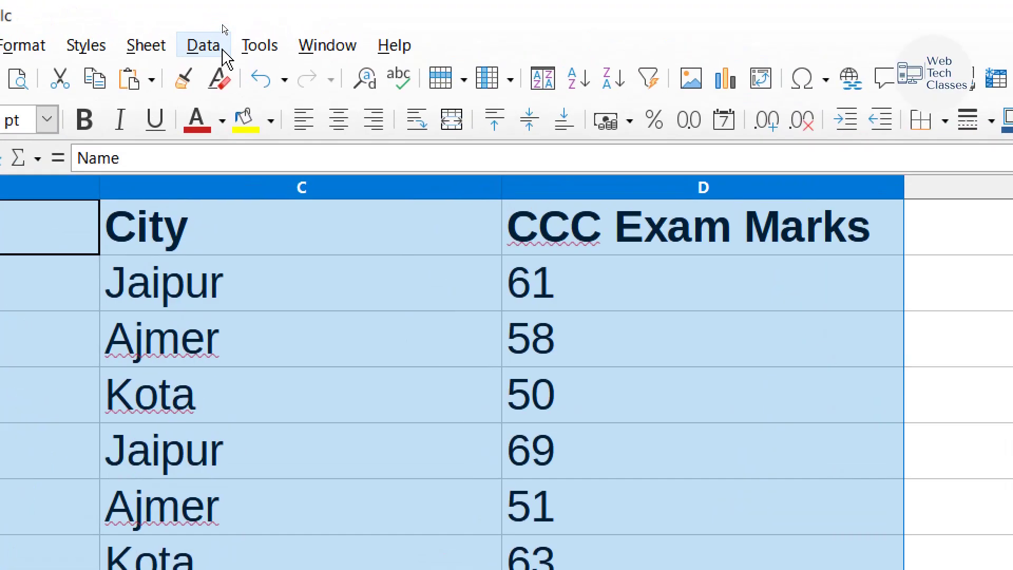
click(222, 26)
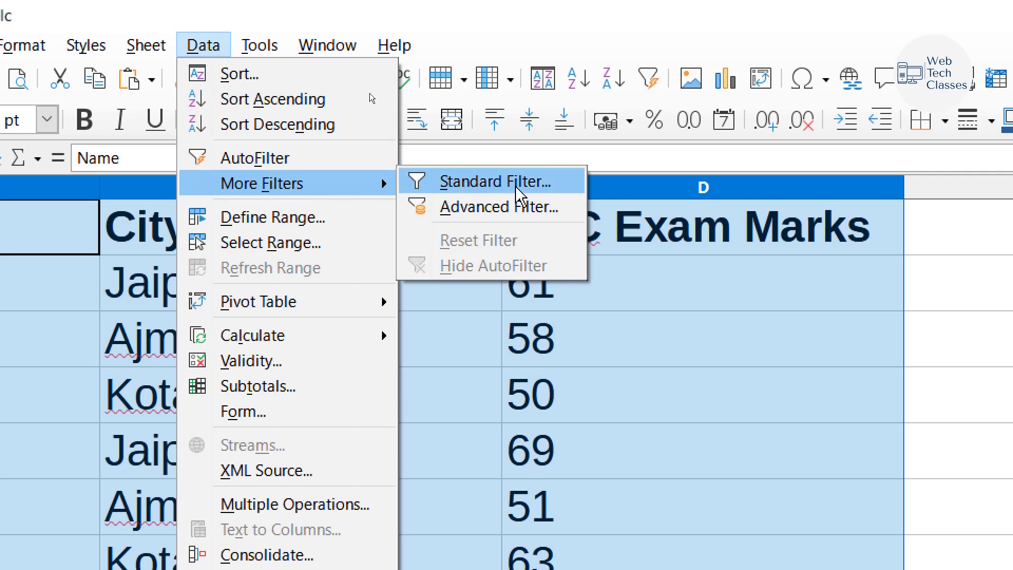
click(537, 191)
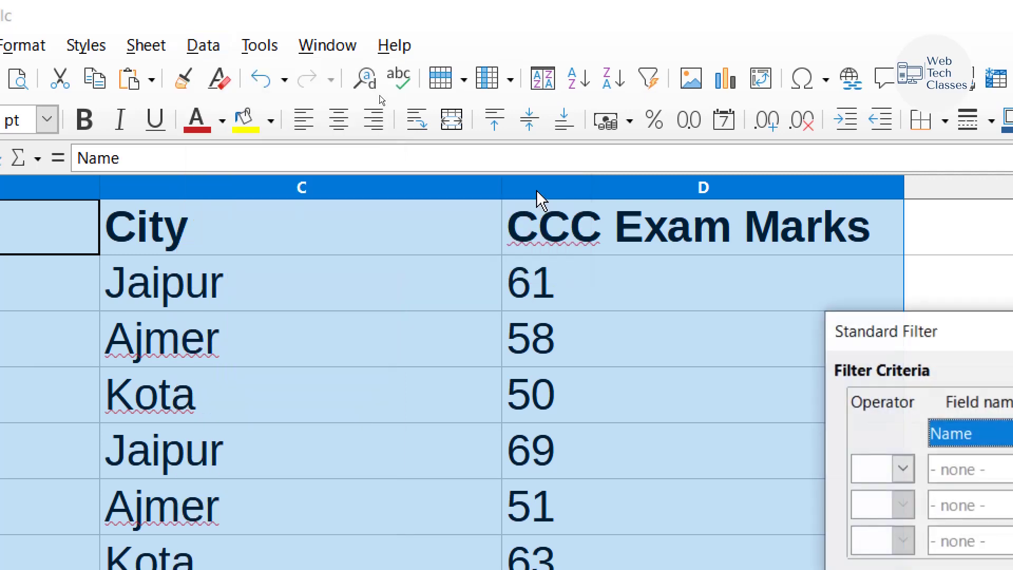
drag(888, 352, 364, 155)
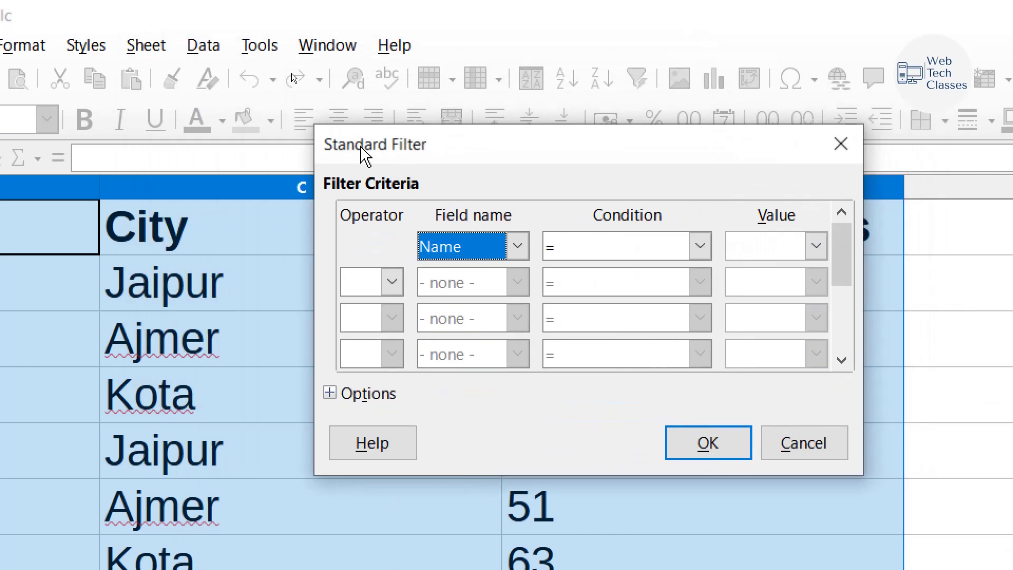
click(514, 248)
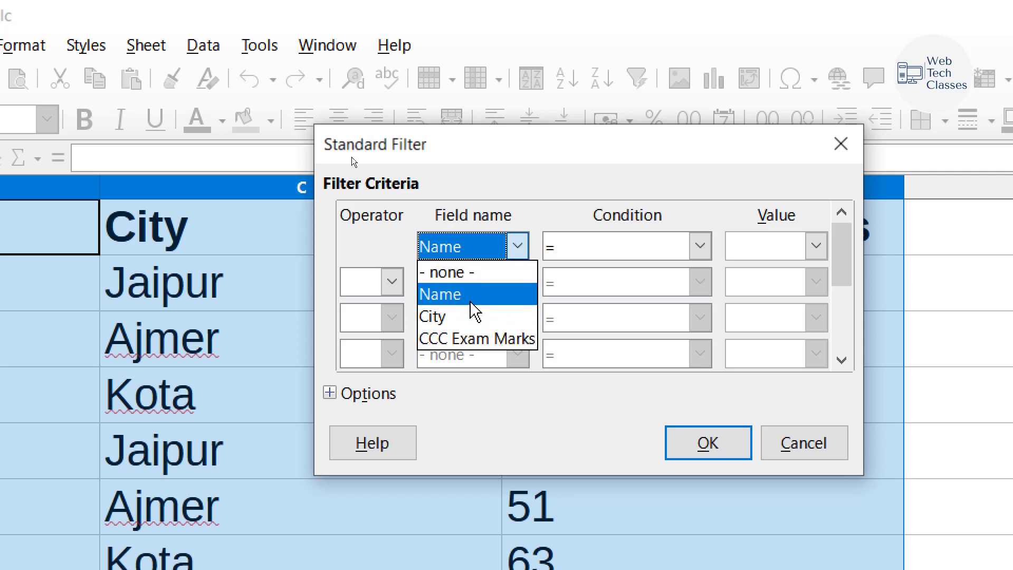
click(460, 316)
click(664, 248)
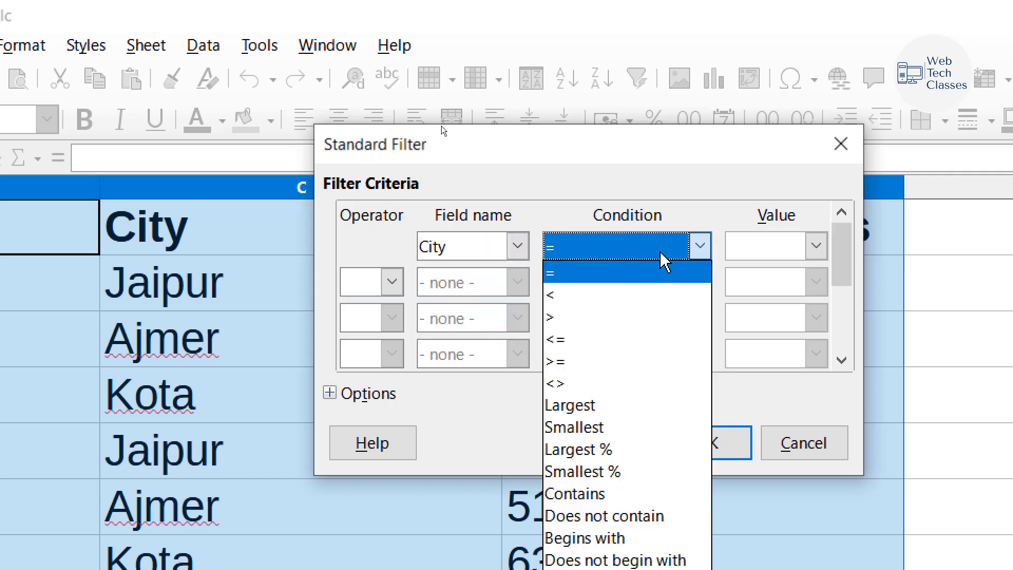
click(594, 286)
click(817, 246)
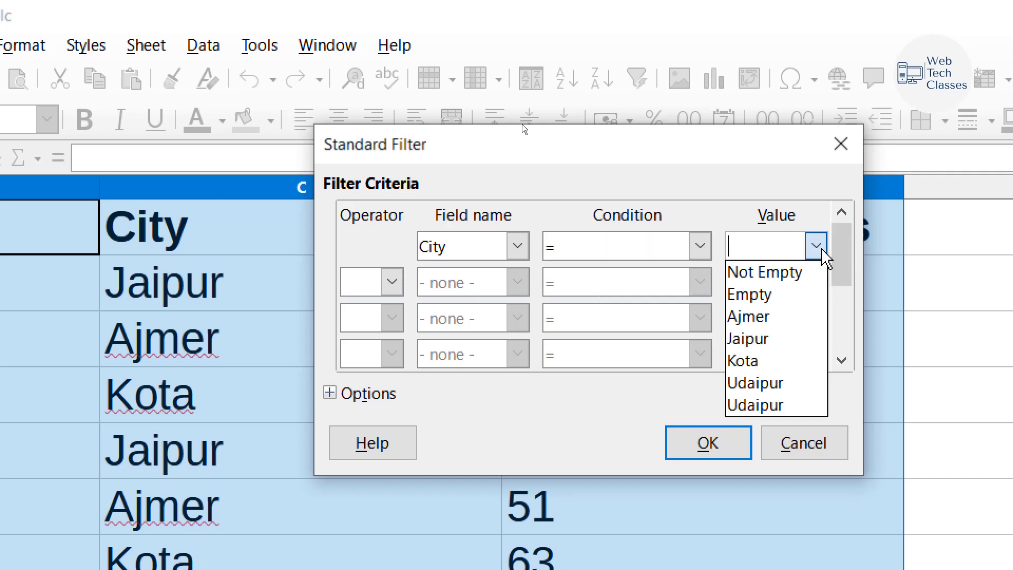
click(776, 317)
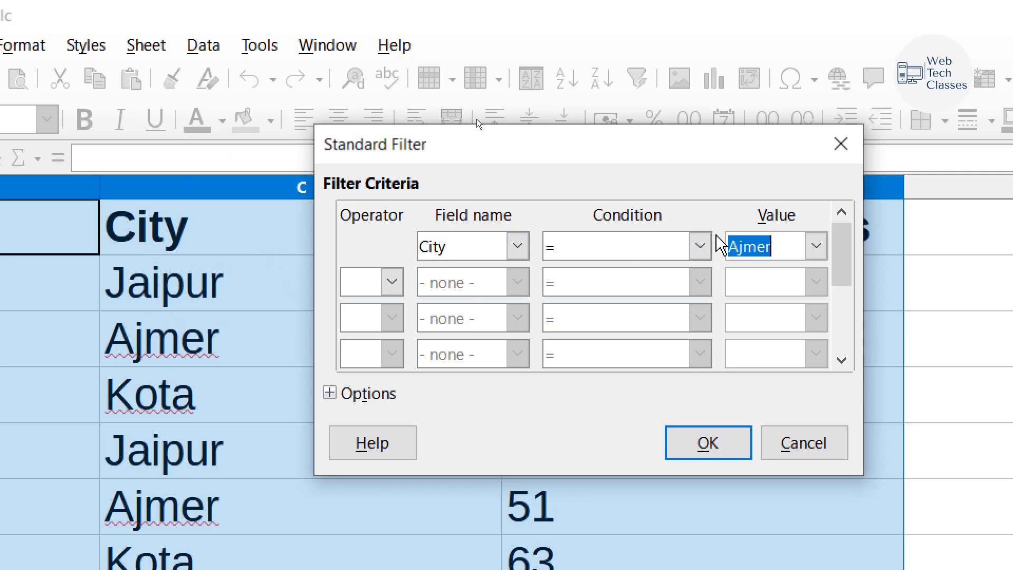
- Add an AND criterion of CCC Exam Marks > 55 to the Standard Filter and apply it to the student table
click(393, 286)
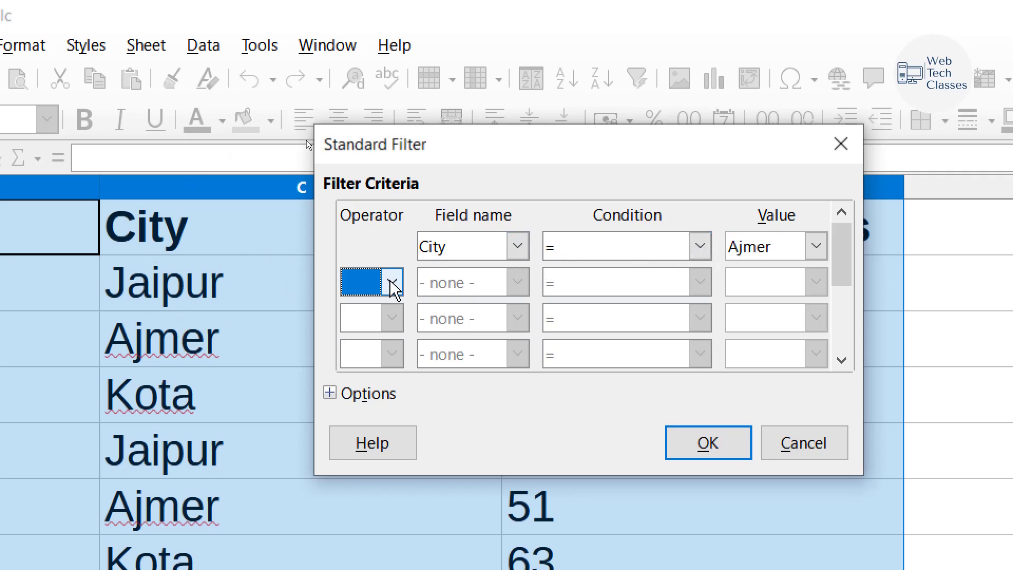
click(394, 284)
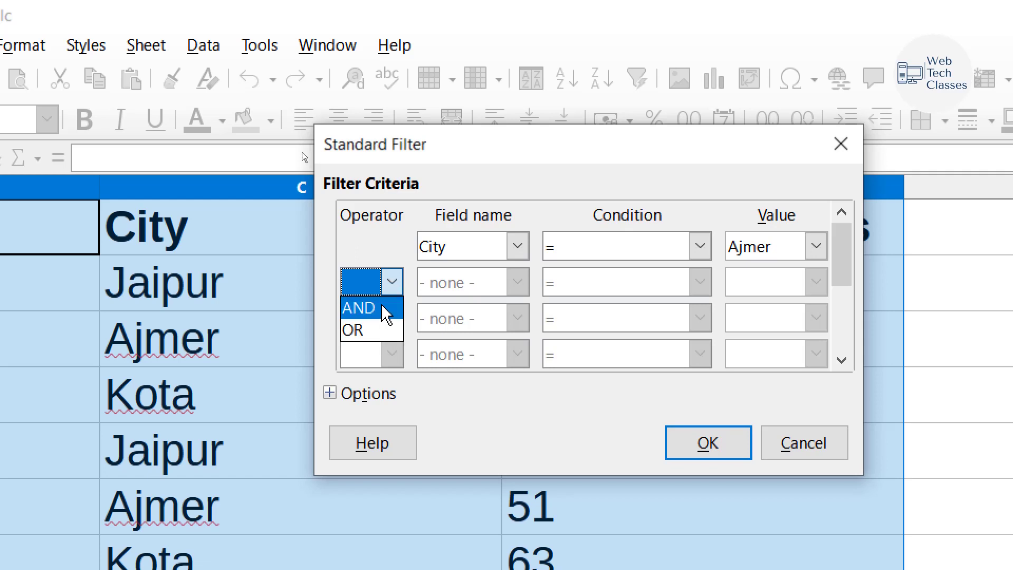
click(384, 309)
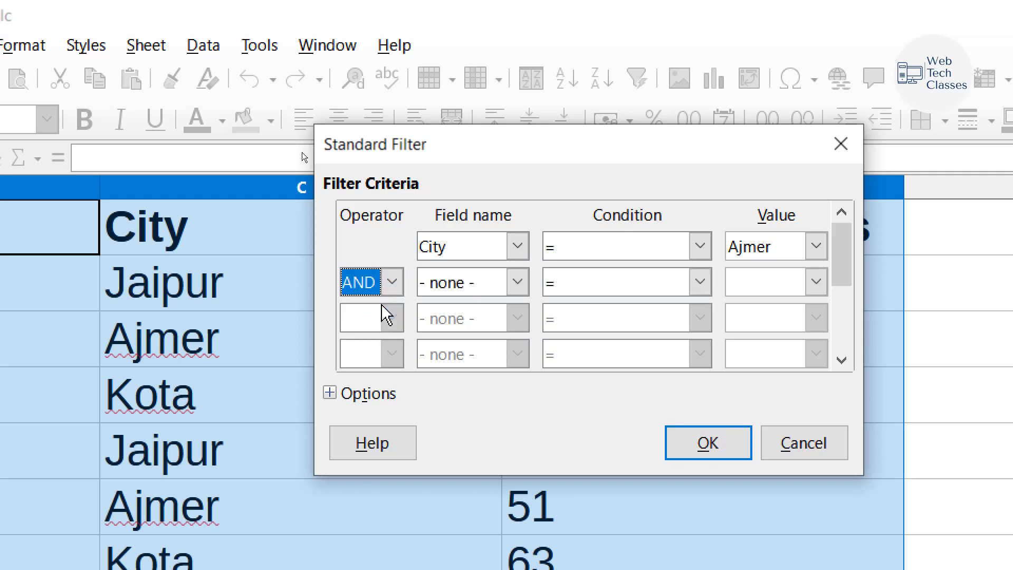
click(518, 281)
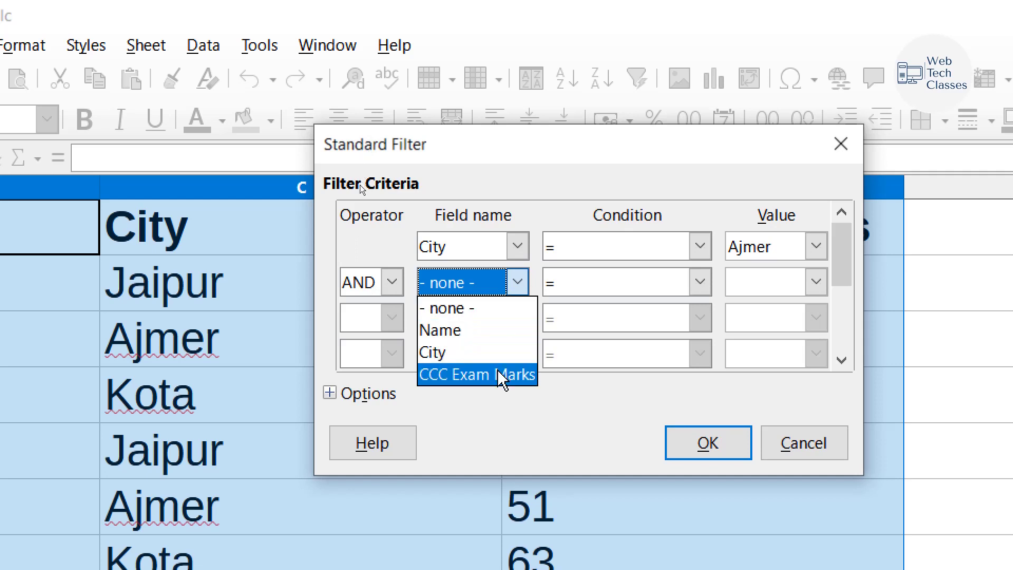
click(516, 376)
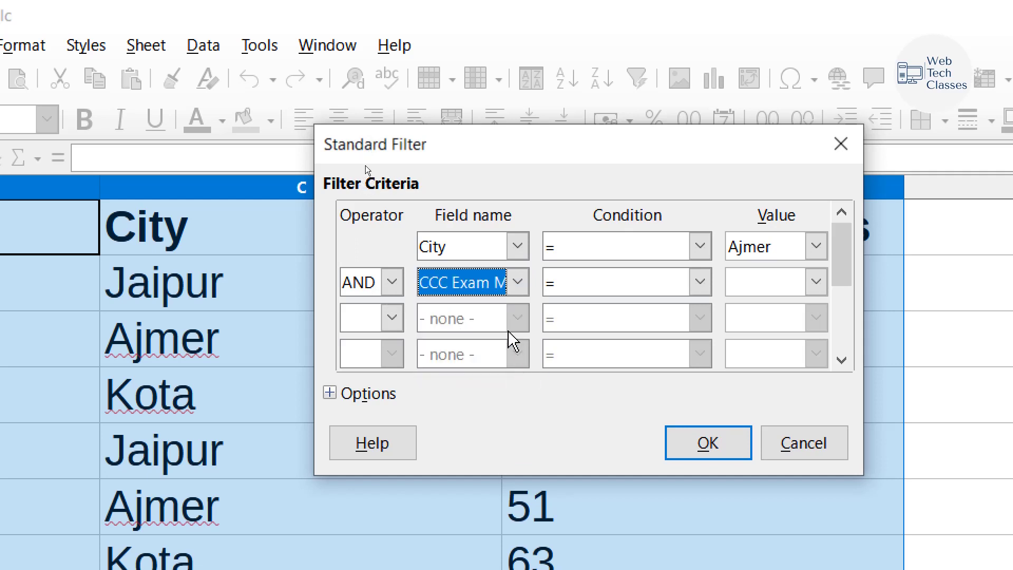
click(700, 290)
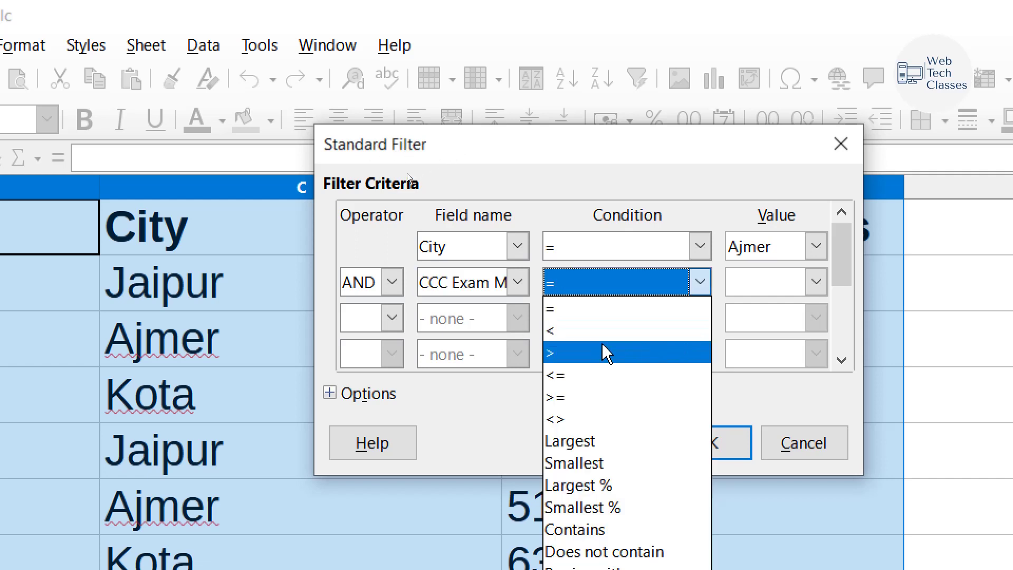
click(553, 353)
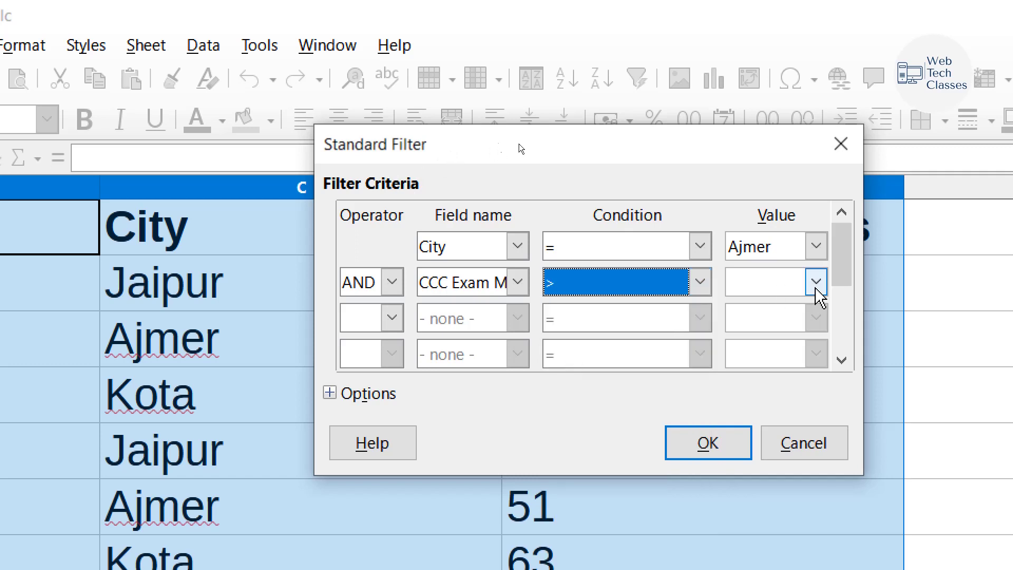
click(772, 283)
text(55)
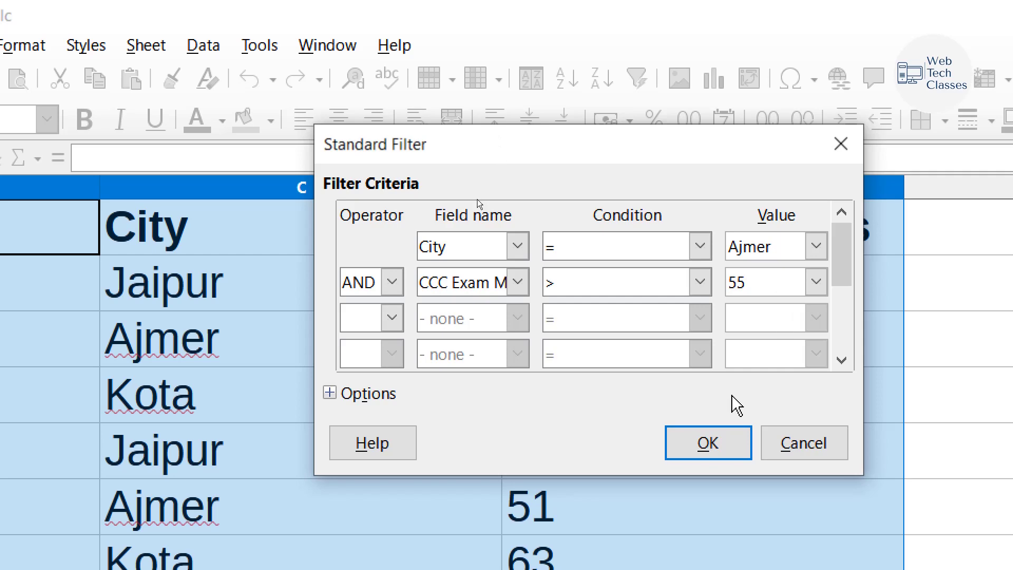
click(734, 442)
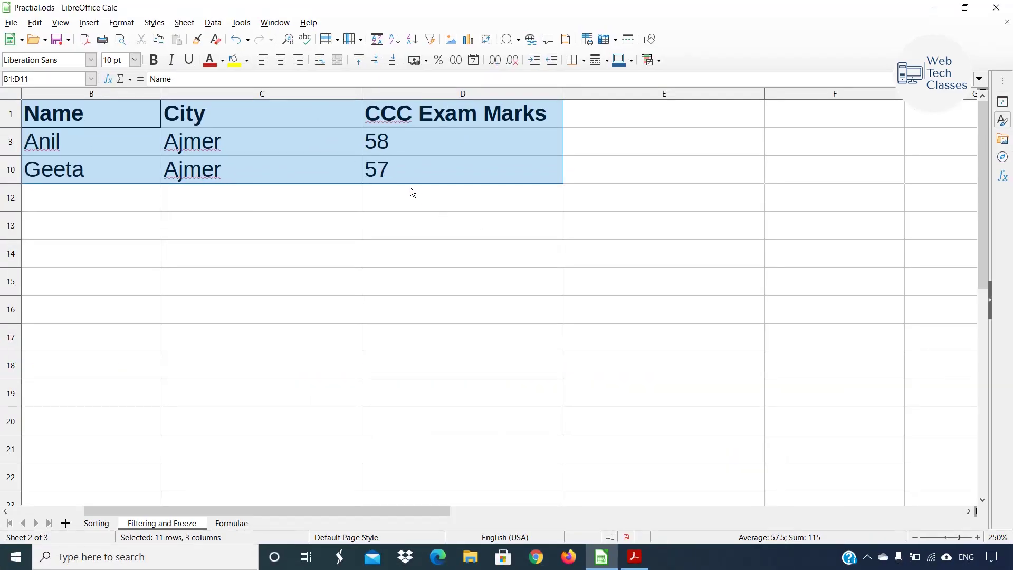
- Review the filtered student records, checking their City and CCC Exam Marks values against both filter criteria
click(619, 498)
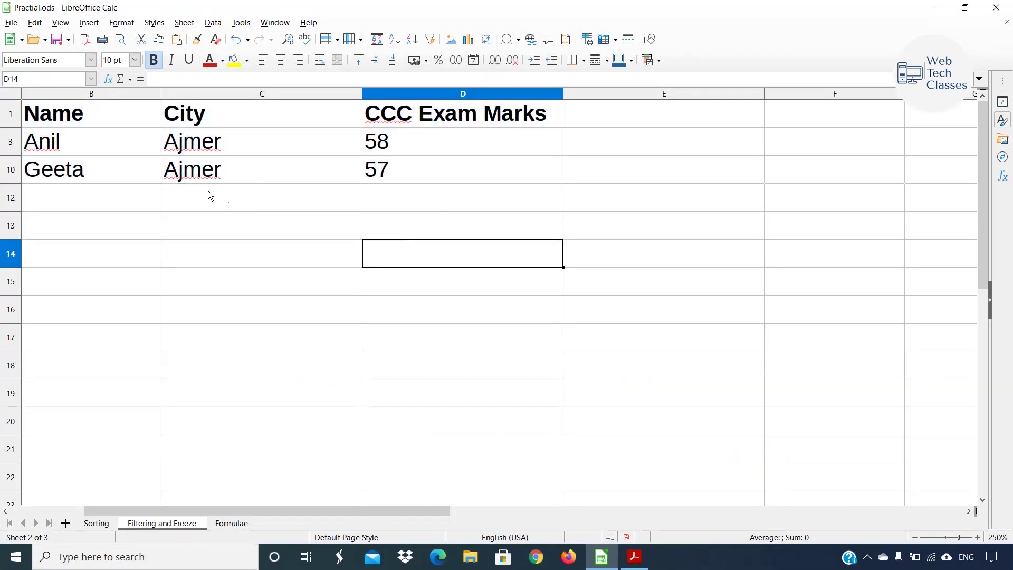
drag(81, 143, 397, 170)
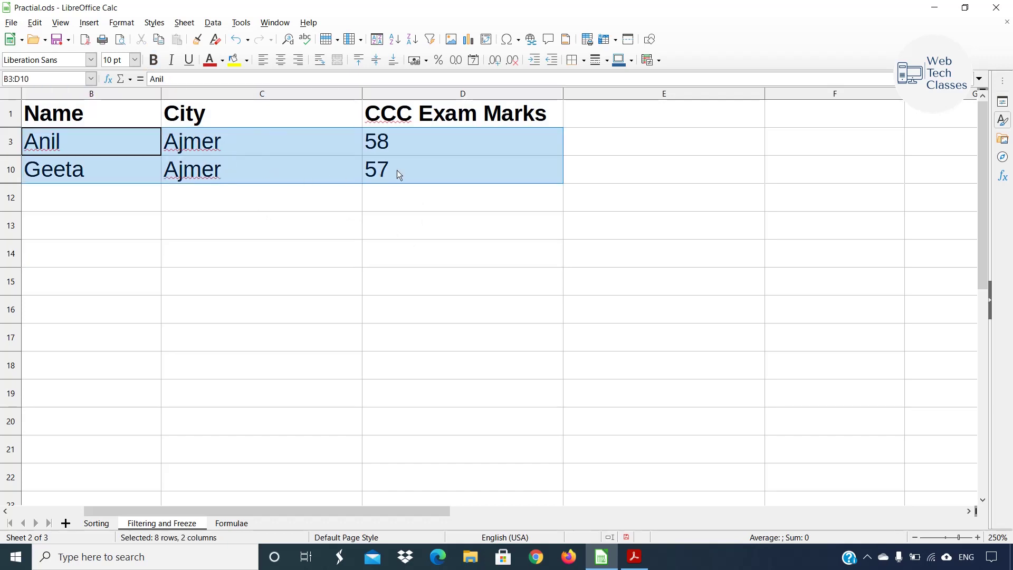
click(439, 238)
drag(214, 148, 242, 166)
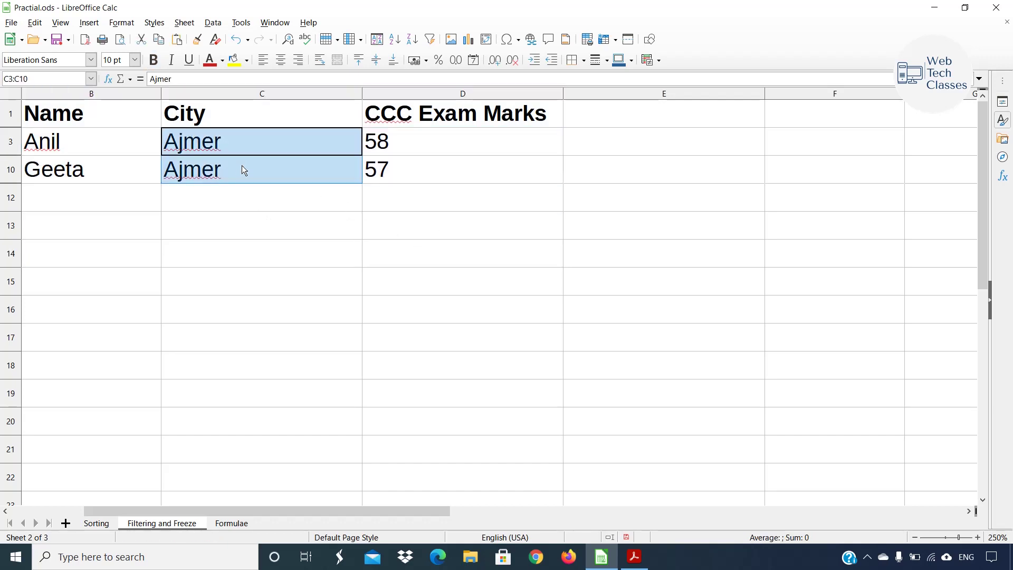
click(422, 170)
drag(486, 168, 446, 149)
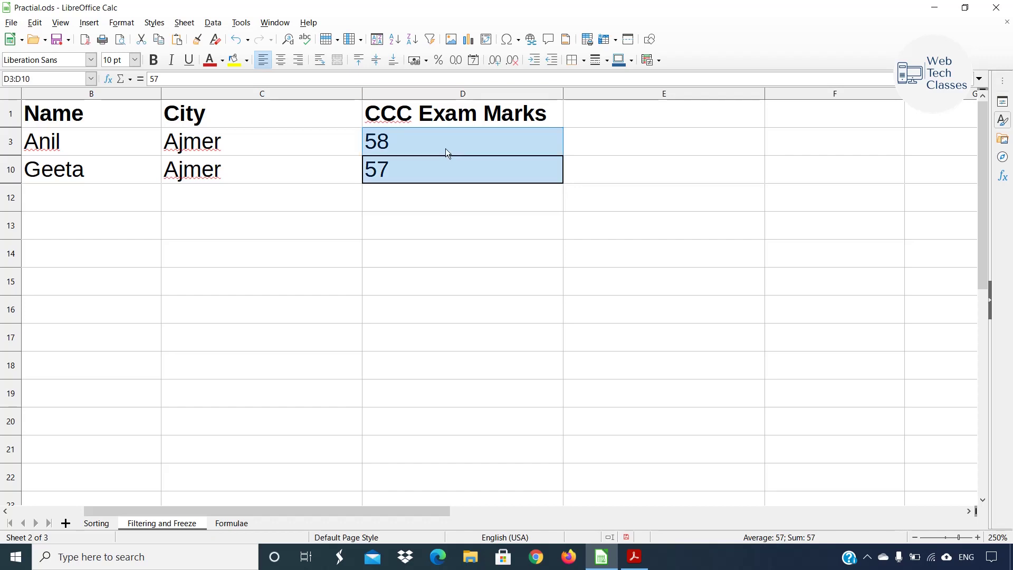
click(448, 220)
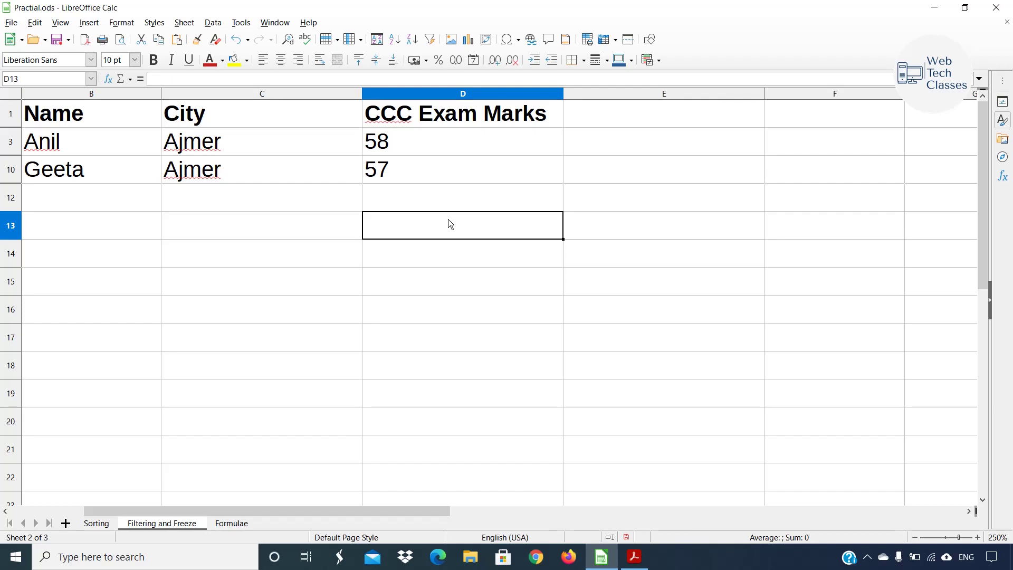
drag(71, 139, 403, 169)
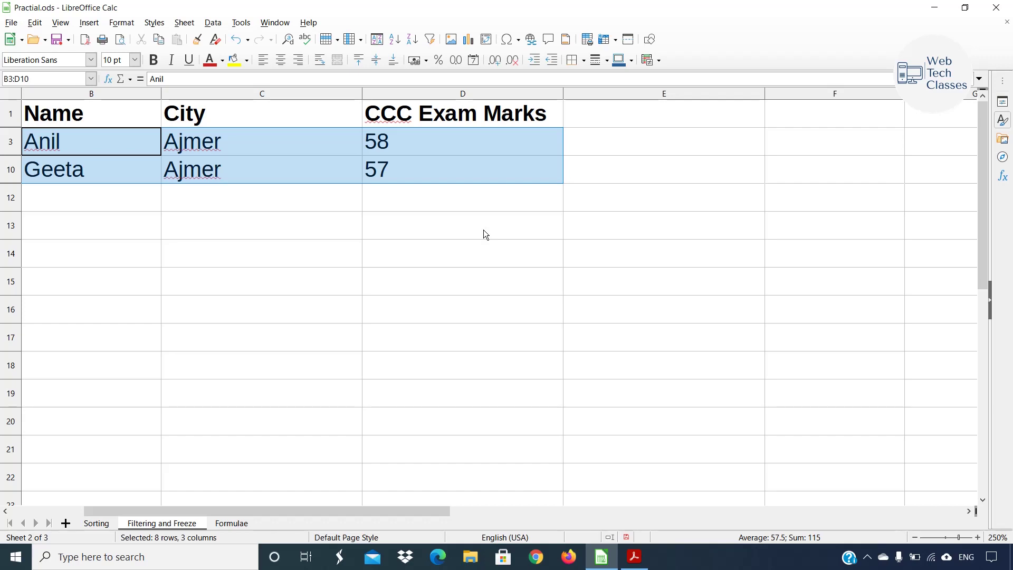
- Undo the Standard Filter on the student table and deselect the records
key(ctrl+z)
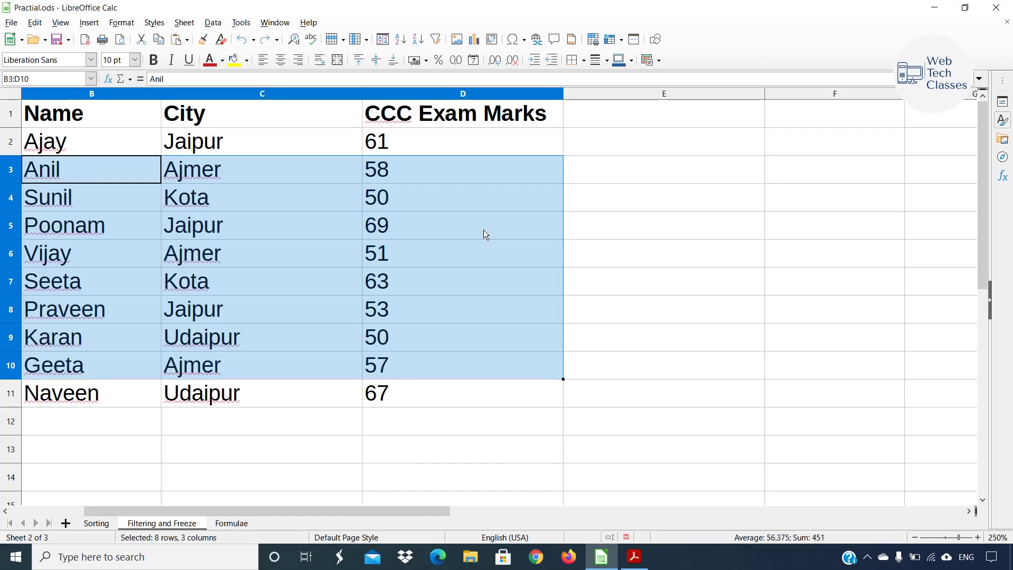
click(691, 262)
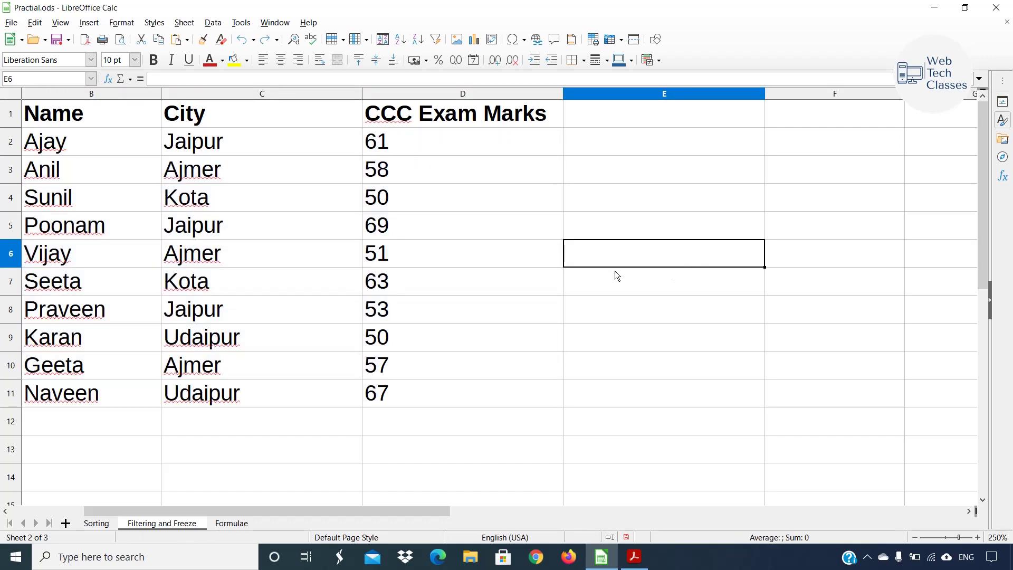
- Duplicate the student records in B2:D11 directly below the table, starting at cell B12
drag(65, 144, 422, 379)
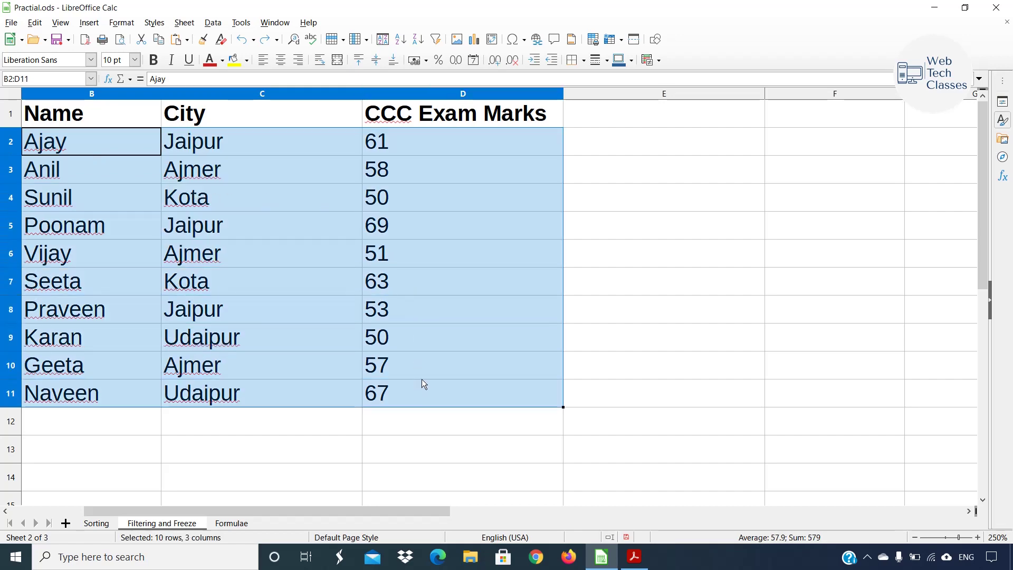
key(ctrl+c)
click(106, 428)
key(ctrl+v)
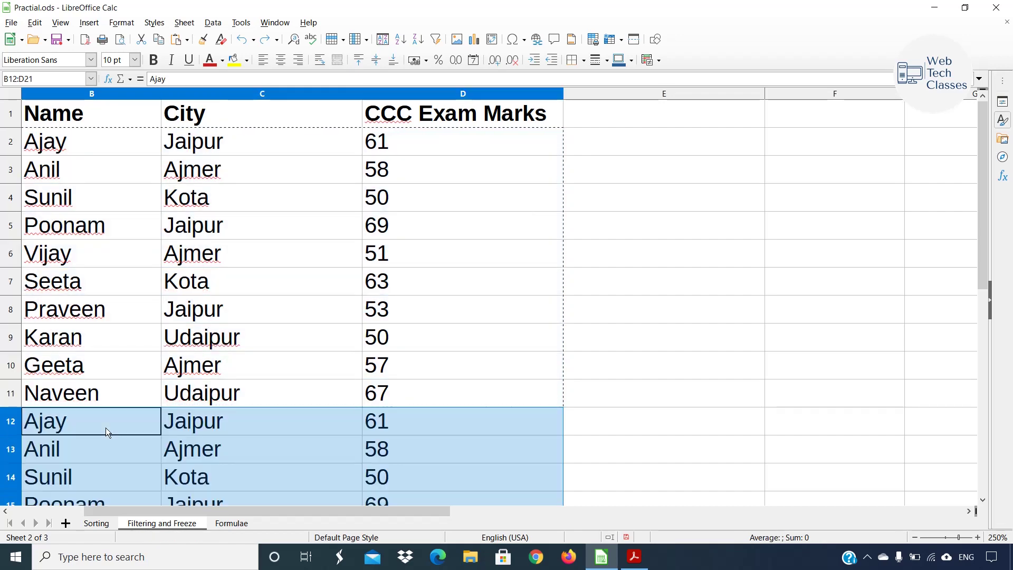
click(618, 299)
scroll(619, 299, down, 3)
scroll(531, 265, up, 3)
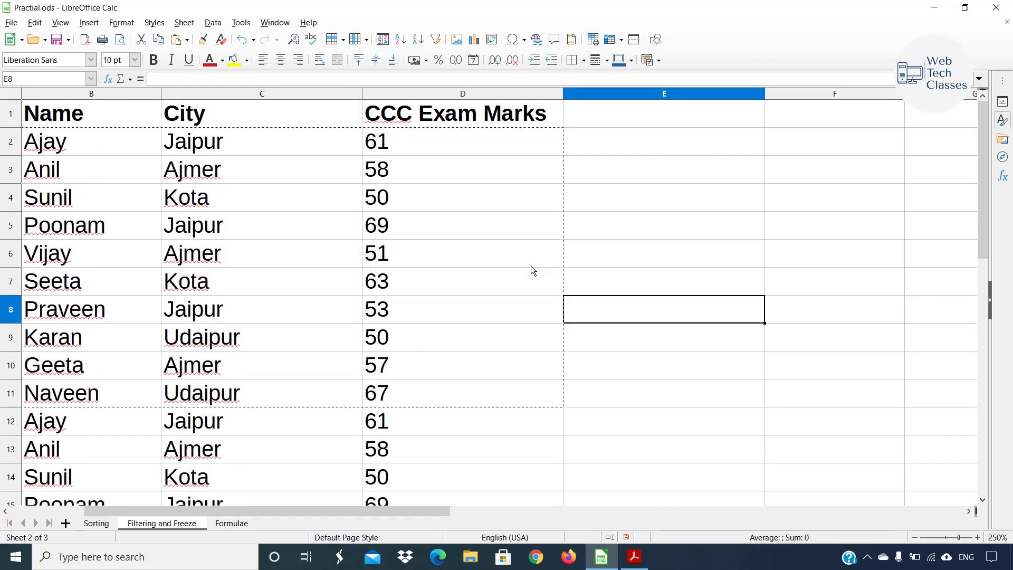
- Examine the enlarged student table from column A, focusing on the Roll No. heading and the first value beneath it
ctrl+scroll(531, 265, up, 1)
ctrl+scroll(532, 270, up, 1)
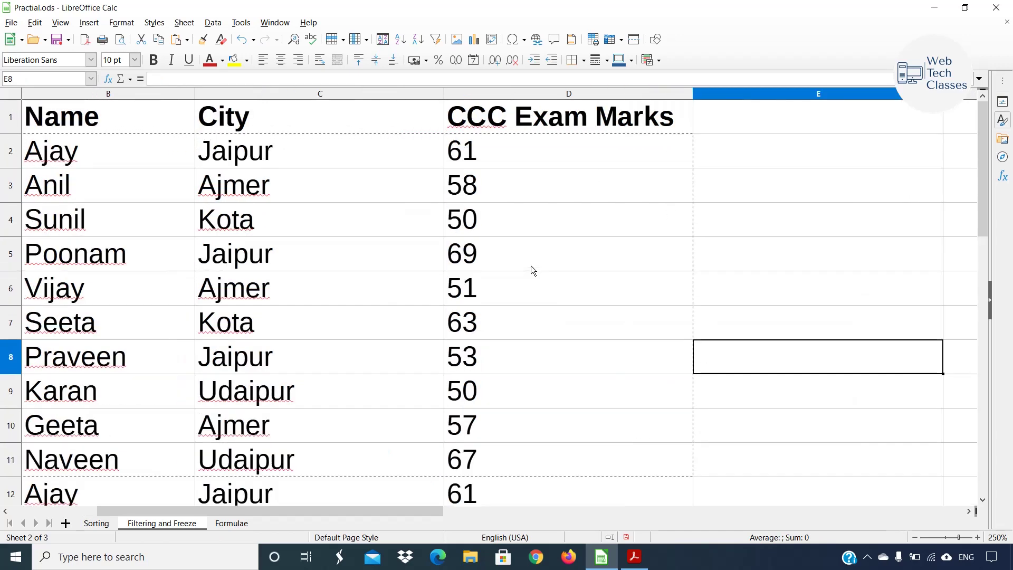
ctrl+scroll(532, 270, up, 1)
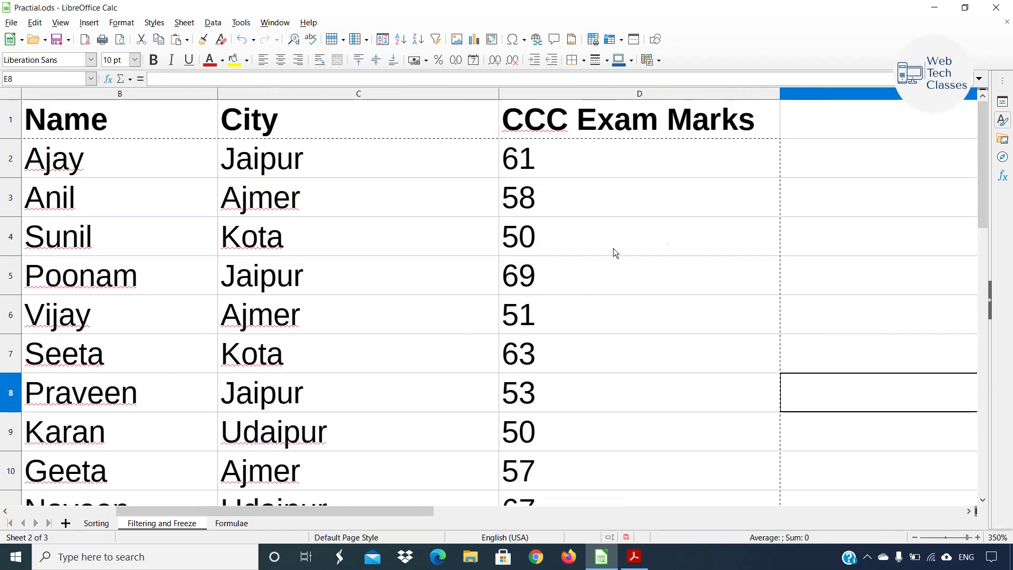
ctrl+scroll(826, 228, up, 2)
click(826, 228)
scroll(561, 362, left, 2)
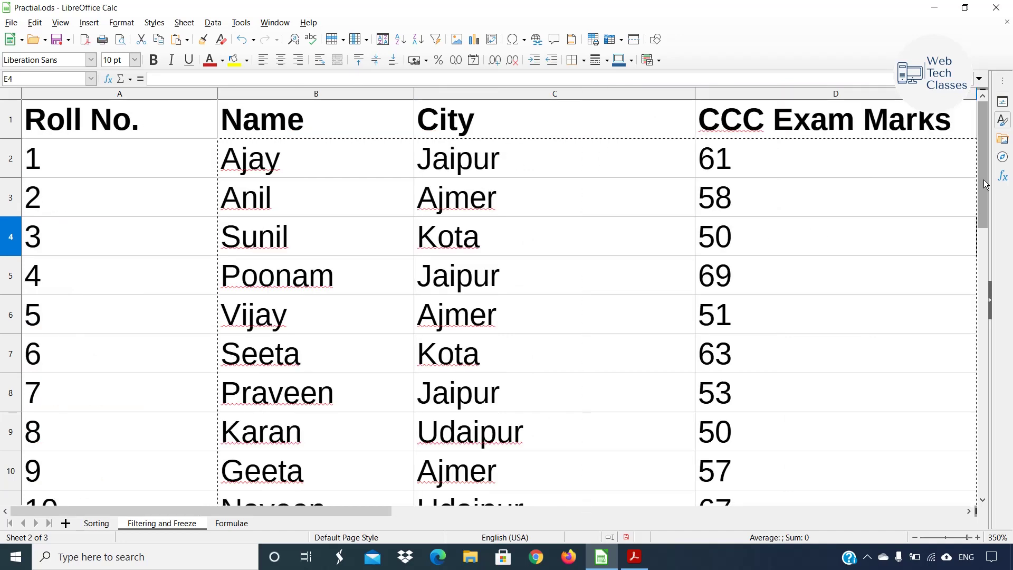
click(865, 316)
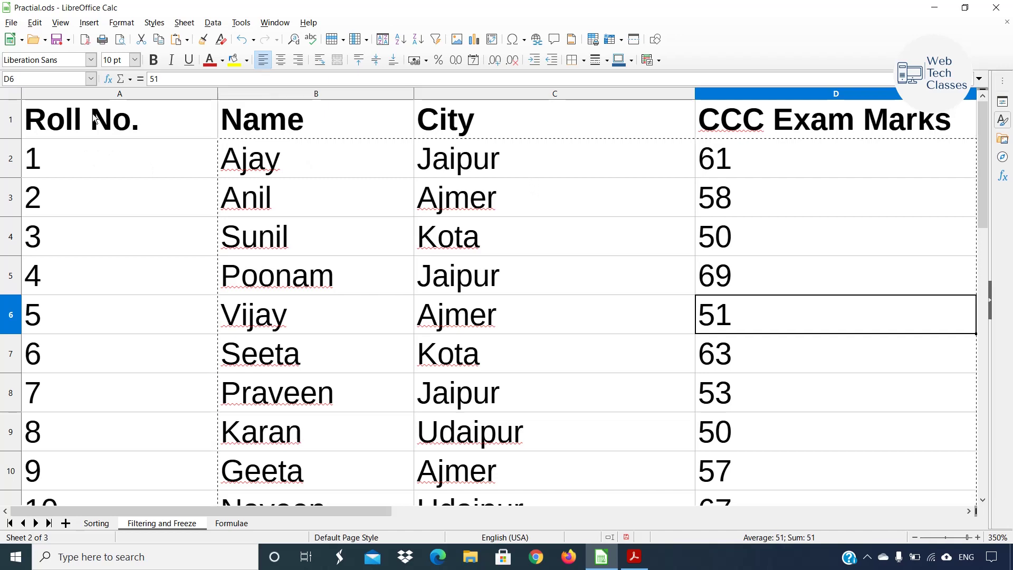
click(65, 114)
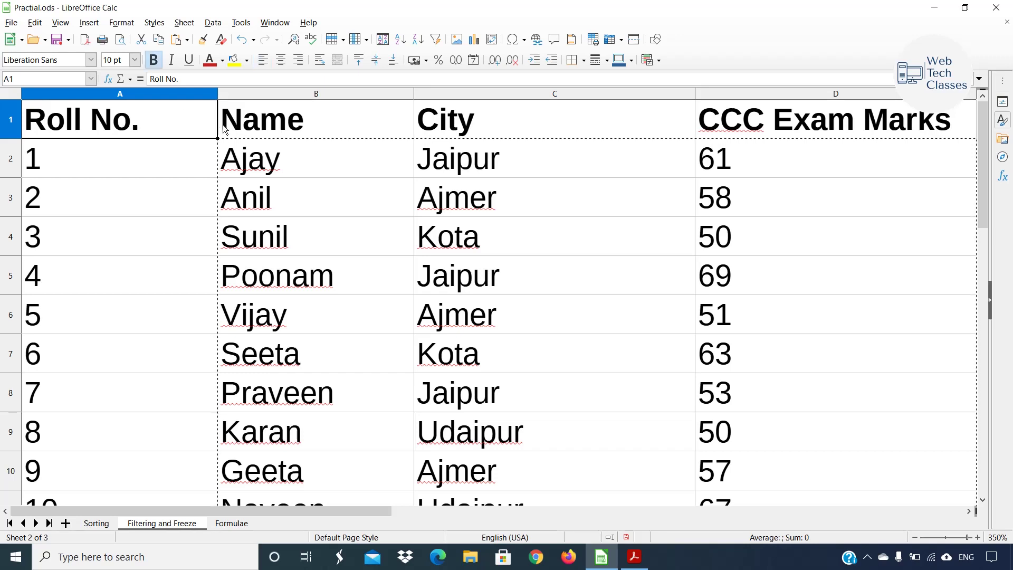
click(157, 152)
click(131, 126)
click(121, 163)
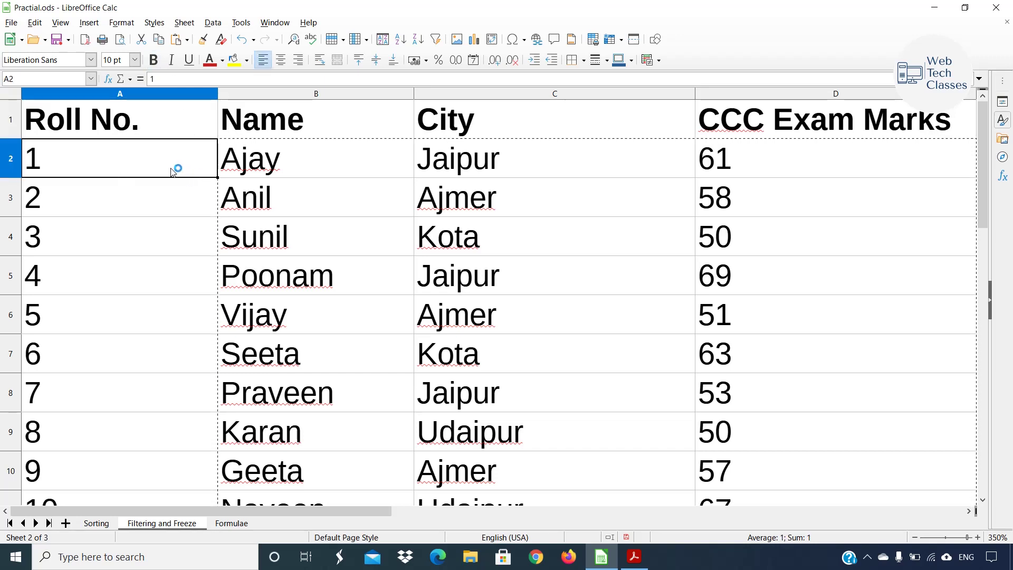
click(147, 117)
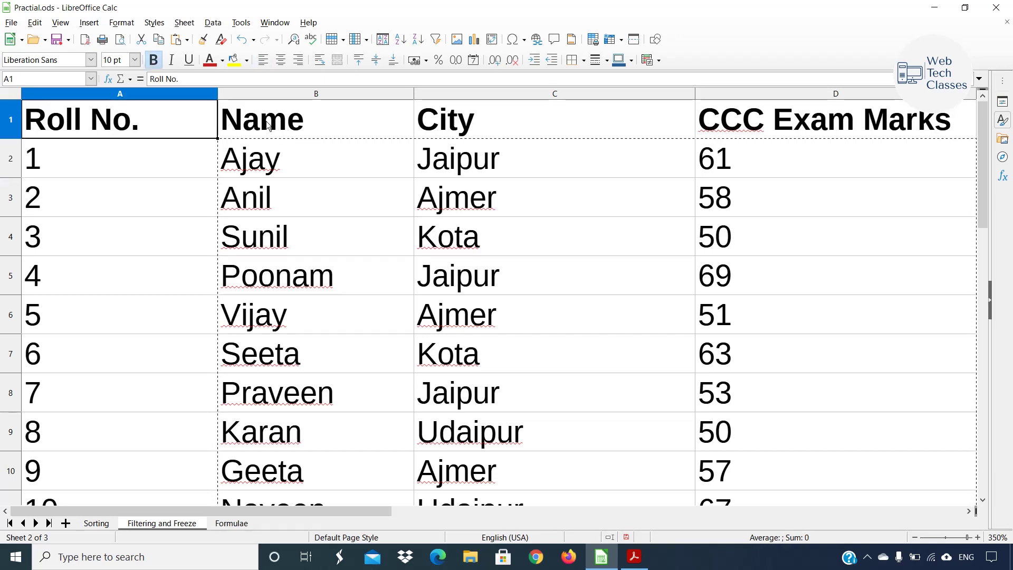
- Examine the Name, City and CCC Exam Marks headings with their values, then the whole header row A1:D1
key(Right)
click(505, 128)
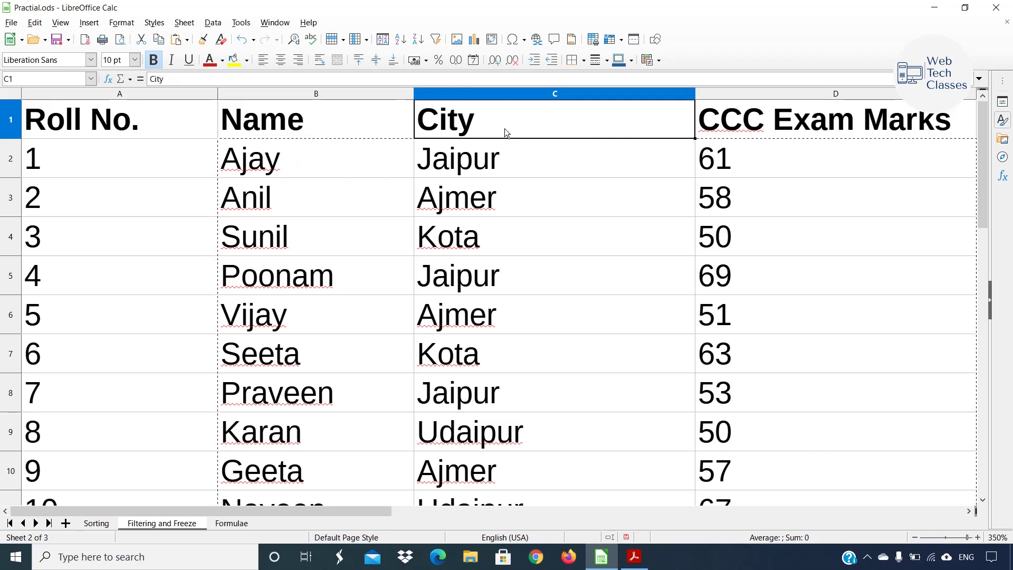
click(555, 316)
drag(543, 159, 581, 433)
click(619, 339)
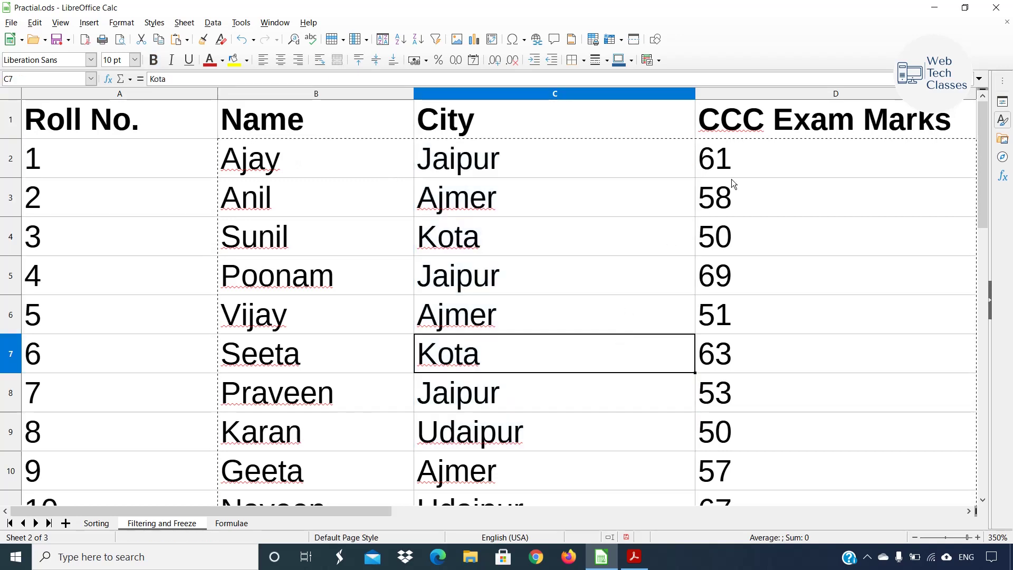
click(751, 131)
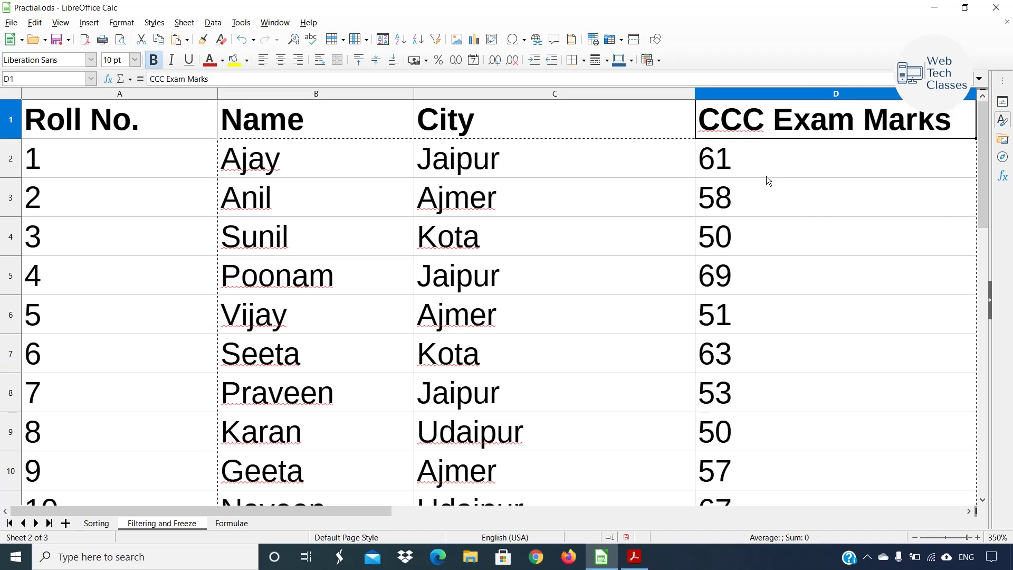
drag(754, 127, 797, 119)
click(282, 182)
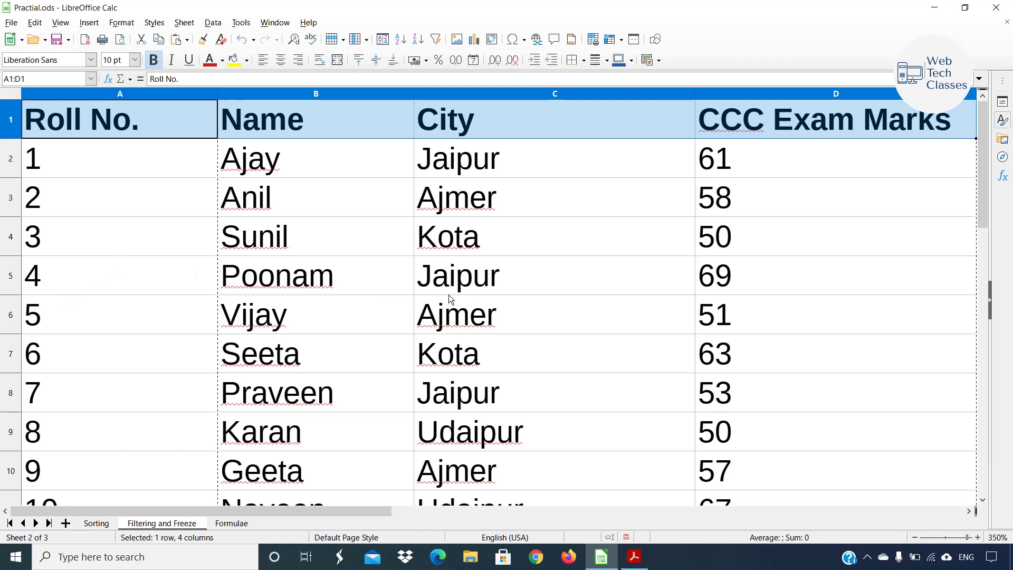
- Inspect the roll number, city and marks in row 10 with the header row scrolled out of view
scroll(488, 272, down, 2)
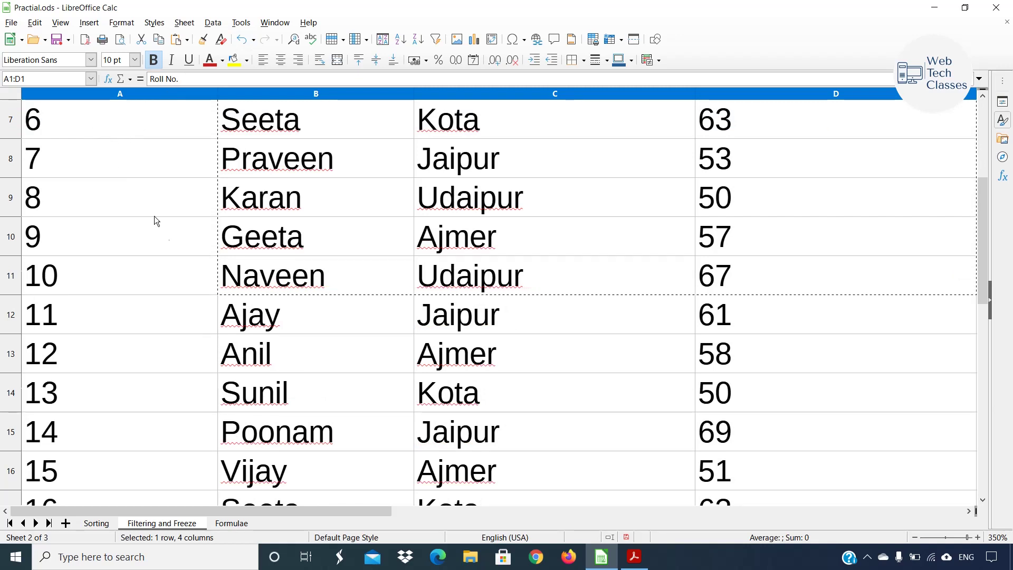
scroll(39, 140, down, 1)
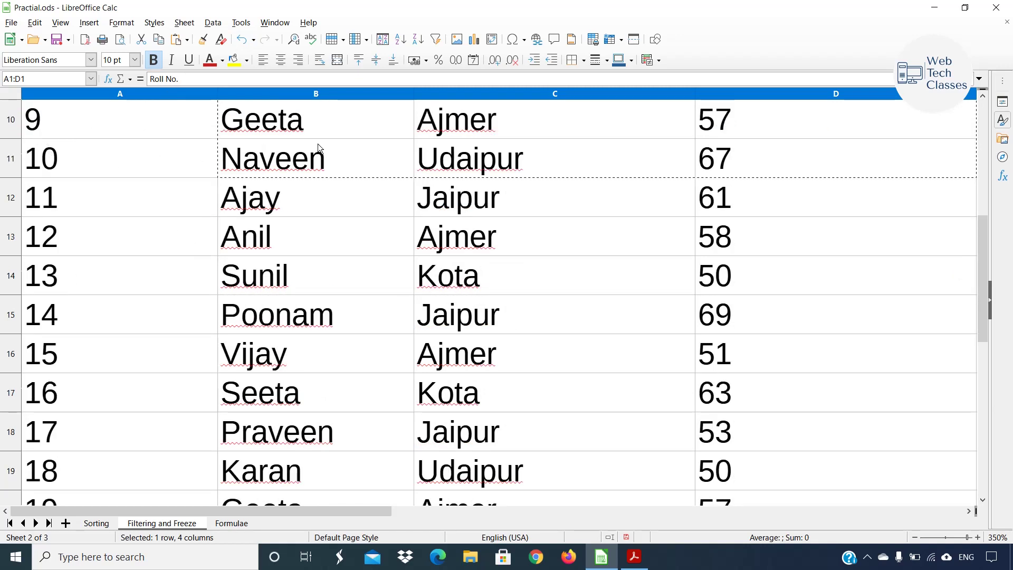
click(87, 124)
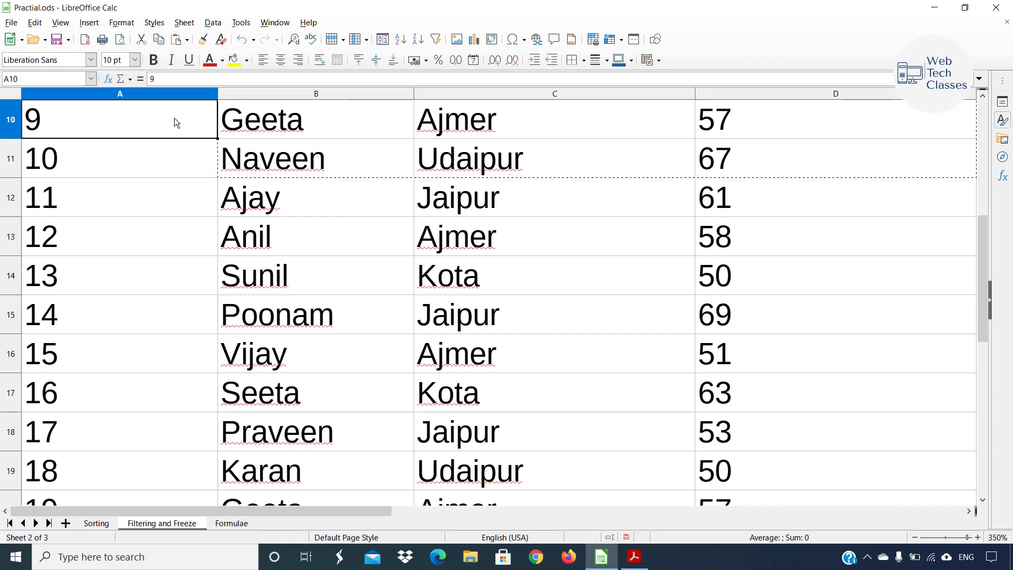
click(451, 123)
click(720, 121)
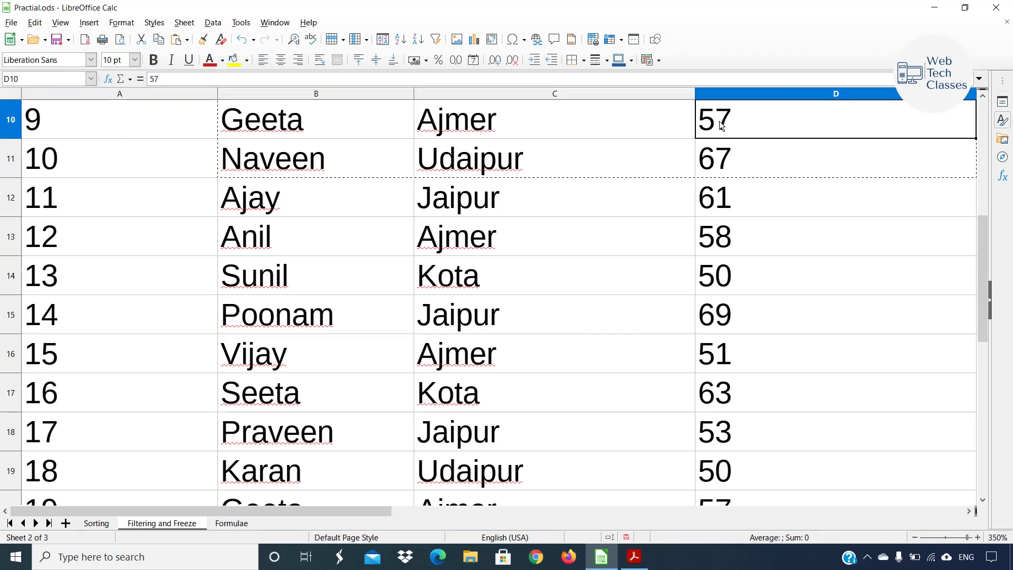
- Examine the roll number, name, city and marks in row 10, and the marks in row 15, with the header row out of view
click(39, 132)
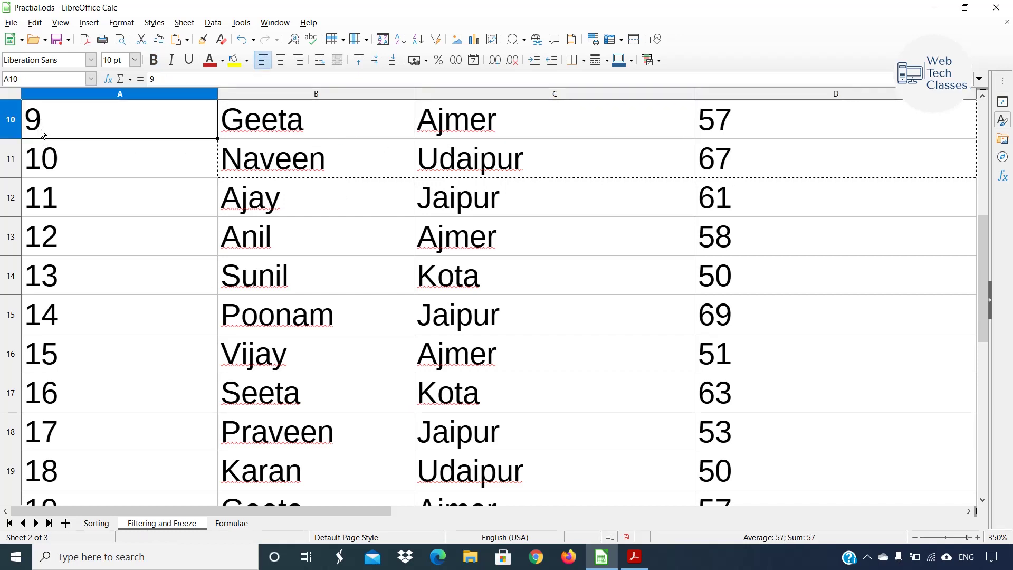
click(370, 130)
click(487, 124)
click(97, 128)
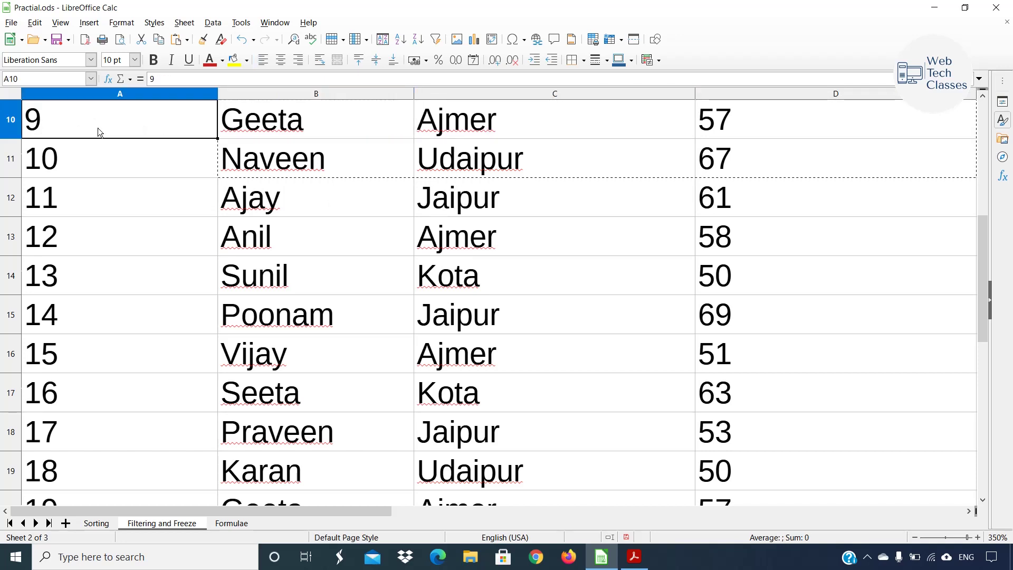
click(316, 129)
click(771, 131)
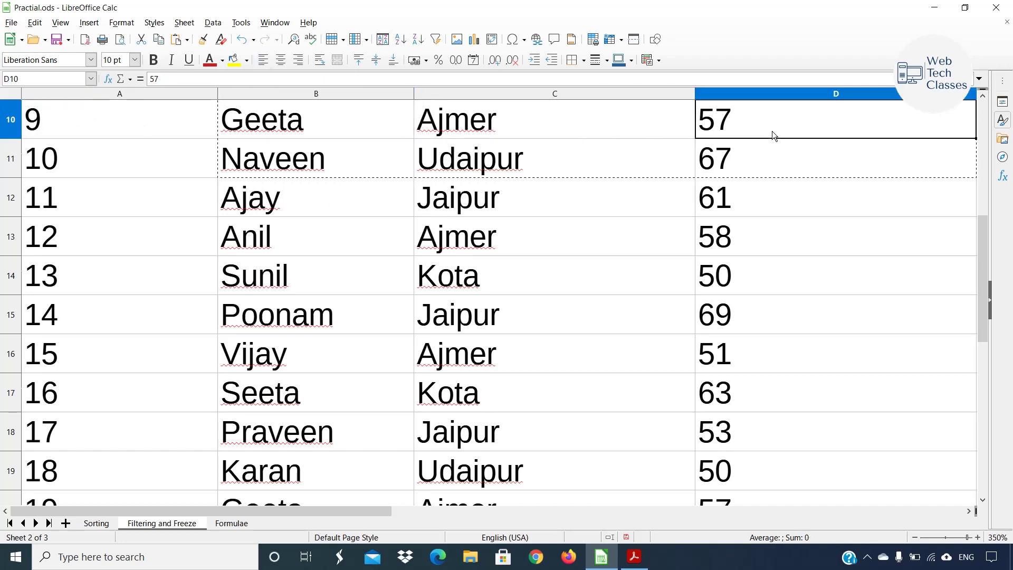
click(145, 125)
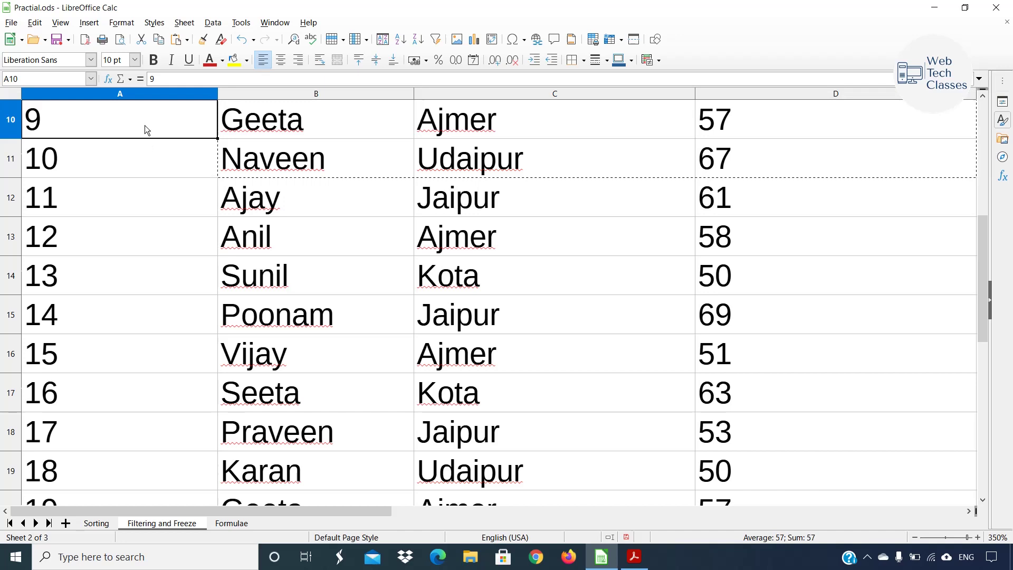
click(736, 124)
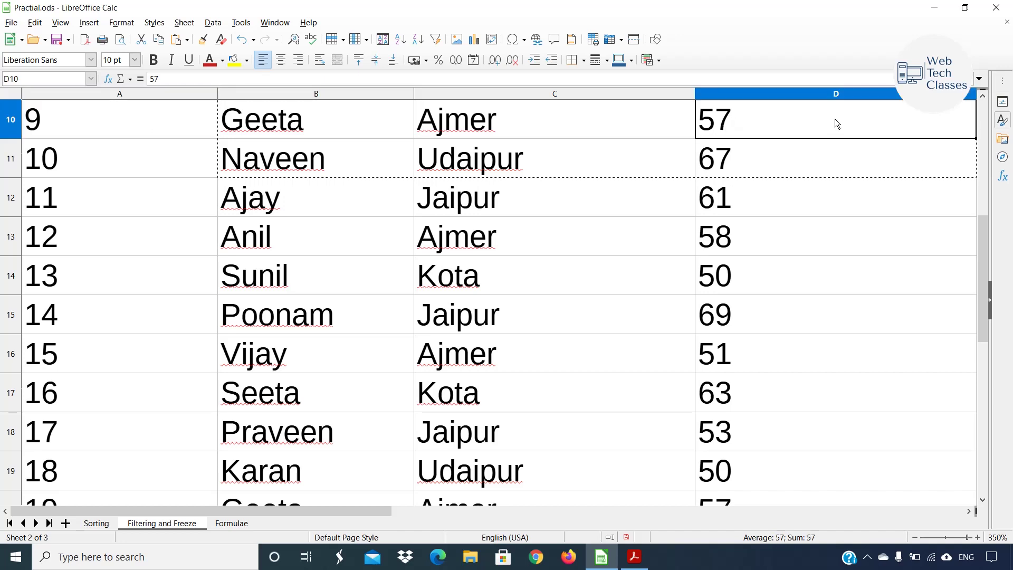
scroll(666, 199, down, 1)
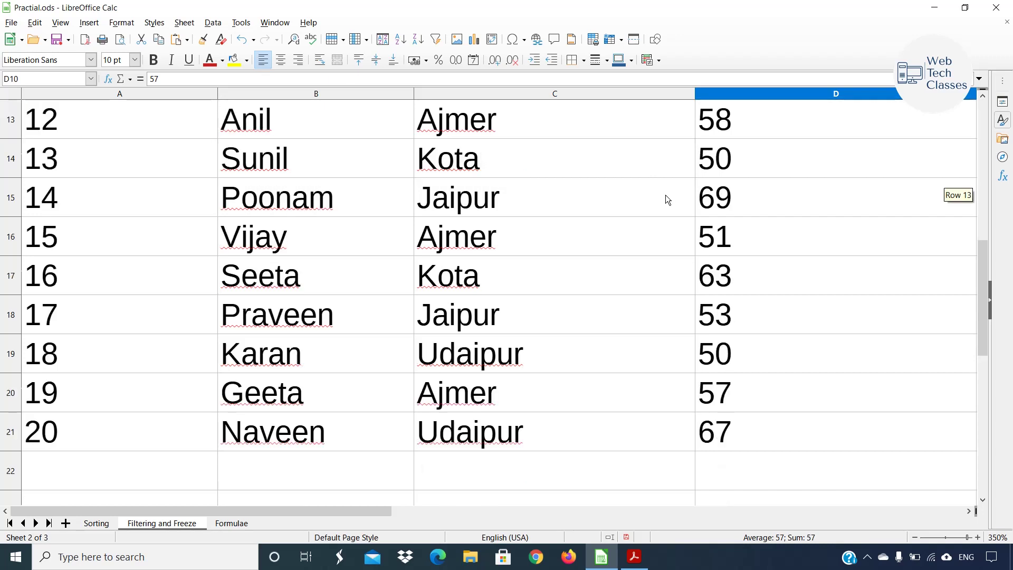
click(705, 184)
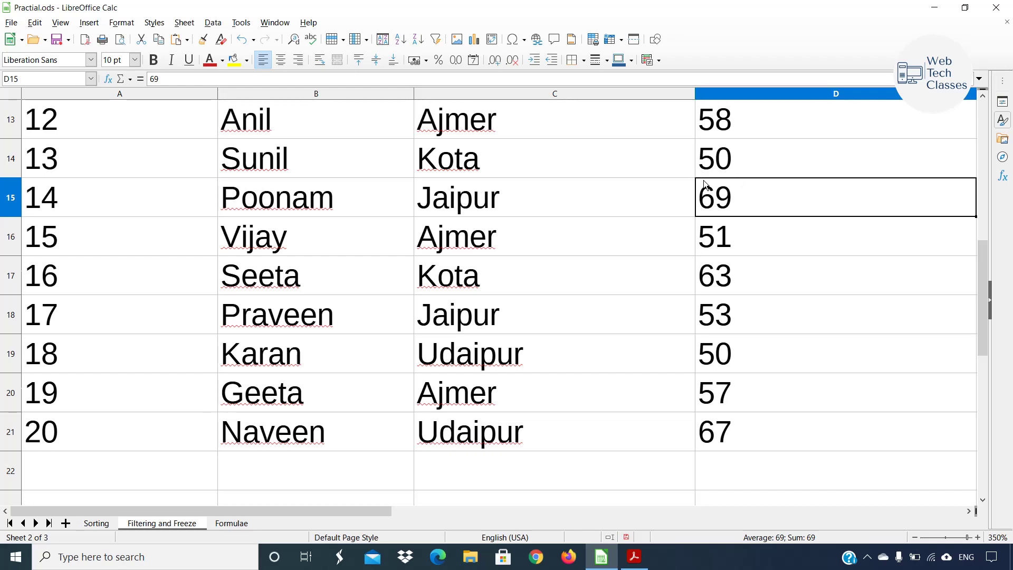
- Freeze the header row by applying Freeze Rows and Columns to row 2
scroll(797, 252, up, 4)
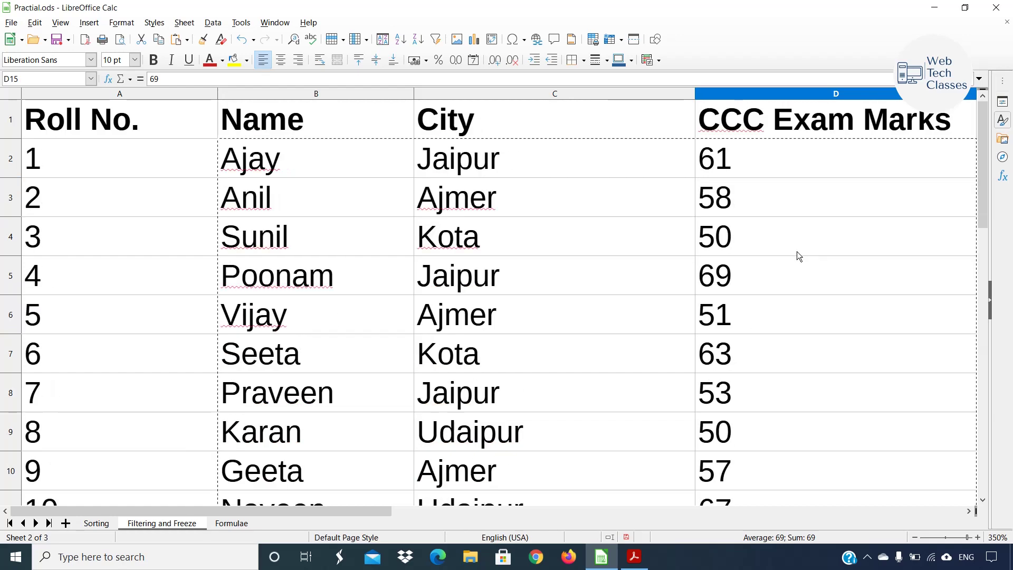
click(264, 120)
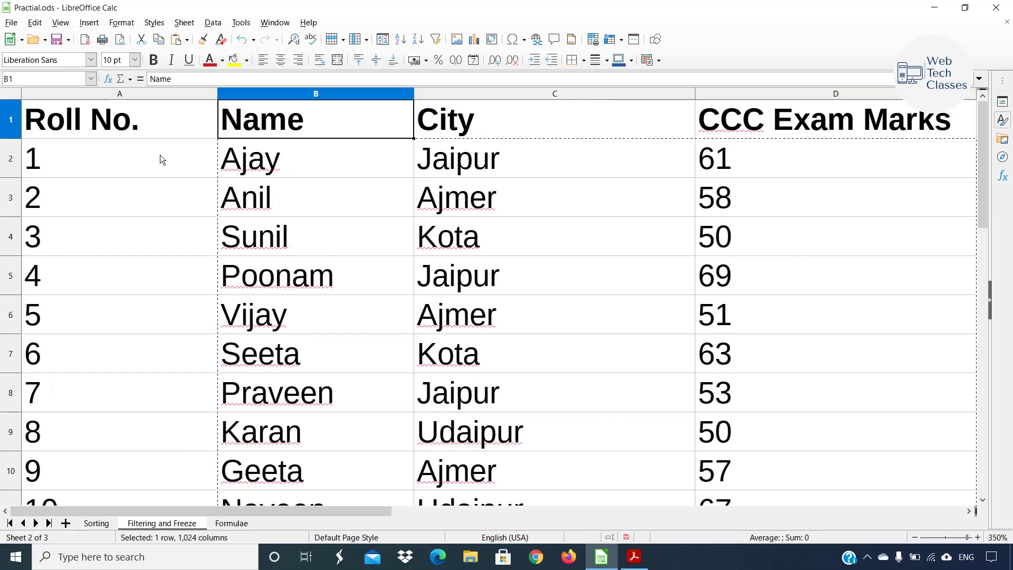
click(10, 119)
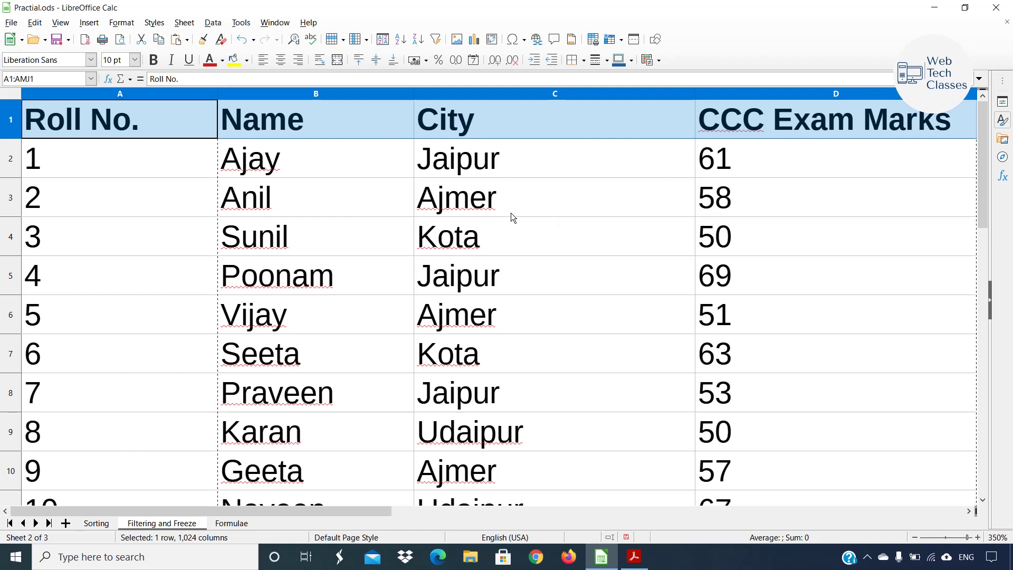
click(274, 253)
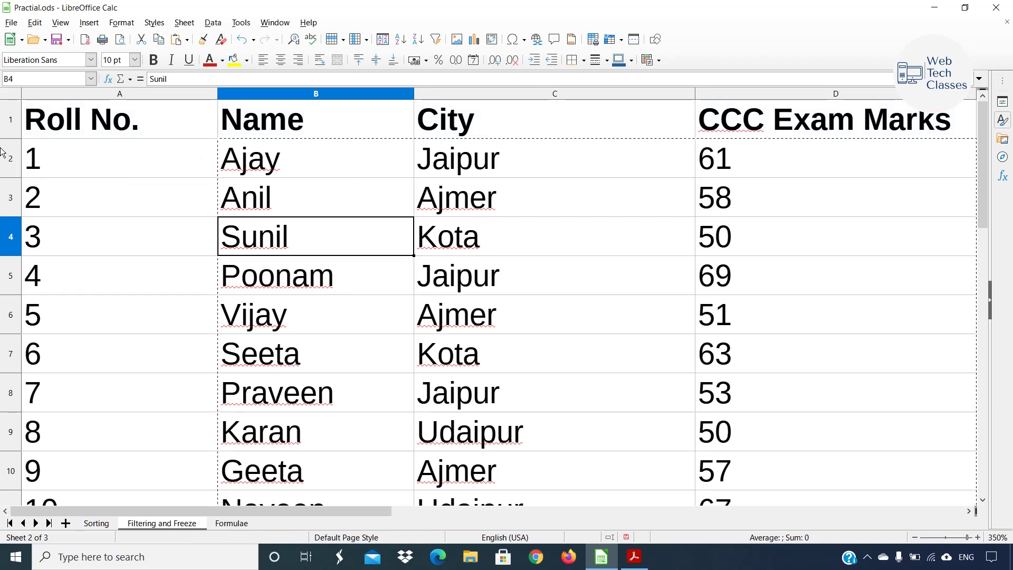
click(11, 161)
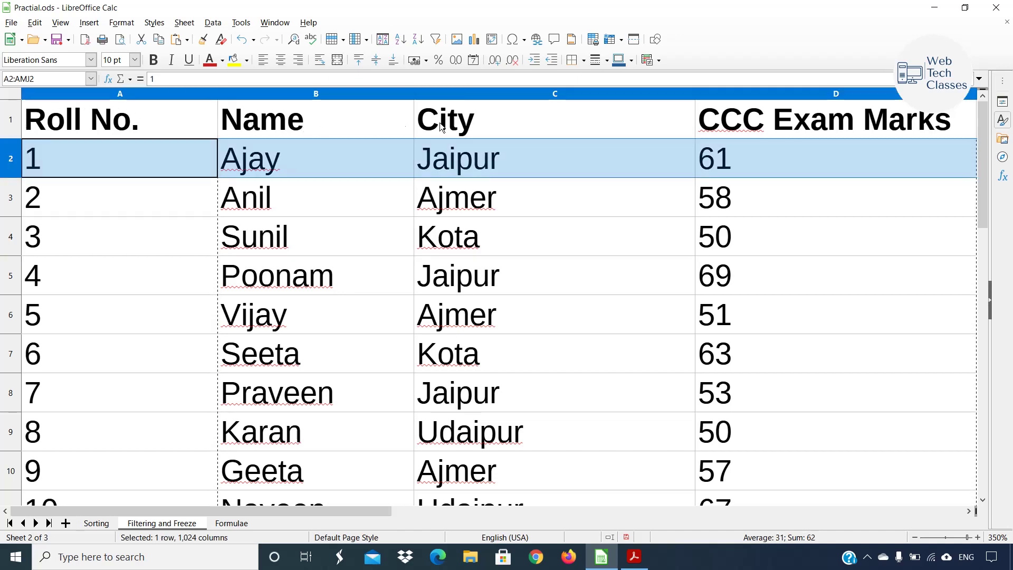
right_click(15, 166)
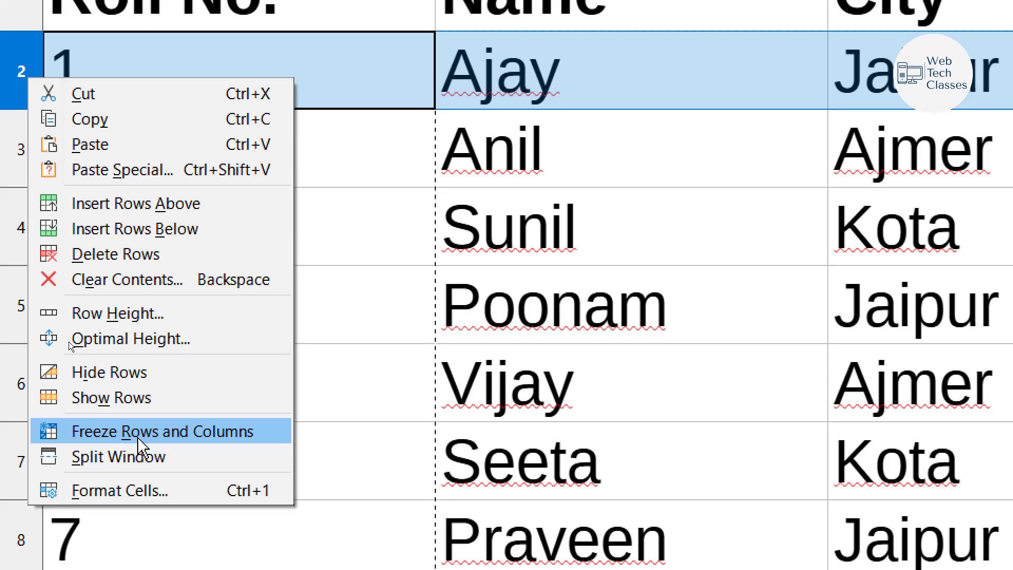
click(140, 446)
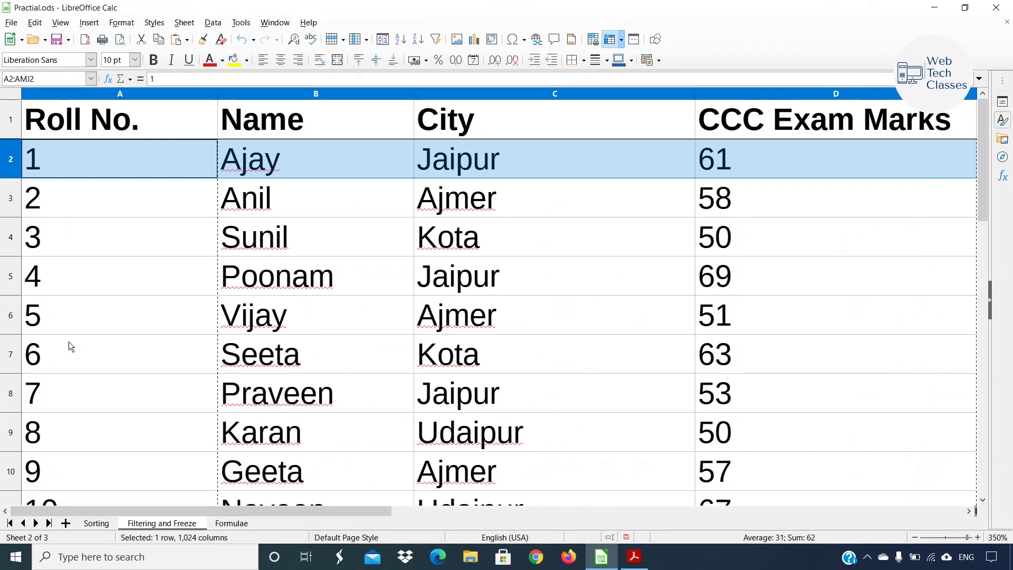
- Inspect the headings in A1:D1 while going down through all student records to the last rows and back to the first
click(137, 228)
drag(74, 122, 720, 114)
click(638, 160)
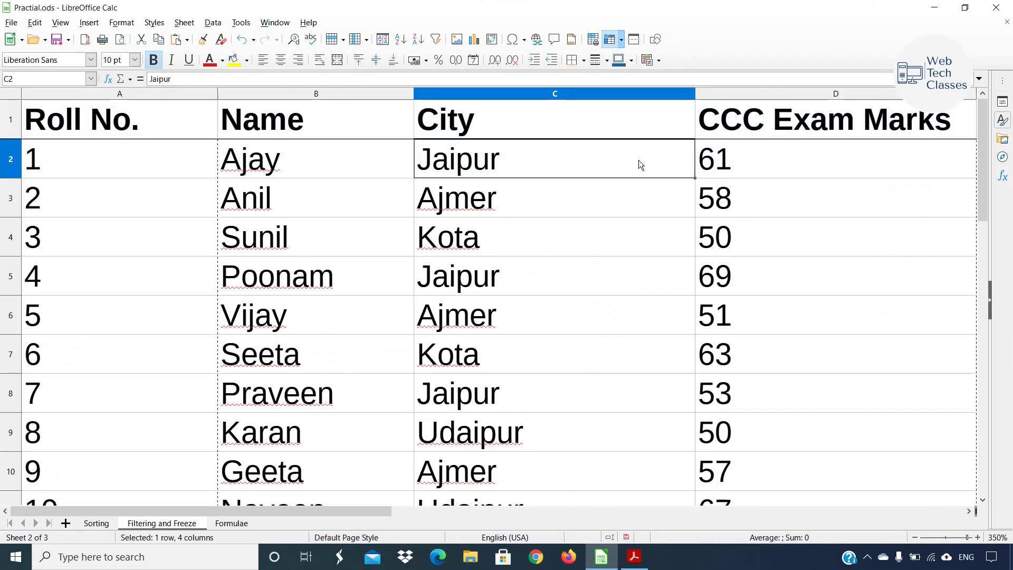
scroll(658, 188, down, 1)
scroll(658, 188, down, 1)
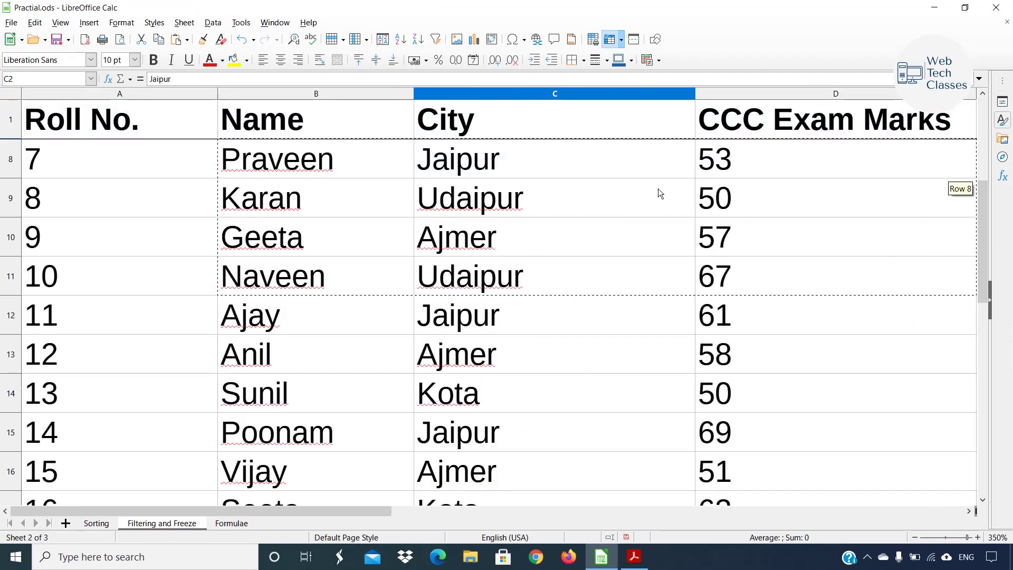
scroll(658, 188, down, 2)
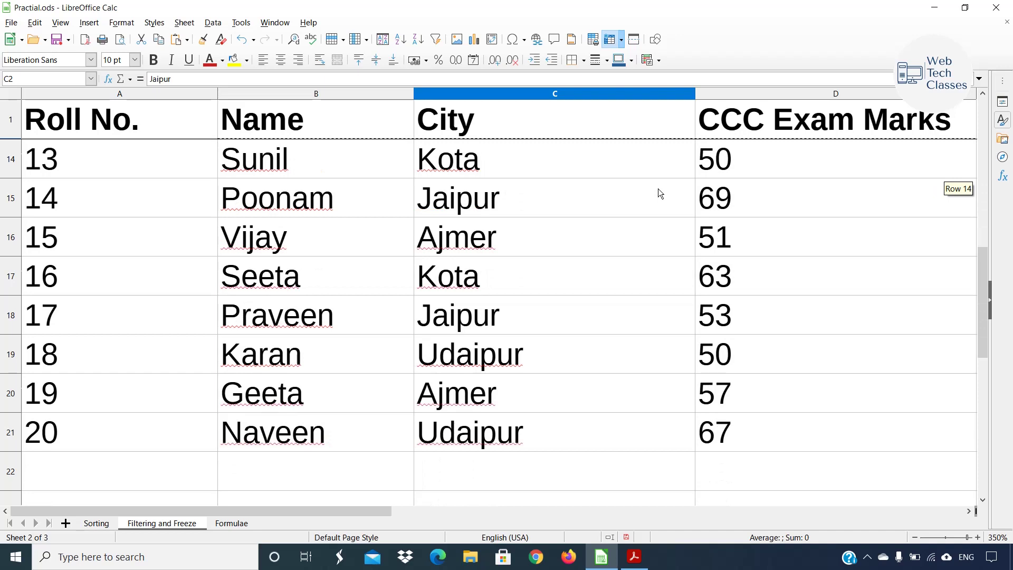
scroll(658, 188, down, 1)
scroll(657, 189, down, 1)
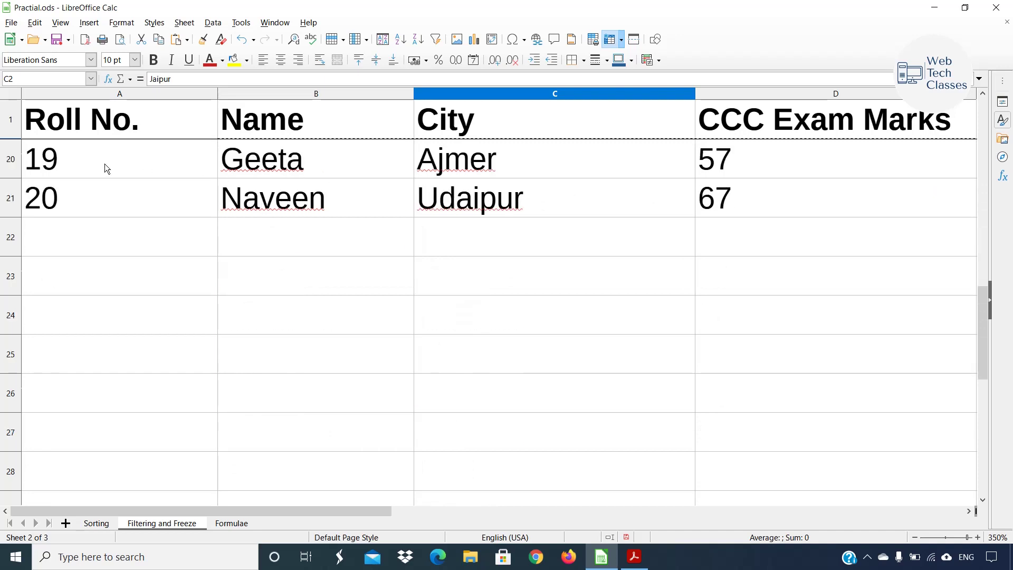
click(16, 125)
click(310, 256)
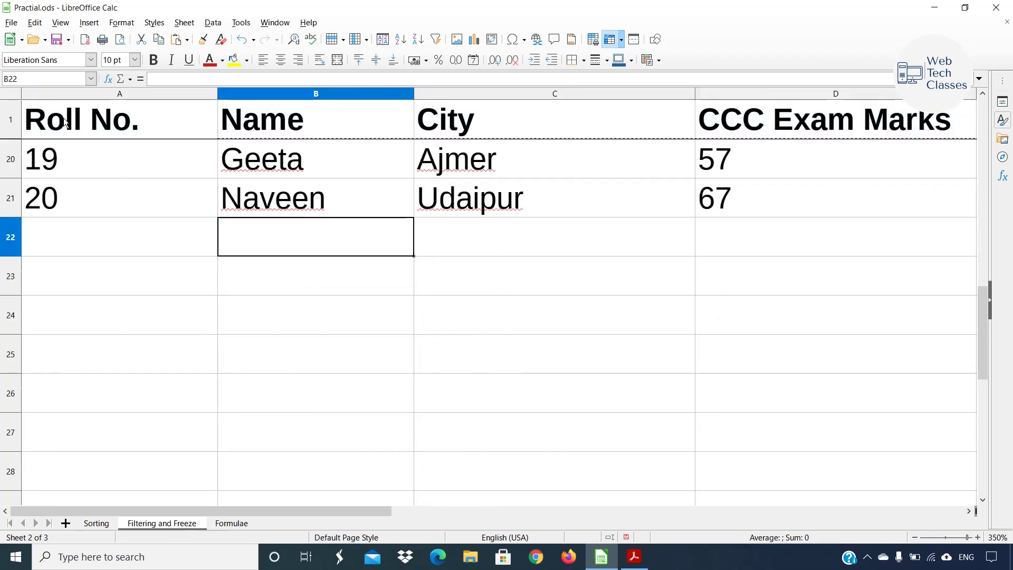
scroll(109, 201, up, 6)
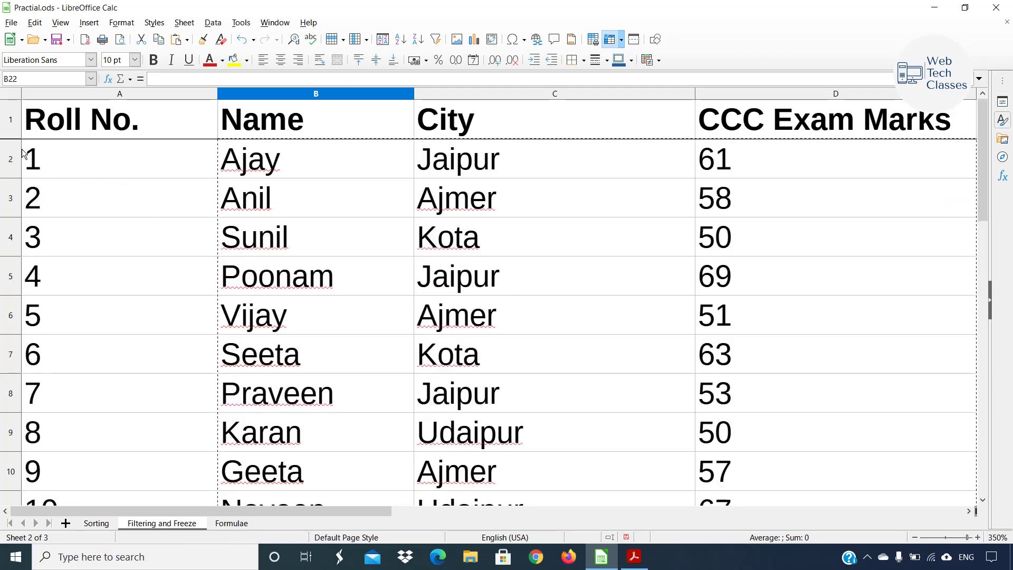
- Freeze the Roll No. column together with the header row by applying Freeze Rows and Columns to column B
click(972, 512)
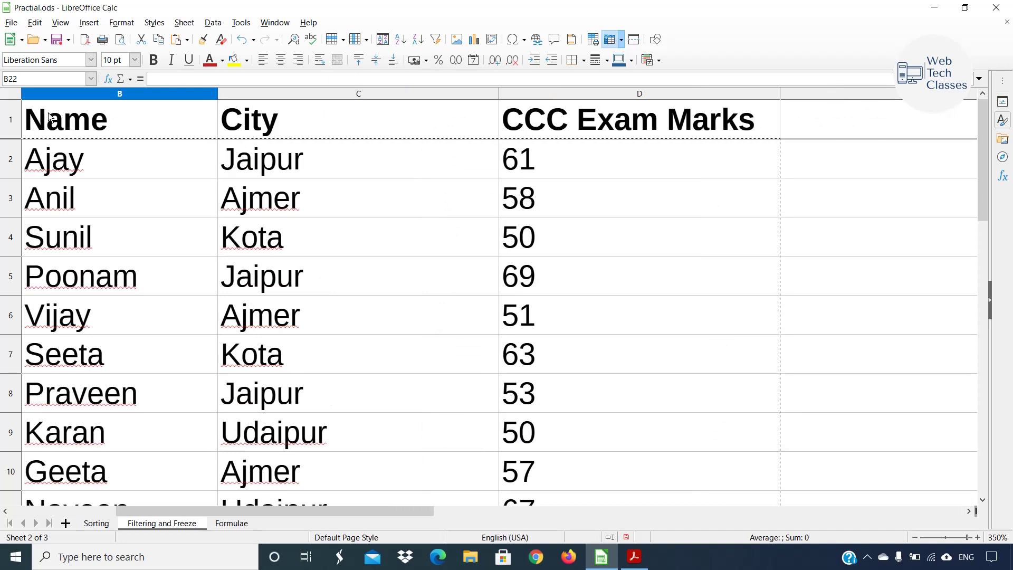
click(969, 511)
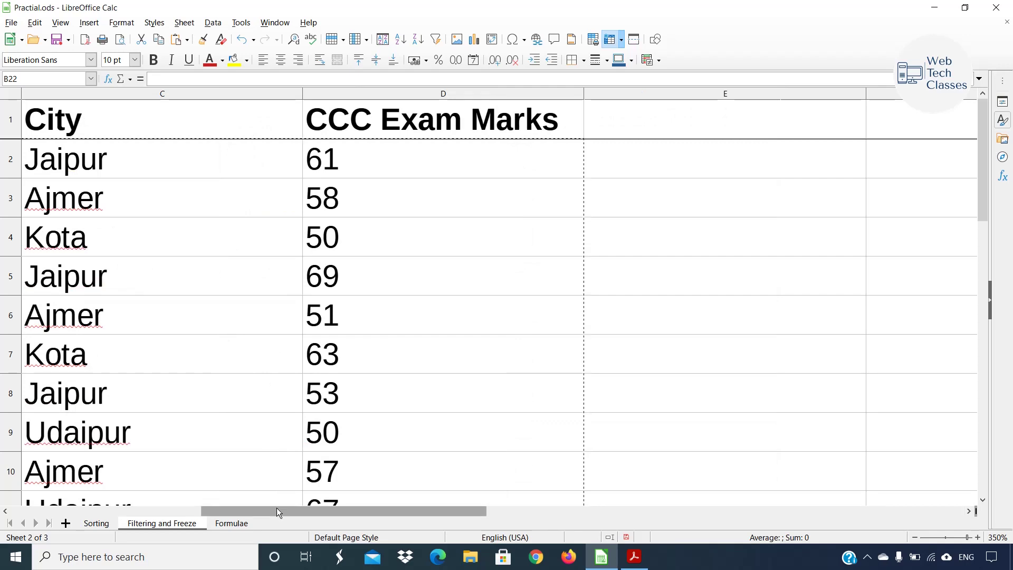
drag(277, 508, 82, 500)
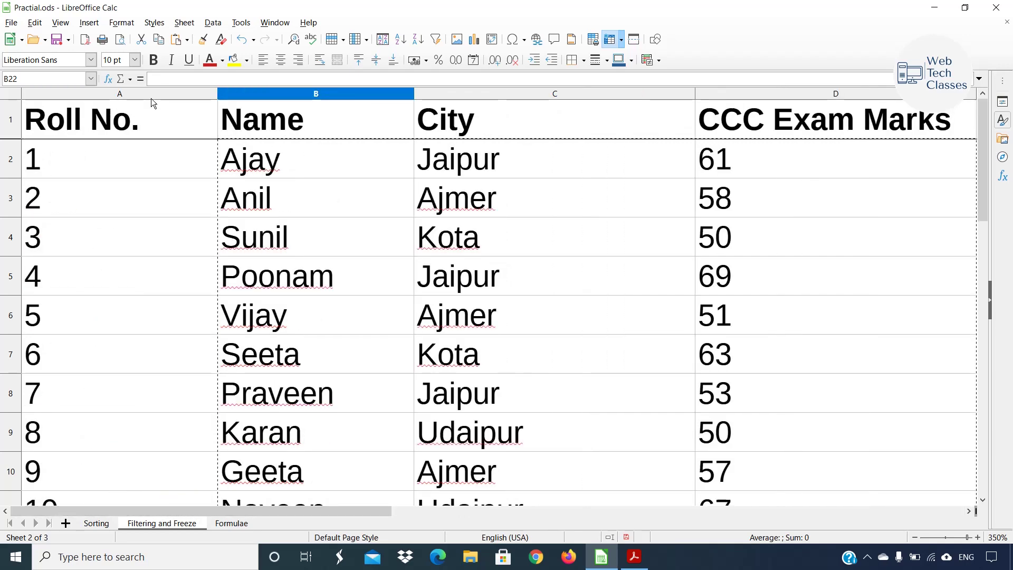
click(183, 92)
click(236, 92)
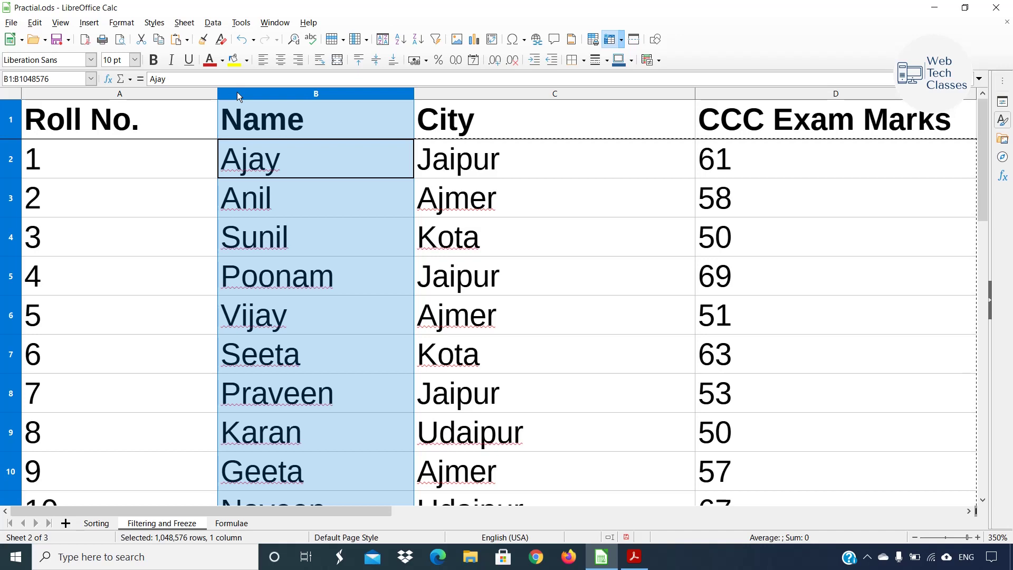
right_click(236, 92)
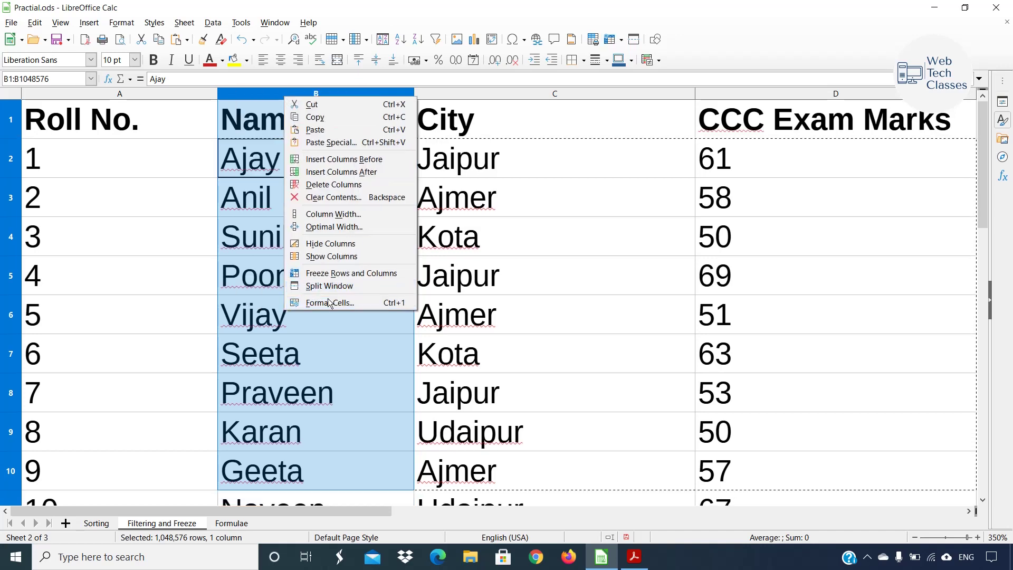
click(343, 273)
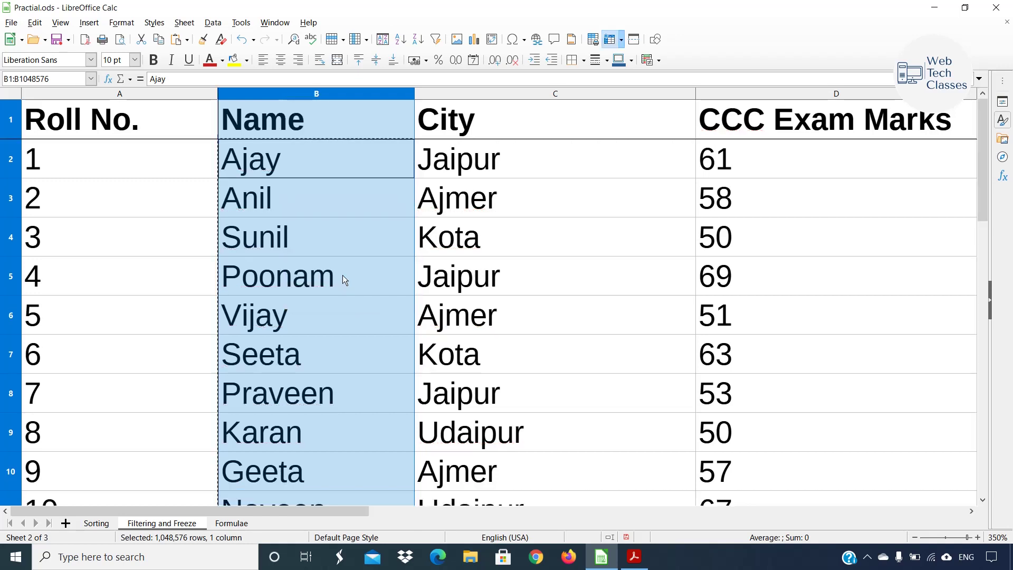
- Inspect the Roll No. column while going across past the CCC Exam Marks column to the empty columns and back to Name
click(973, 512)
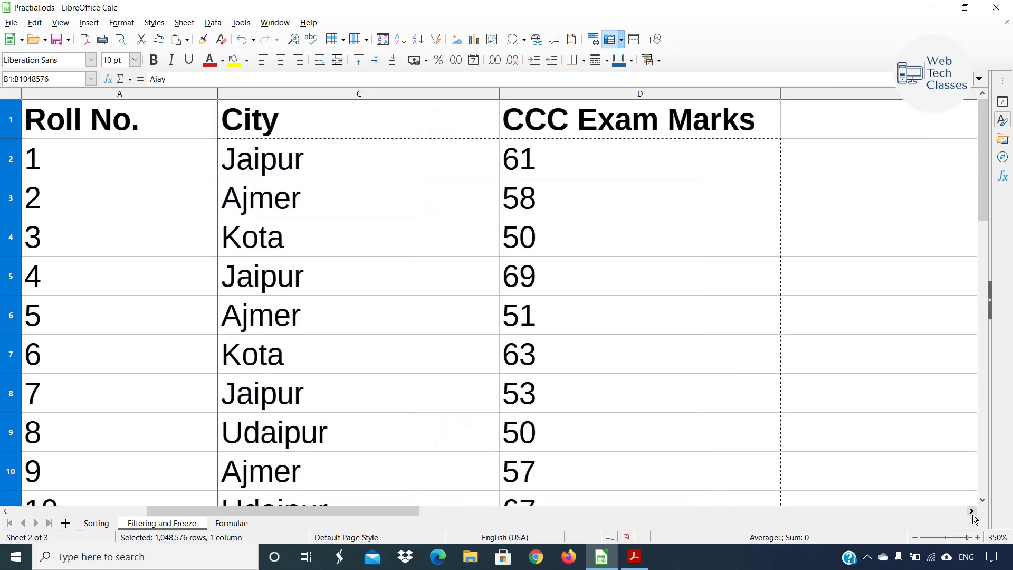
click(972, 512)
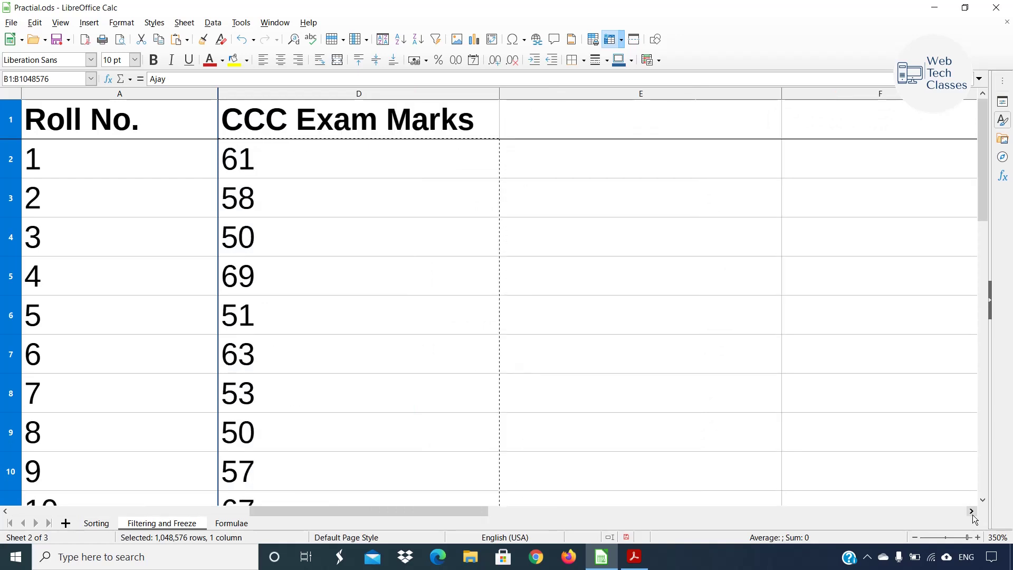
click(972, 512)
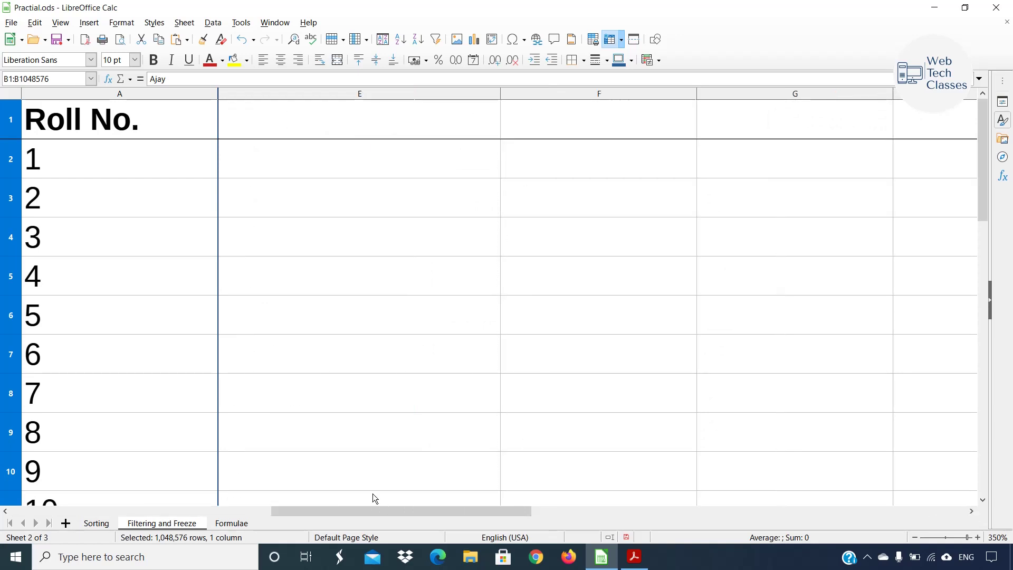
click(972, 512)
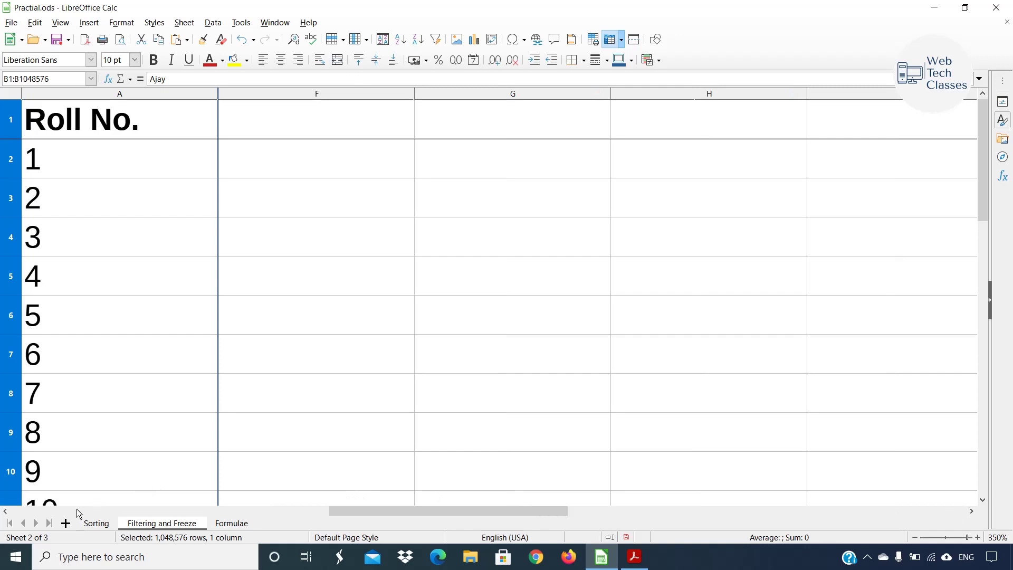
click(6, 513)
click(6, 513)
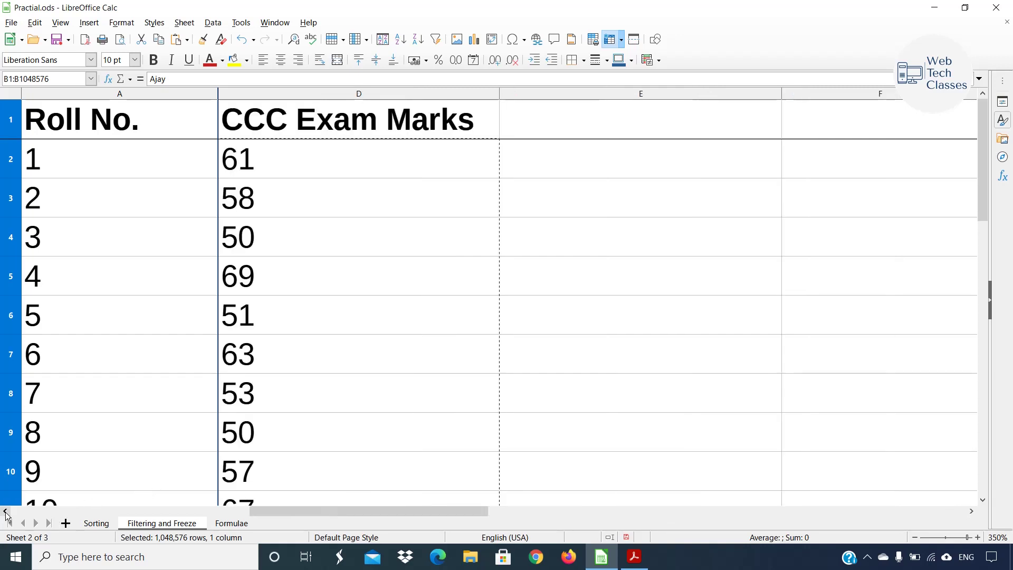
click(5, 513)
click(6, 513)
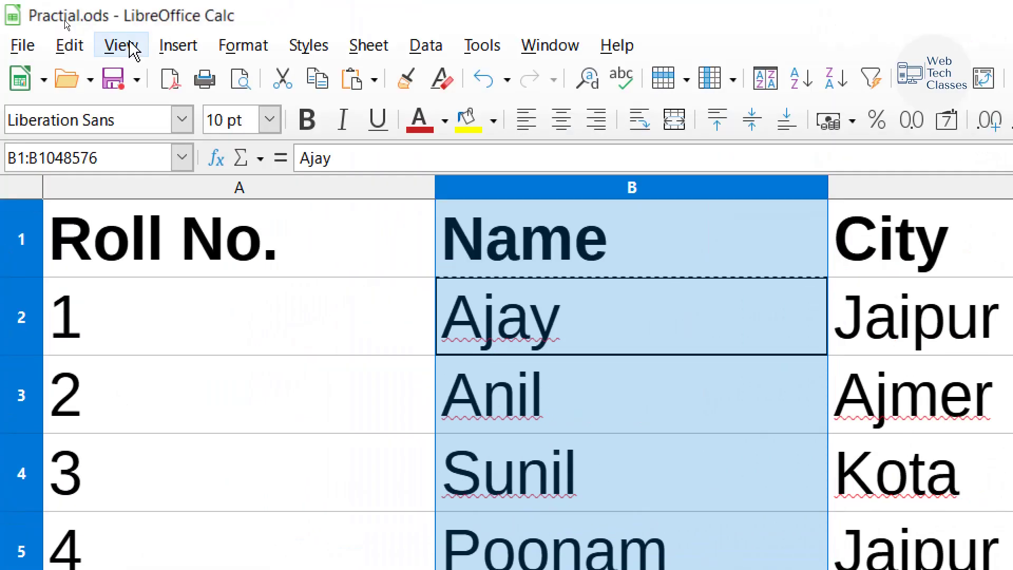
- Look up the Freeze Rows and Columns command and the Freeze Cells options
click(62, 22)
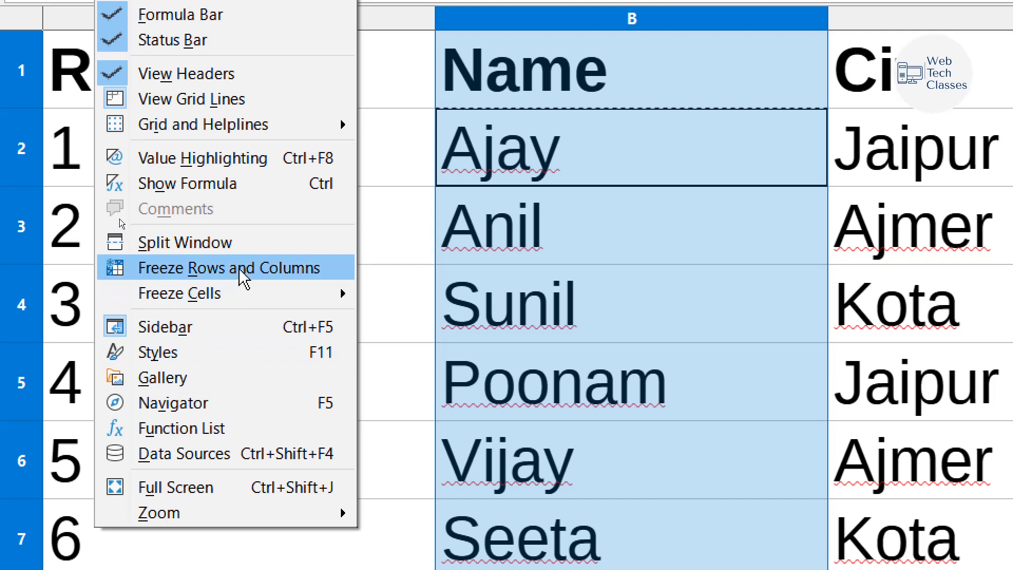
mouse_move(236, 301)
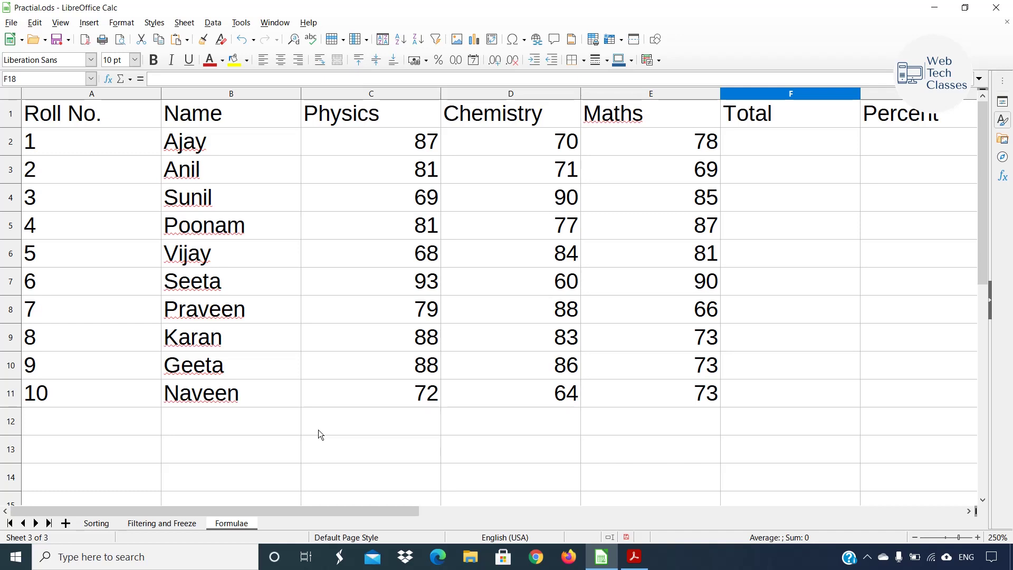
- Examine the marks table in A1:E11, the Total heading, and the first student's three subject marks in C2:E2
click(369, 308)
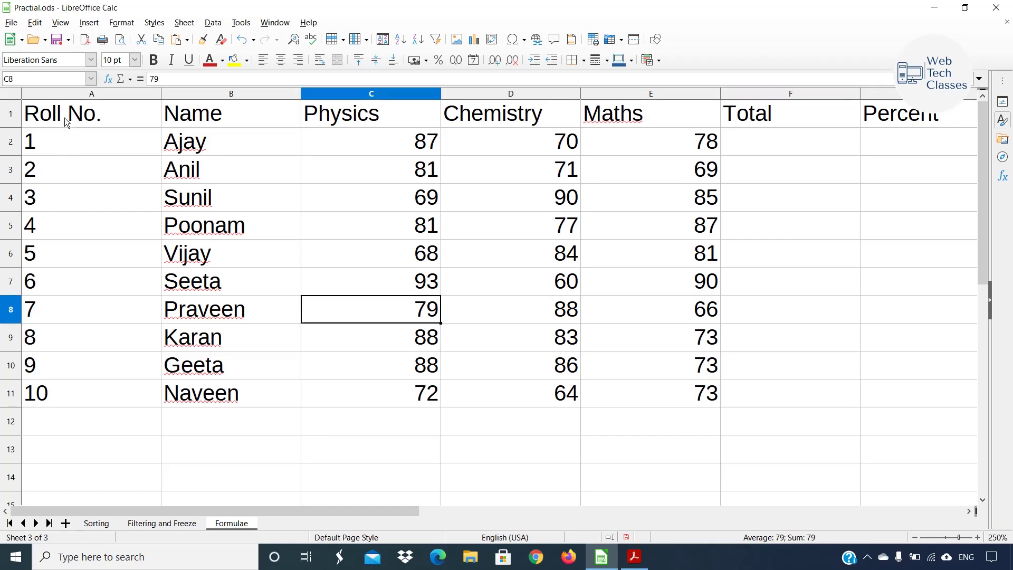
drag(64, 114, 546, 222)
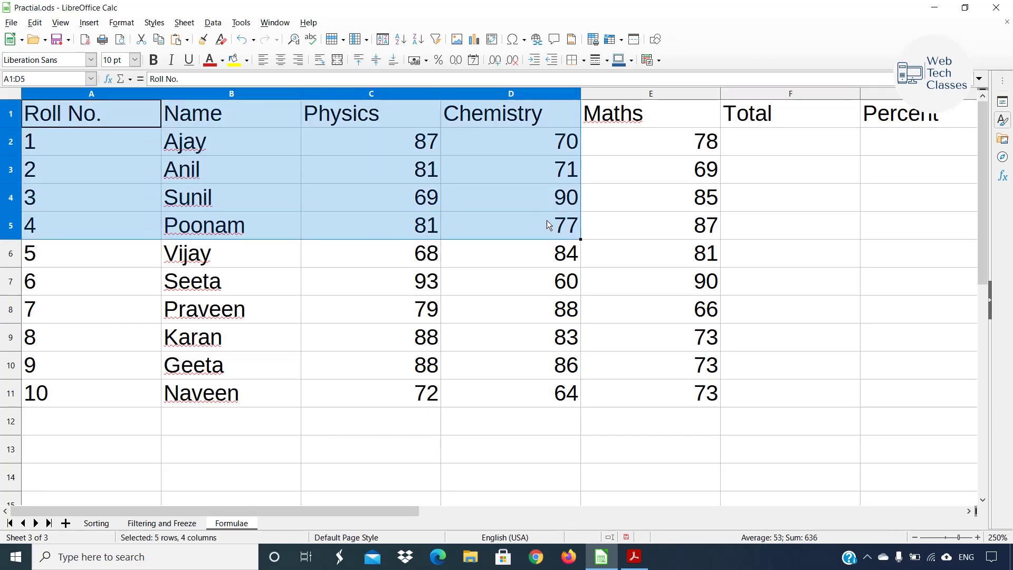
drag(100, 118, 647, 392)
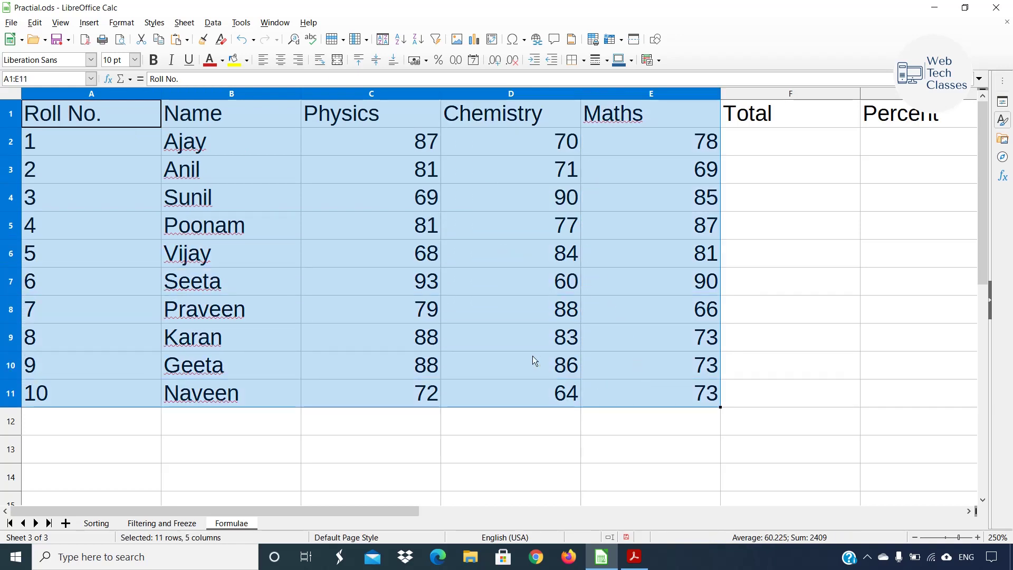
click(773, 198)
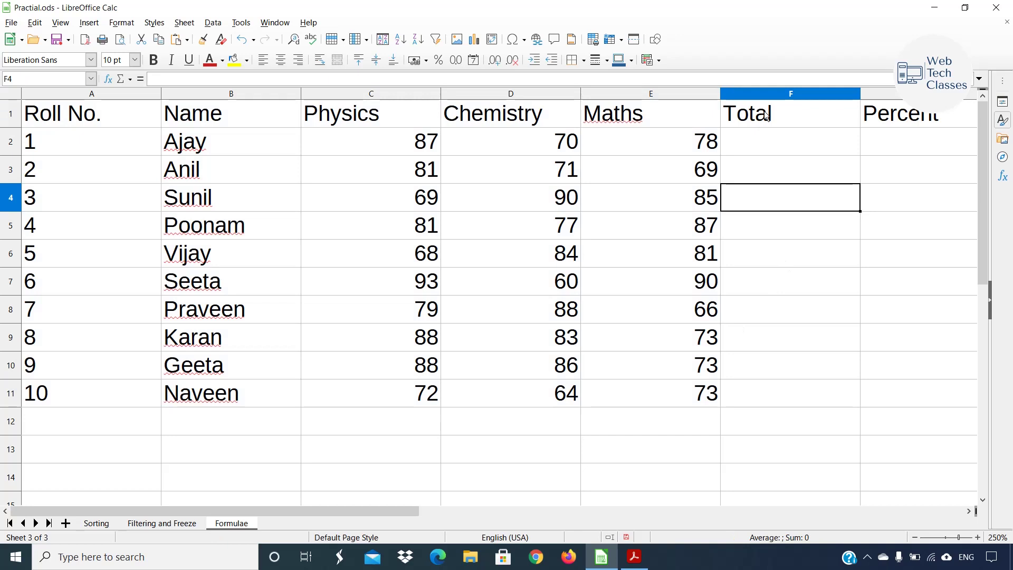
click(767, 116)
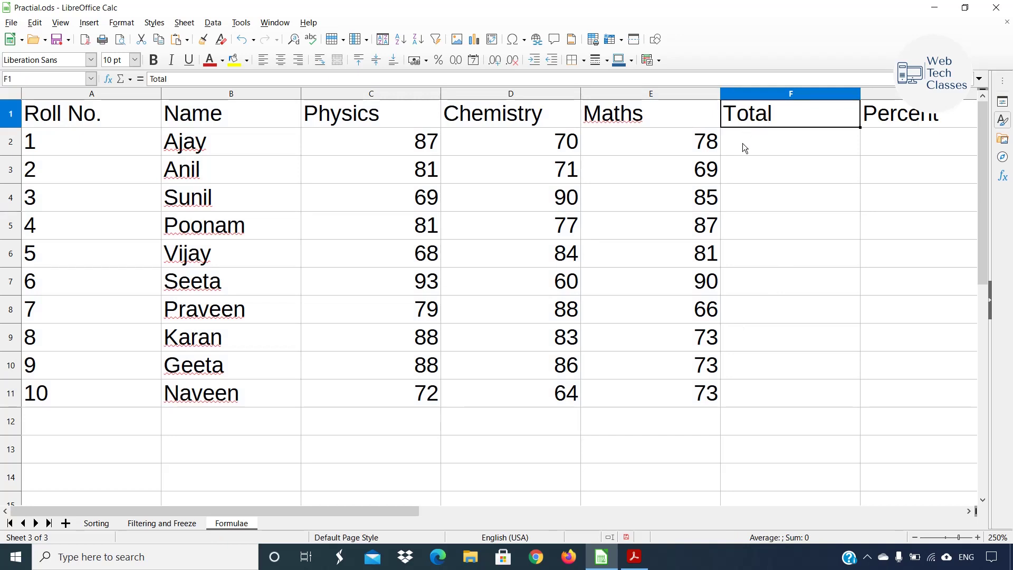
click(742, 144)
click(373, 146)
drag(372, 144, 622, 139)
- Calculate the first student's total in F2 by adding the Physics, Chemistry and Maths marks with =C2+D2+E2
click(767, 136)
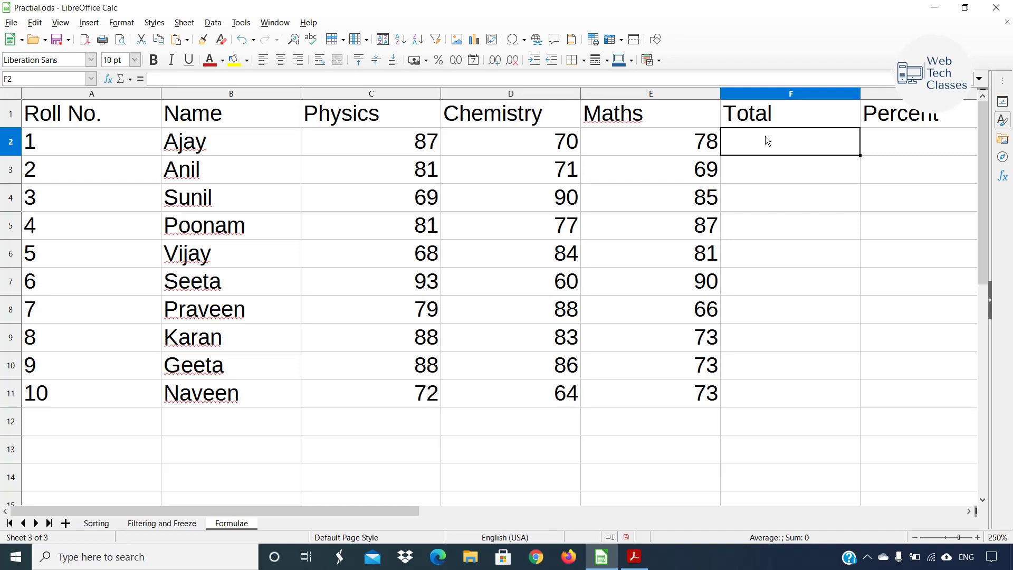
text(=)
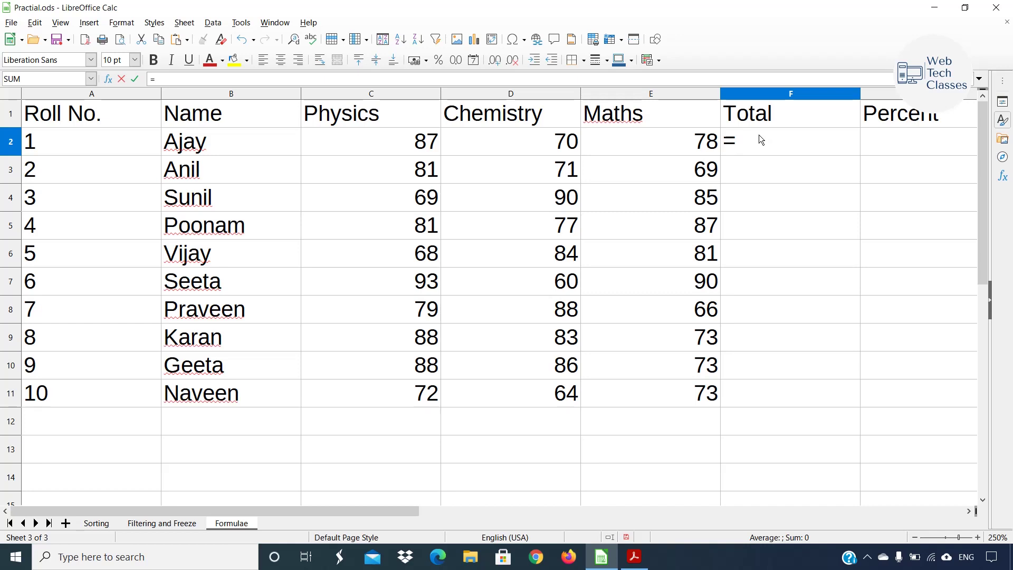
click(396, 148)
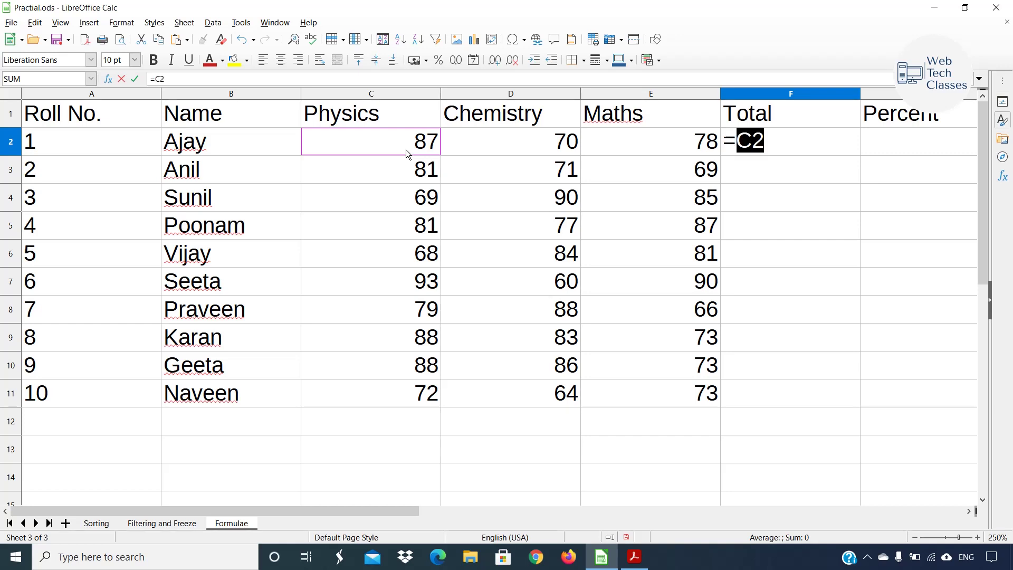
text(+)
click(486, 141)
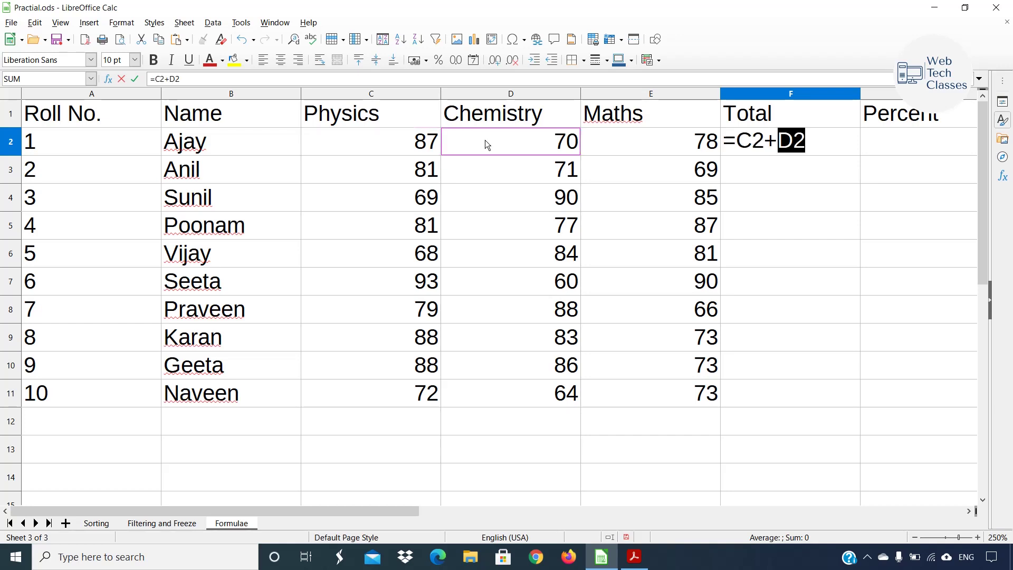
text(+)
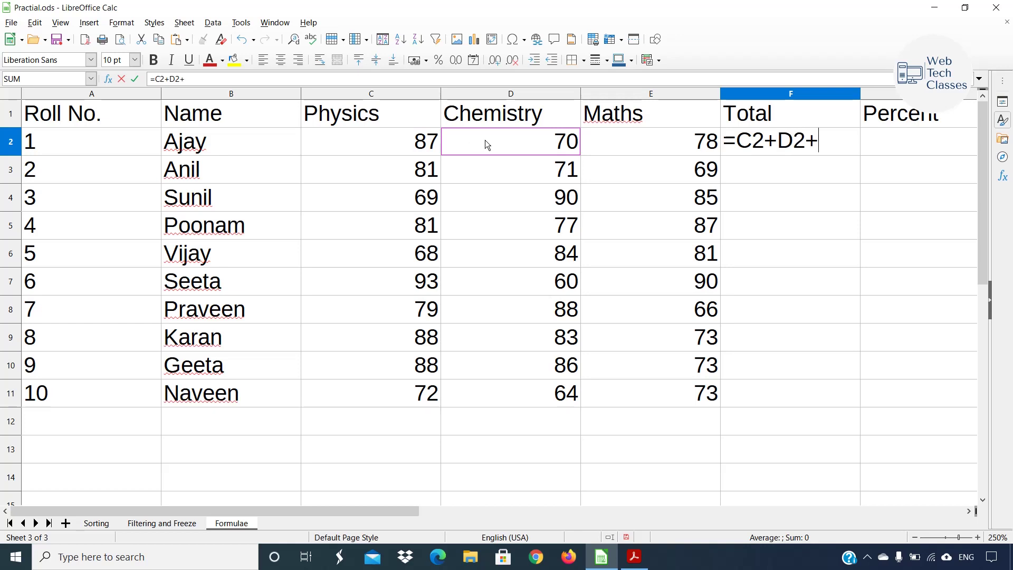
click(622, 142)
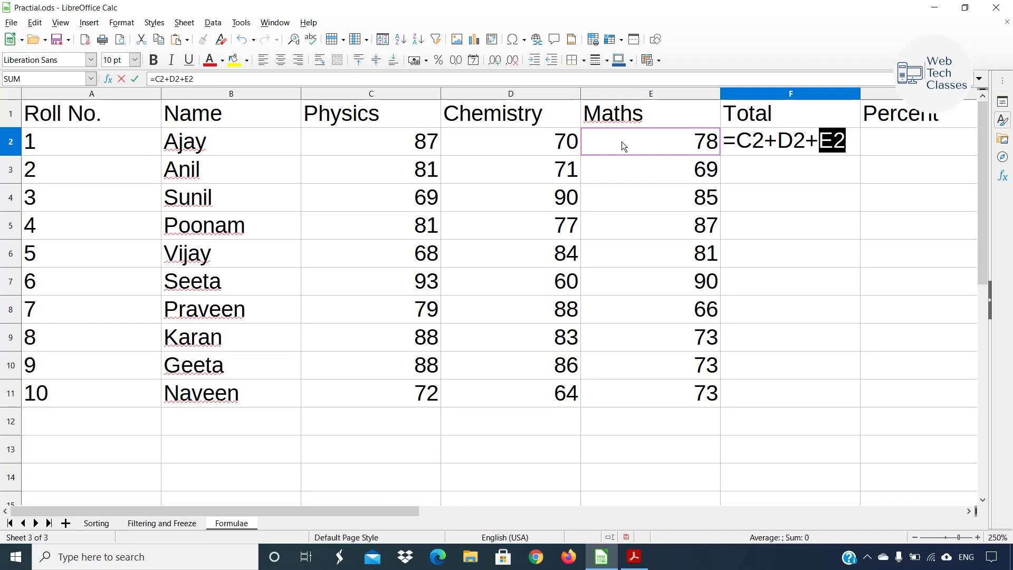
key(Return)
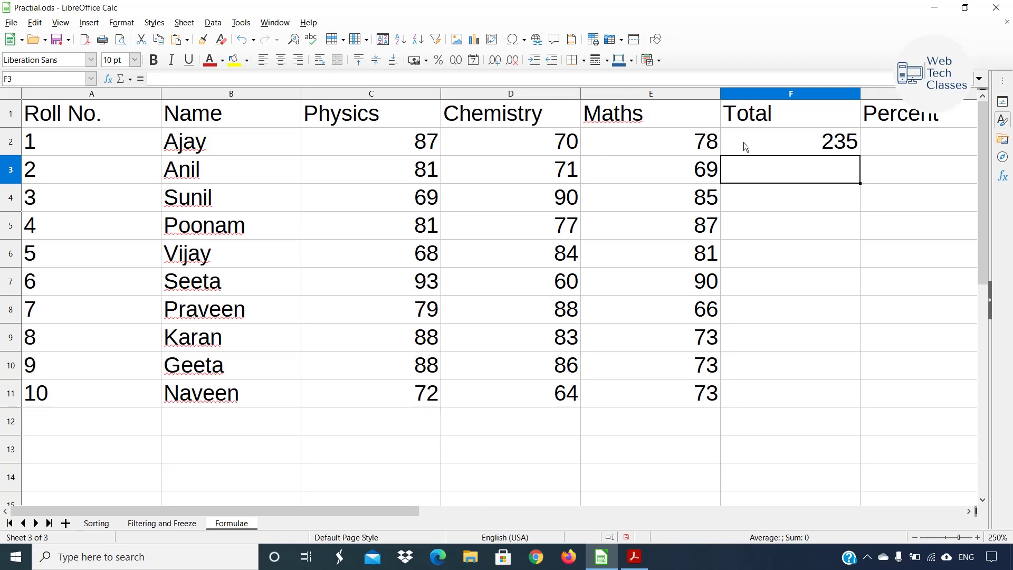
- Fill the total formula from F2 down through F11 for the remaining students and review the filled cells
click(761, 132)
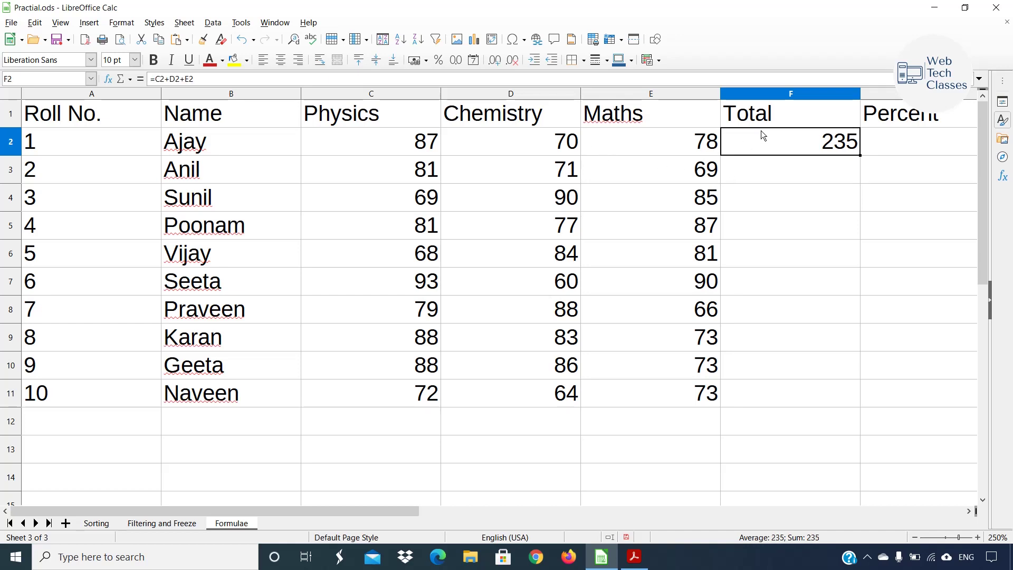
click(780, 181)
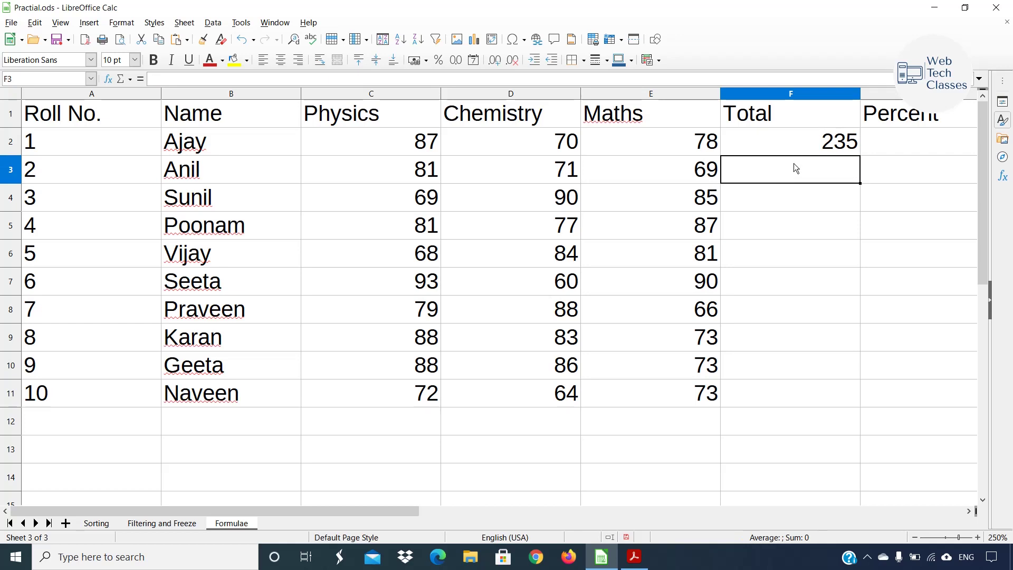
drag(795, 167, 794, 395)
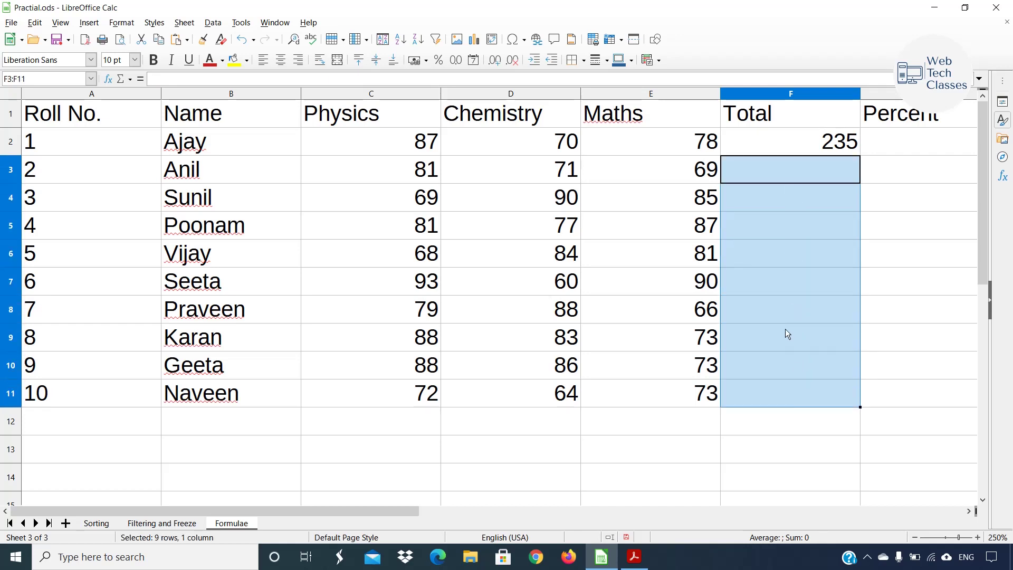
click(765, 144)
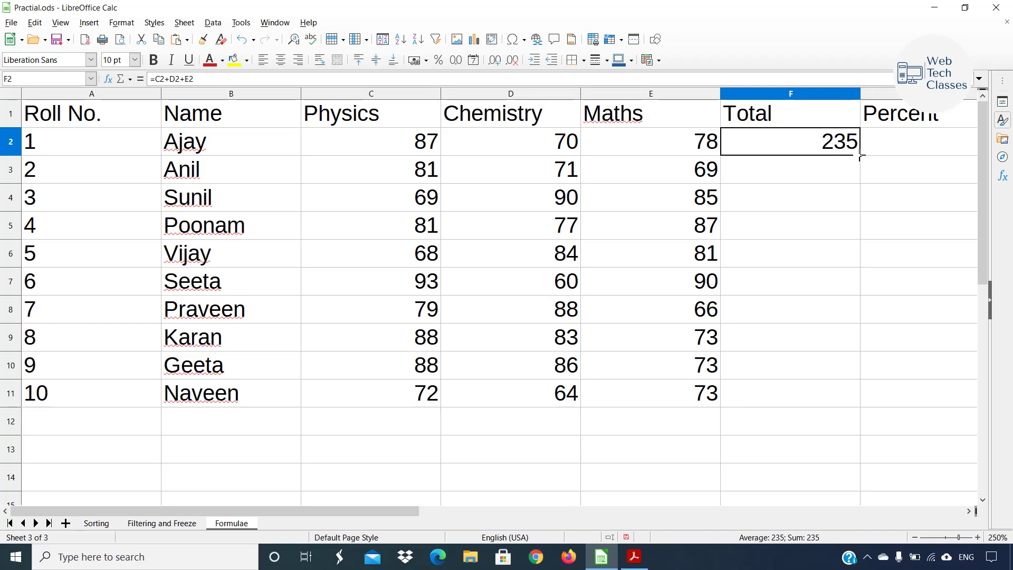
drag(861, 156, 853, 396)
key(Down)
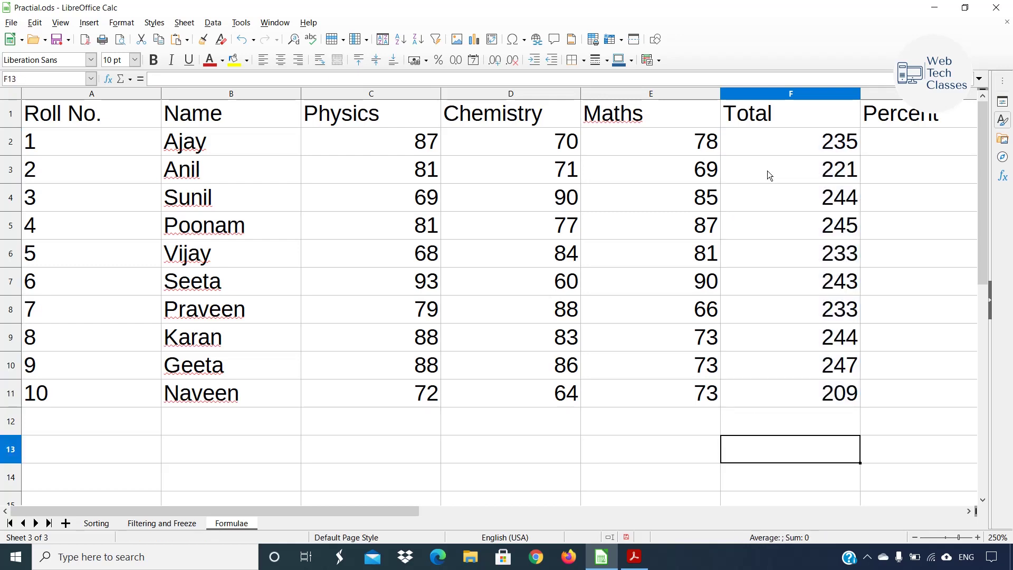
drag(767, 170, 796, 390)
drag(797, 164, 832, 413)
click(800, 416)
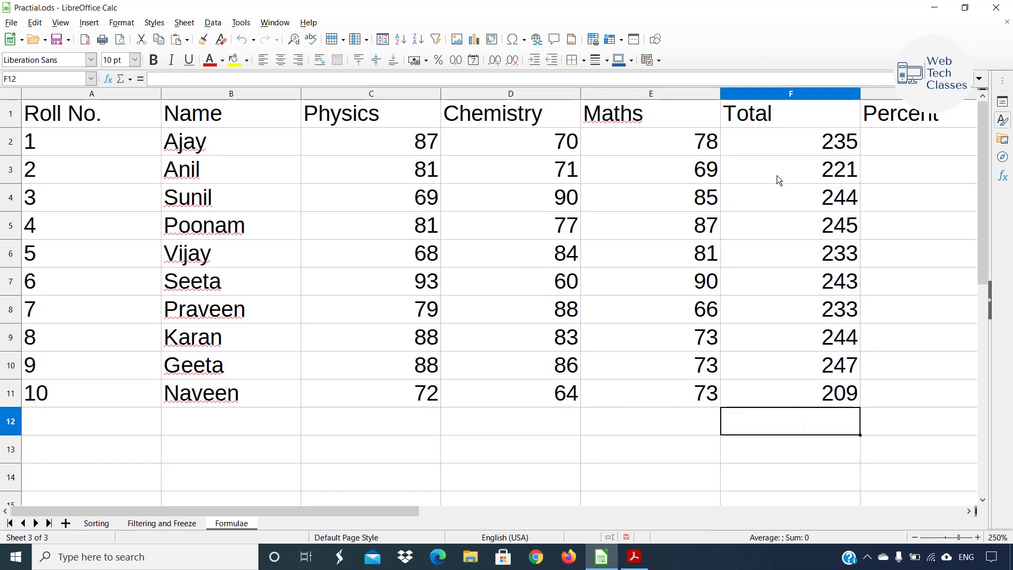
drag(777, 174, 797, 397)
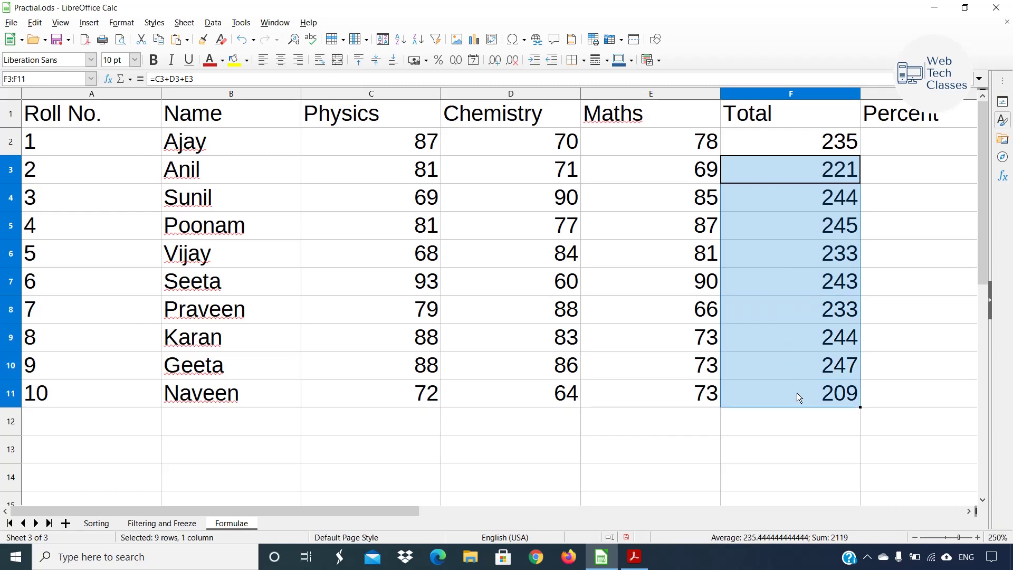
- Calculate the first student's percentage in G2 with the formula =F2/300*100
click(848, 132)
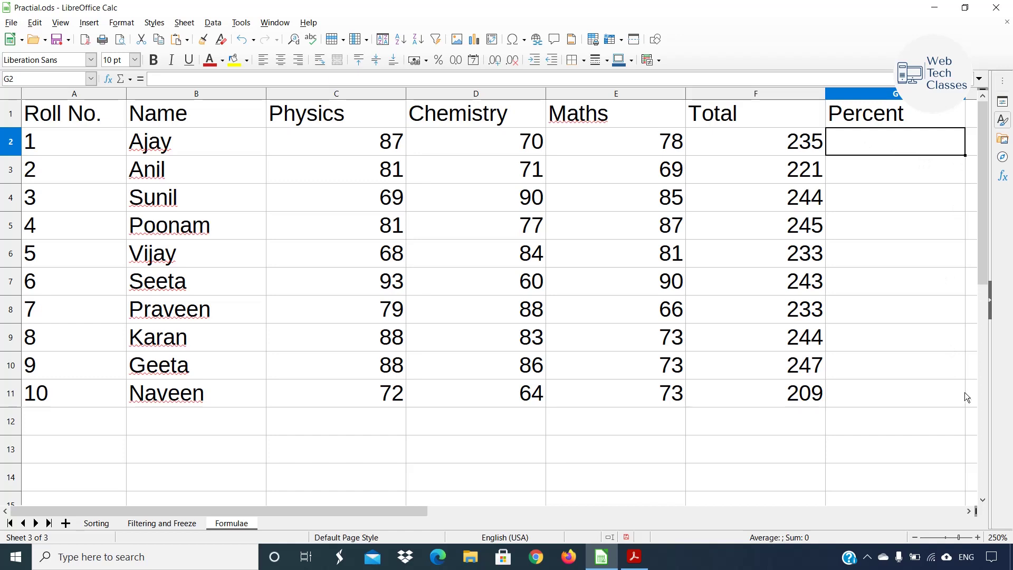
double_click(868, 141)
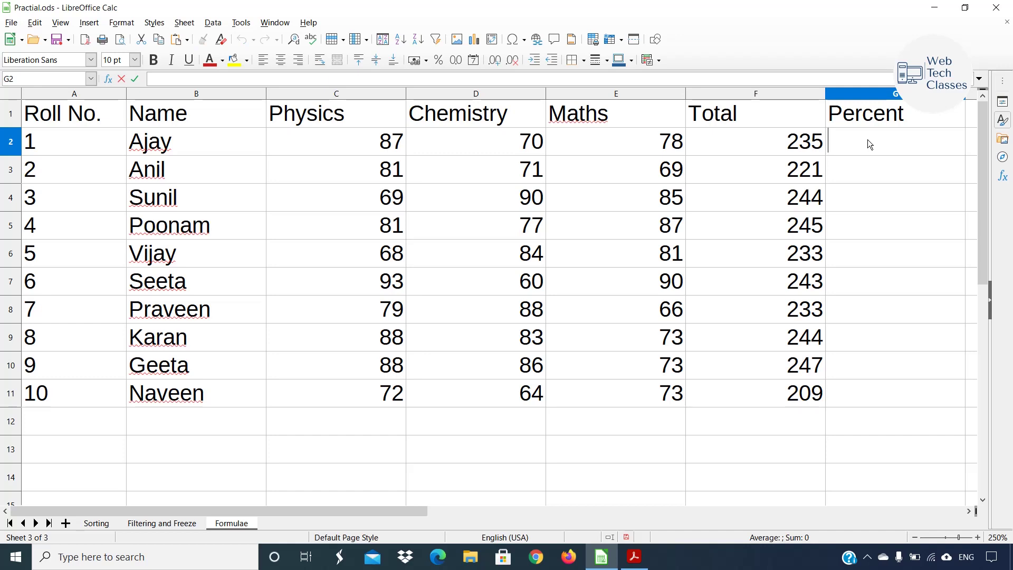
text(=)
click(765, 140)
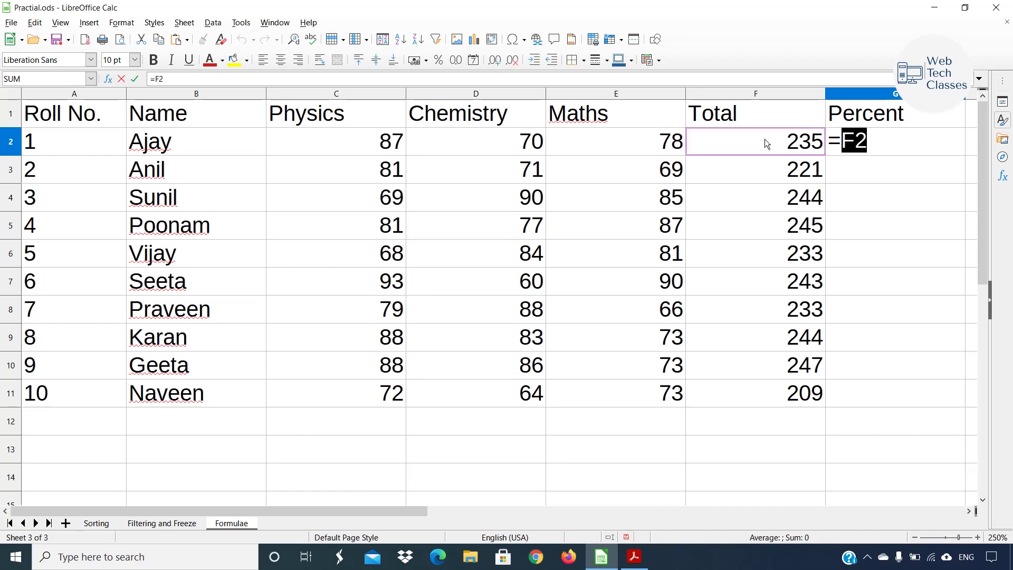
text(/)
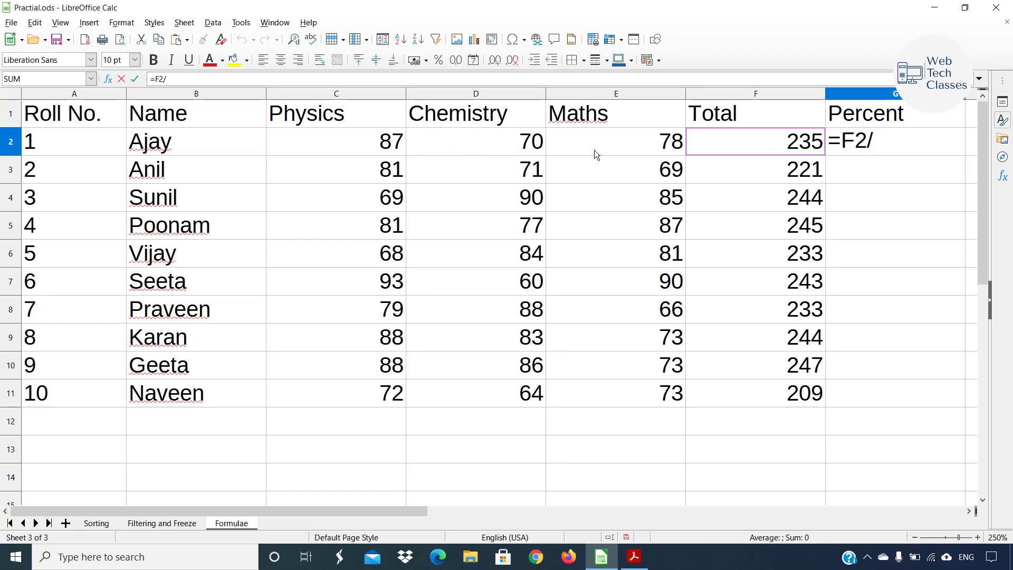
text(300*)
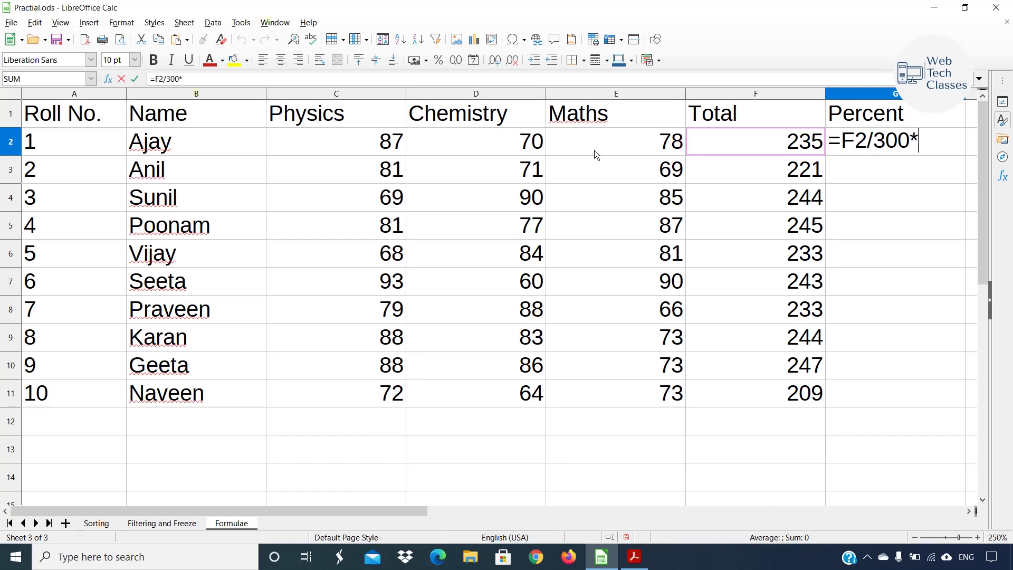
text(100)
key(Return)
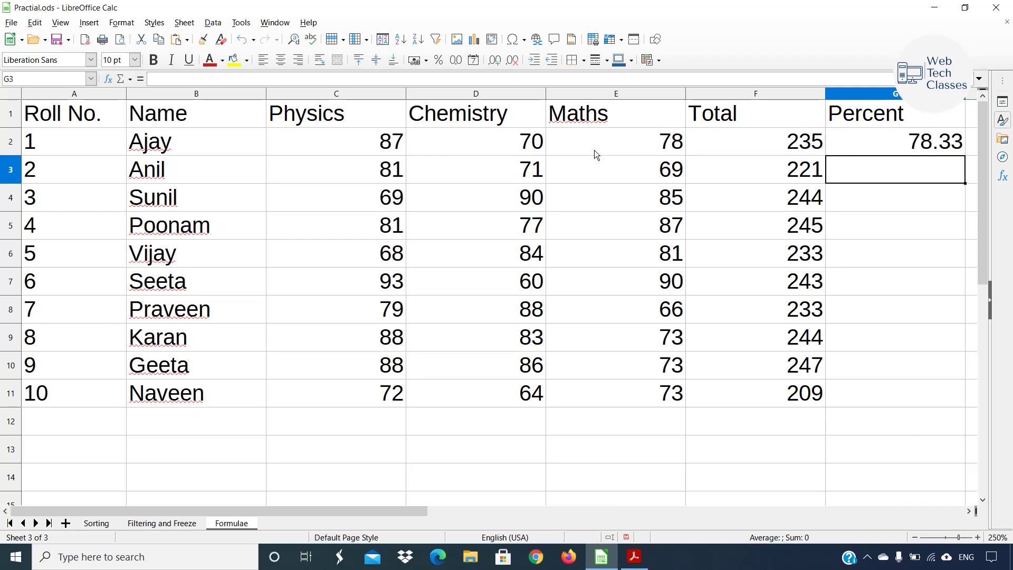
- Fill the percentage formula from G2 down through G11 for the remaining students
click(882, 145)
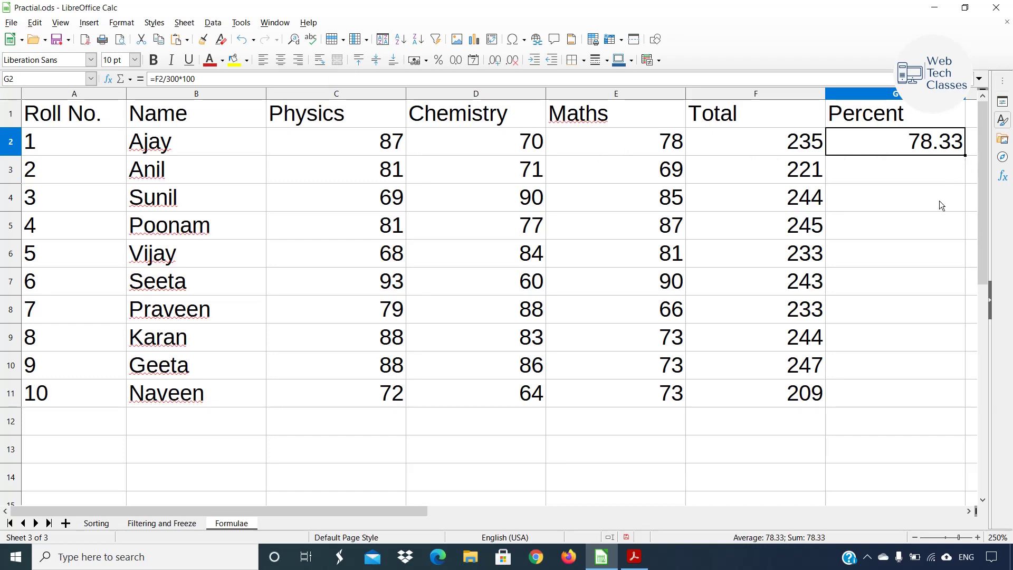
drag(965, 154, 950, 403)
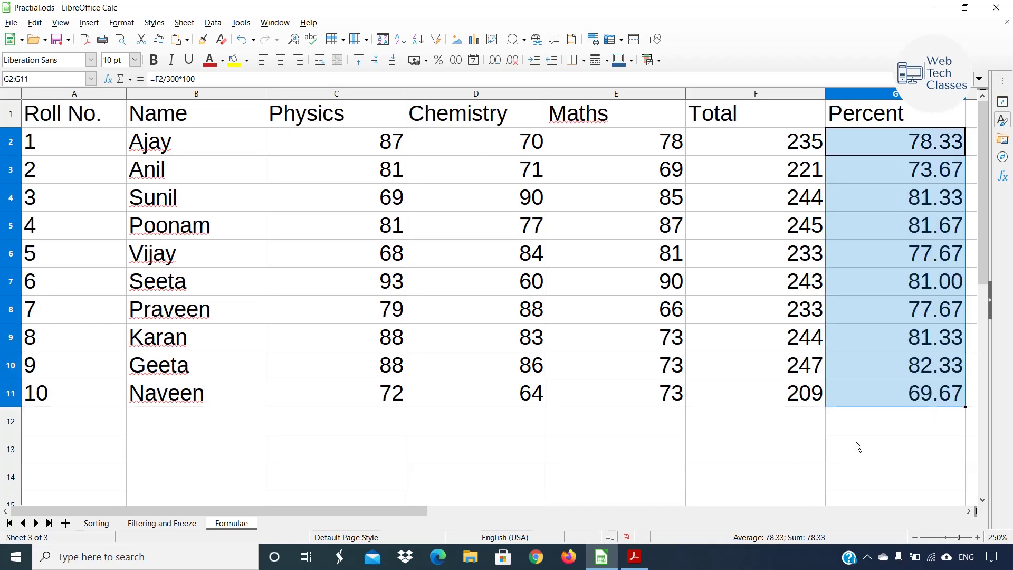
click(678, 497)
scroll(727, 422, up, 1)
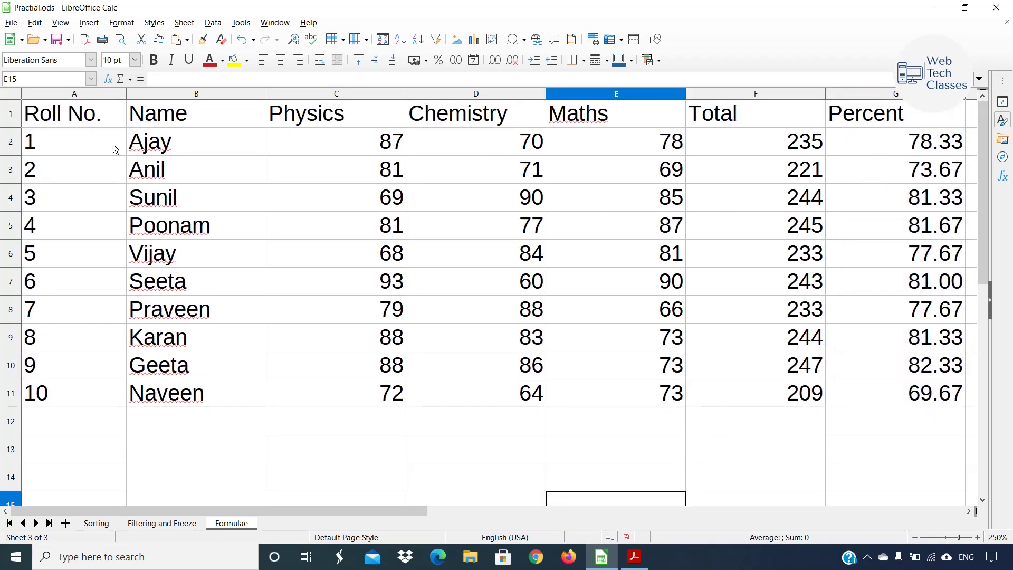
- Review the completed marks table, the formulas in F2 and G2, and the first two students' name cells to compare
drag(61, 138, 766, 370)
click(806, 417)
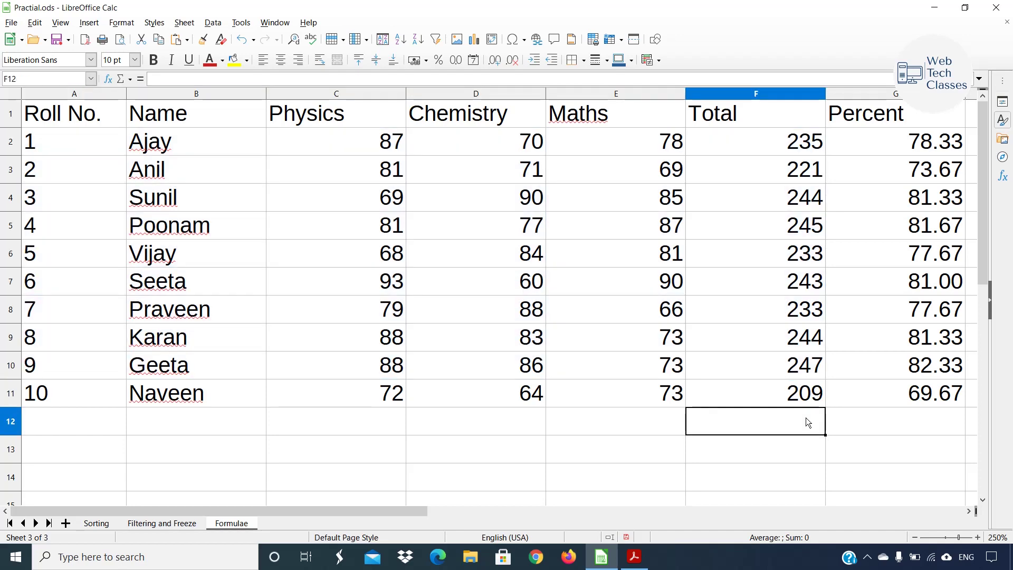
click(773, 145)
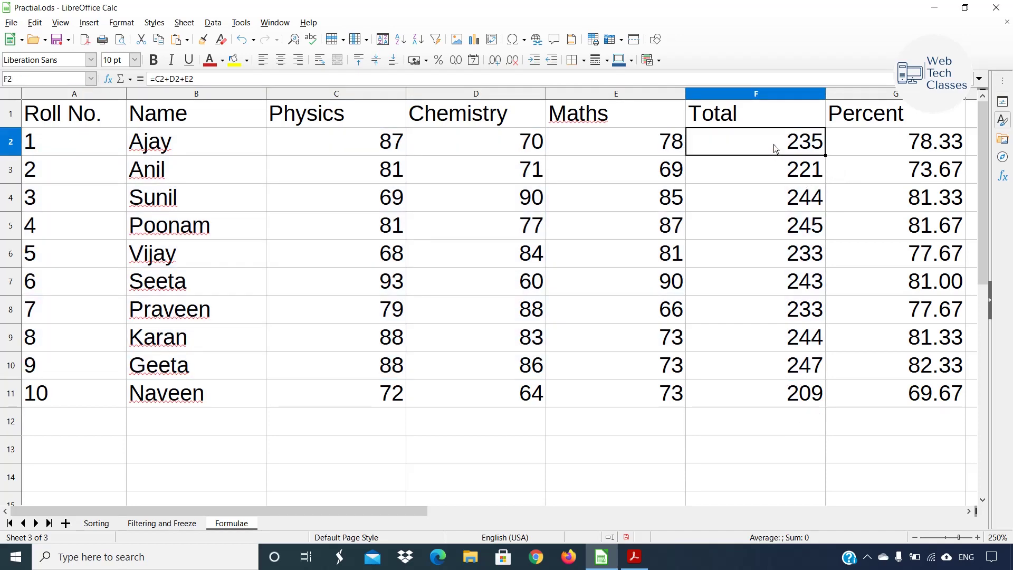
click(893, 144)
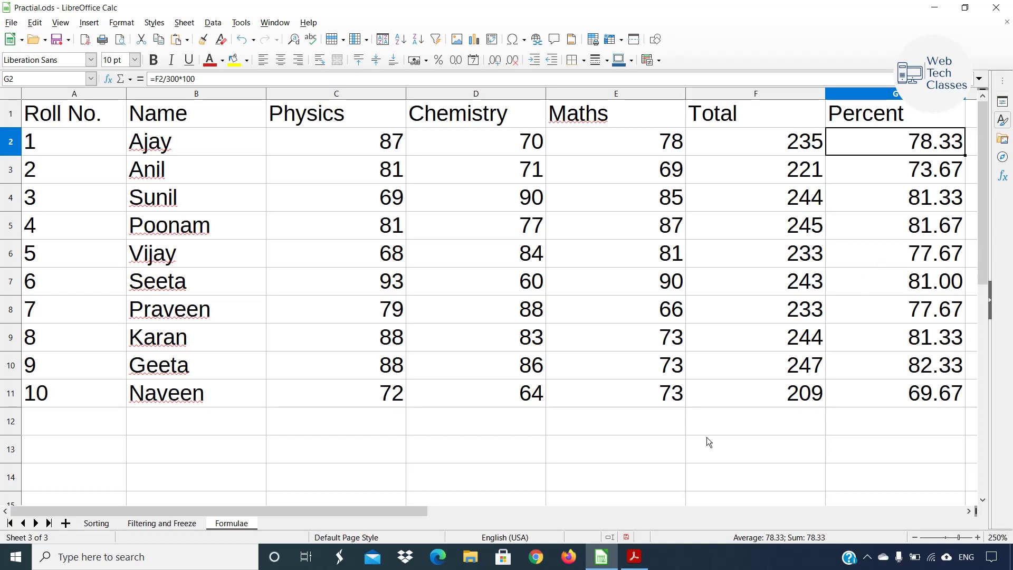
key(Left)
key(Left)
key(Left)
key(Left)
key(Left)
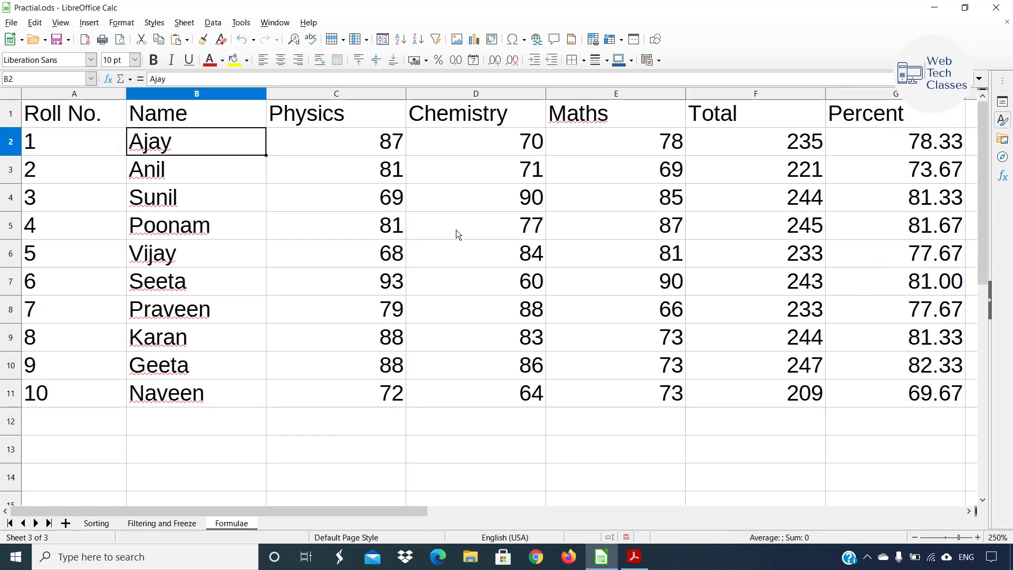
click(195, 163)
click(198, 137)
click(200, 157)
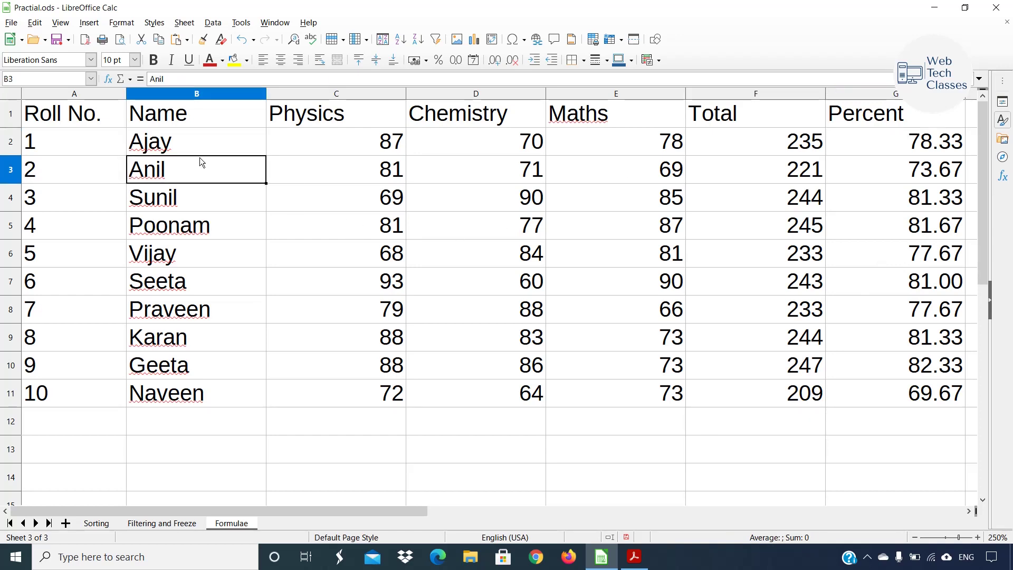
click(208, 147)
click(207, 163)
click(207, 153)
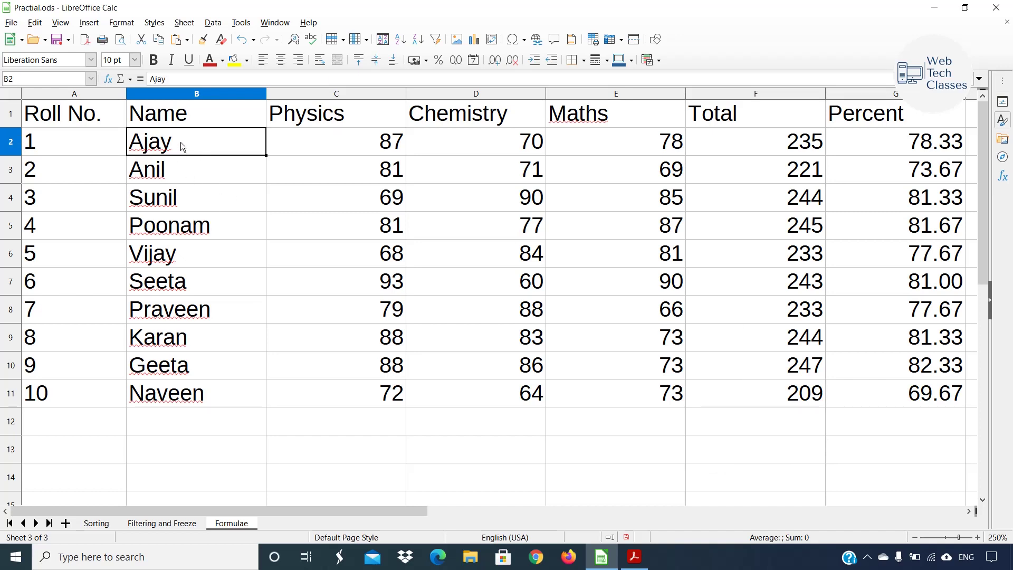
click(192, 163)
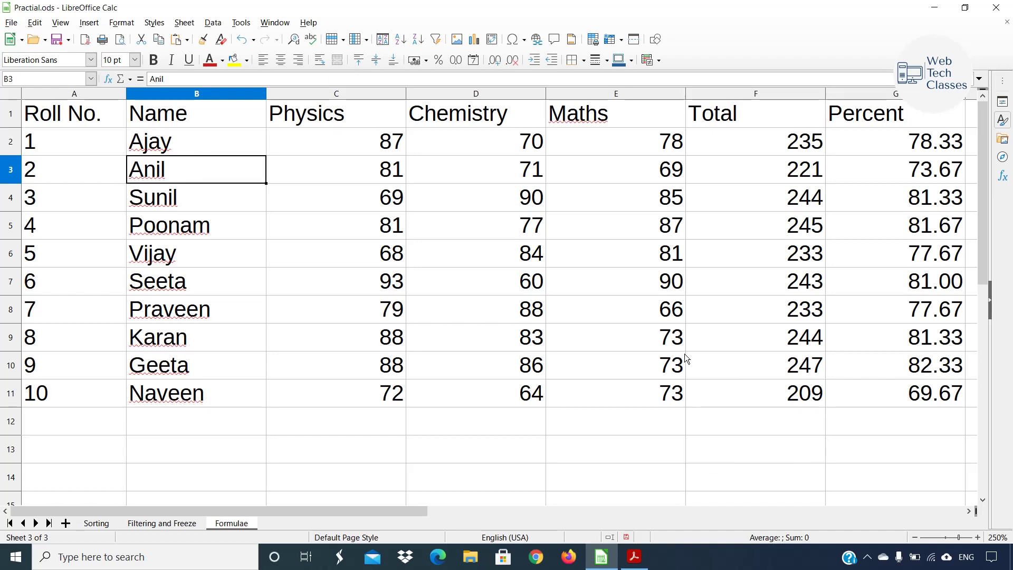
- Calculate the difference between the first two students' totals in F13 with the formula =F2-F3
click(706, 457)
double_click(696, 446)
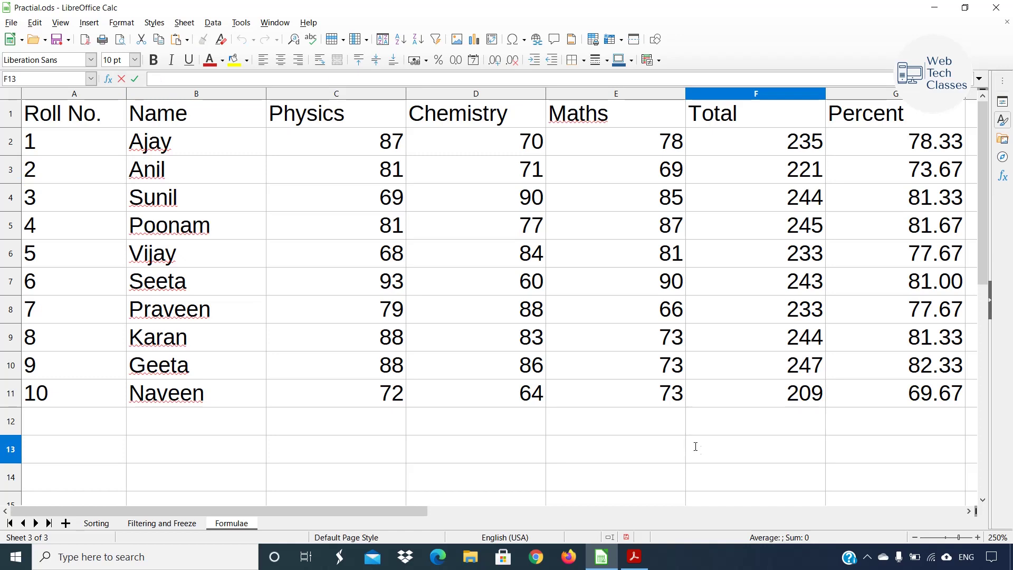
text(=)
click(758, 146)
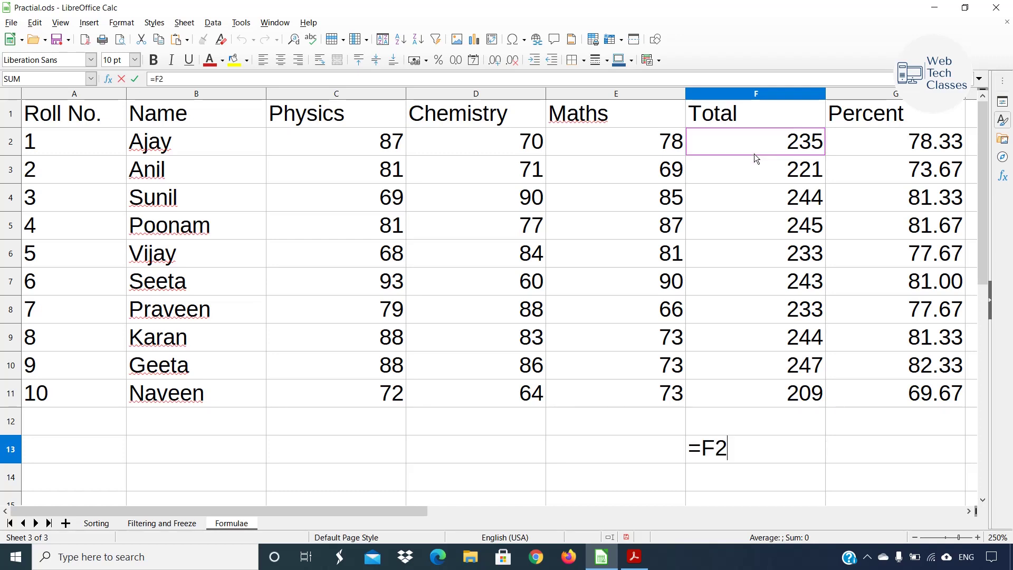
text(-)
click(765, 167)
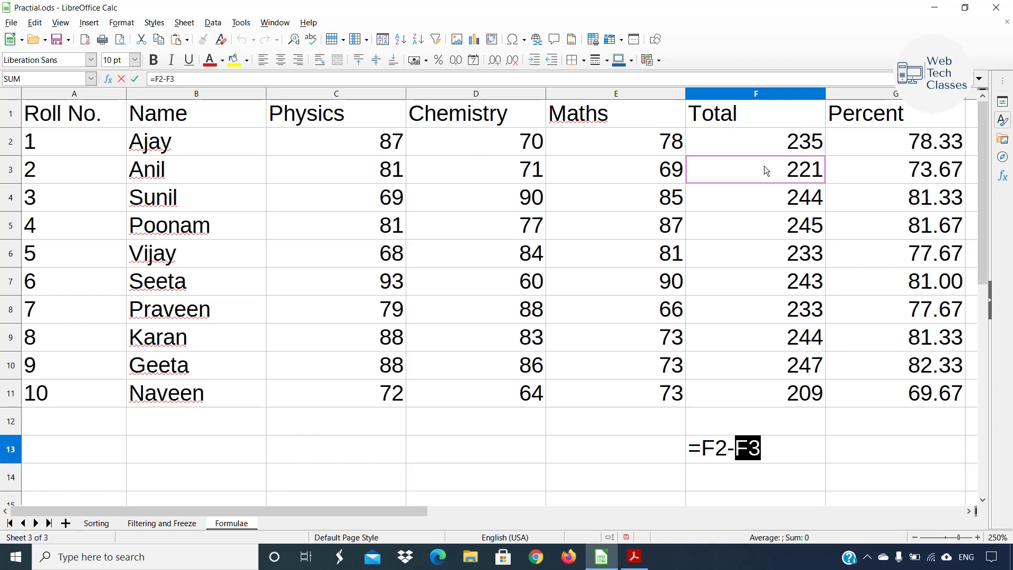
key(Return)
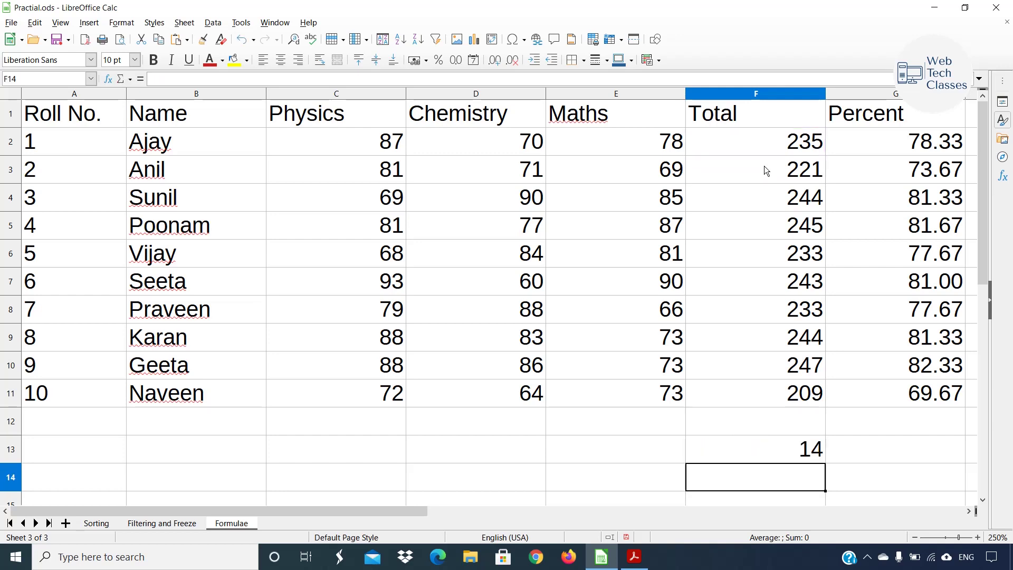
click(786, 453)
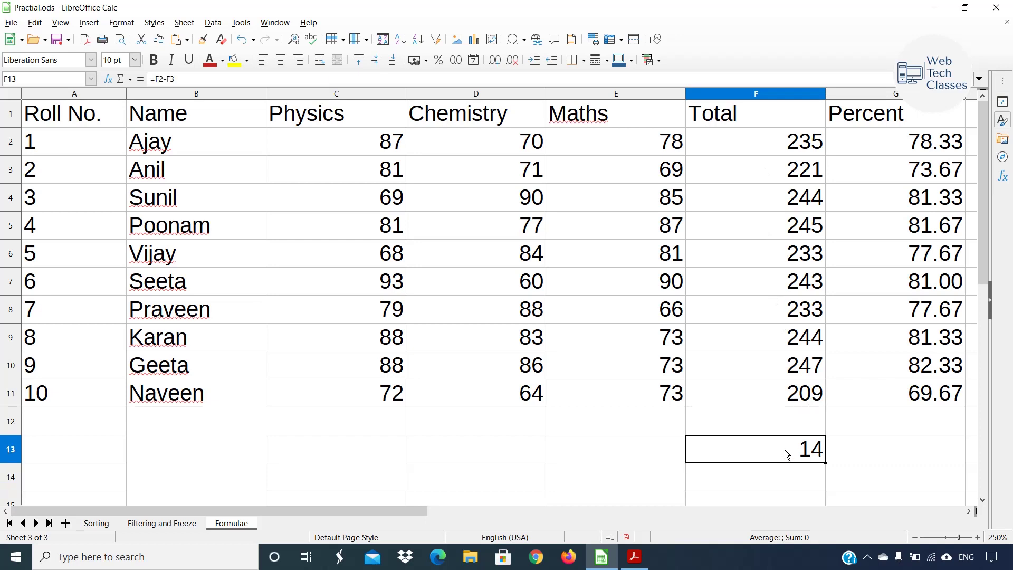